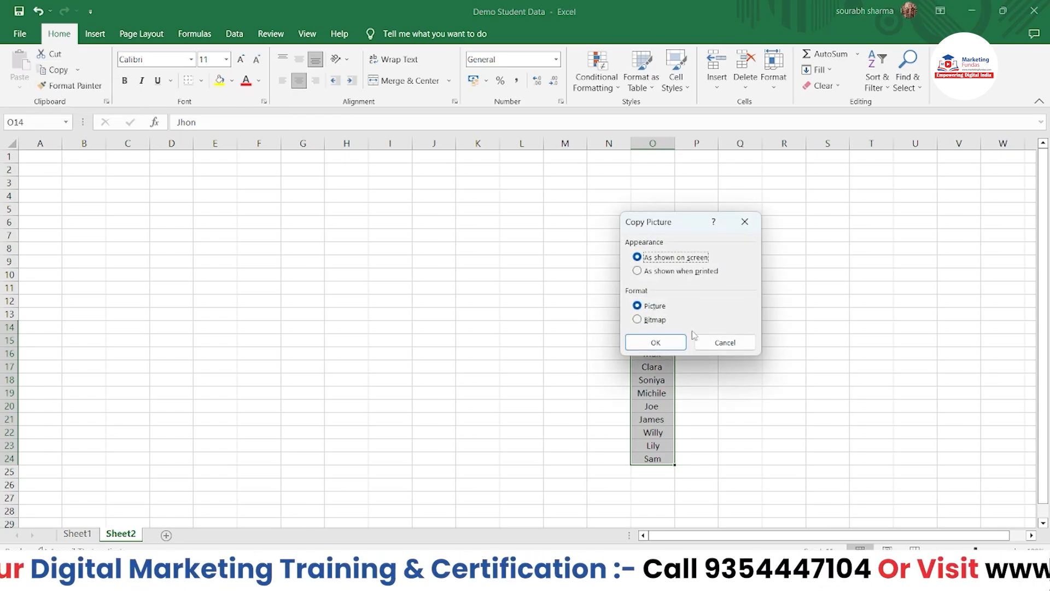
# - Cancel the picture copy and return to the start of the Class 10th Results table on Sheet1
pyautogui.click(705, 344)
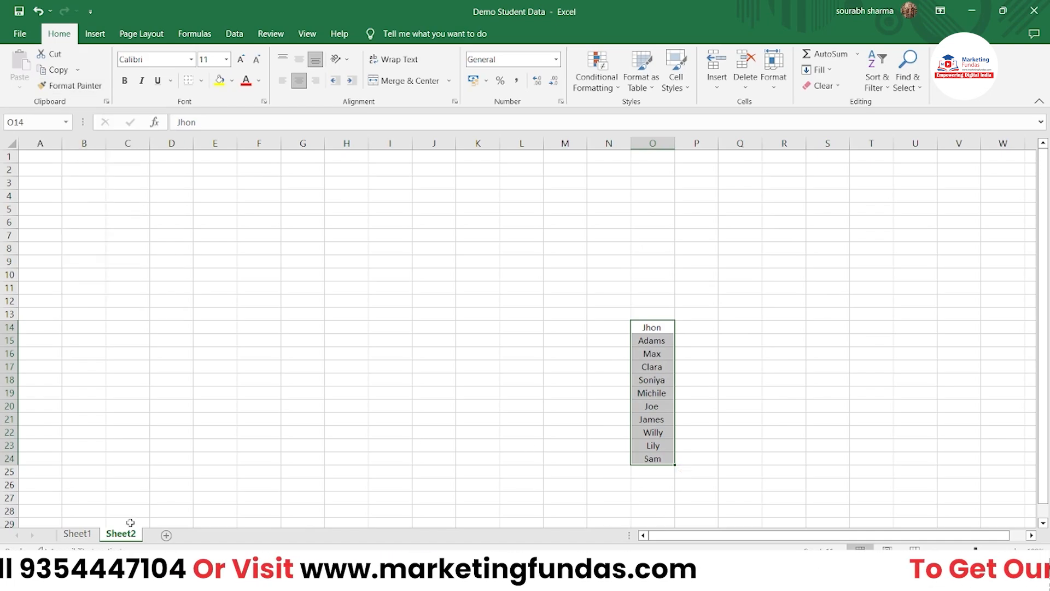
pyautogui.click(77, 537)
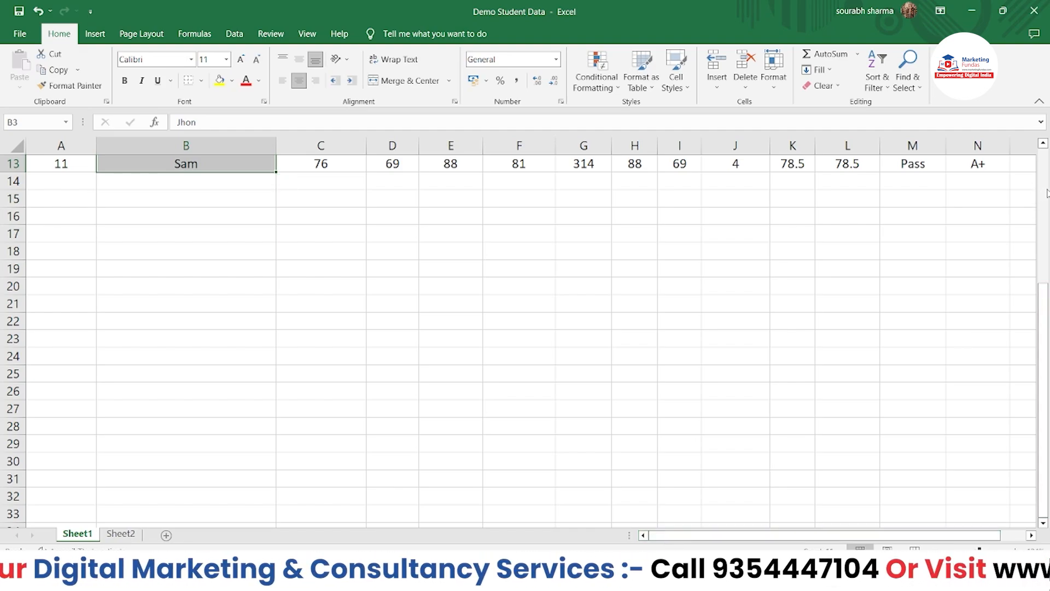
pyautogui.scroll(4, 1035, 204)
pyautogui.click(236, 438)
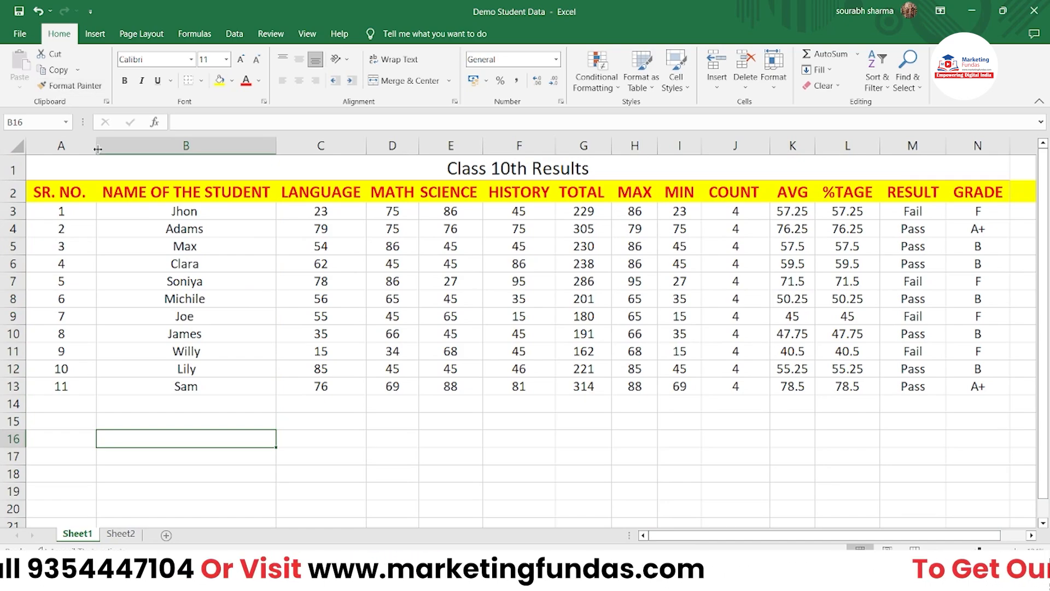
# - Enter 1 in cell C16 below the results table
pyautogui.click(328, 447)
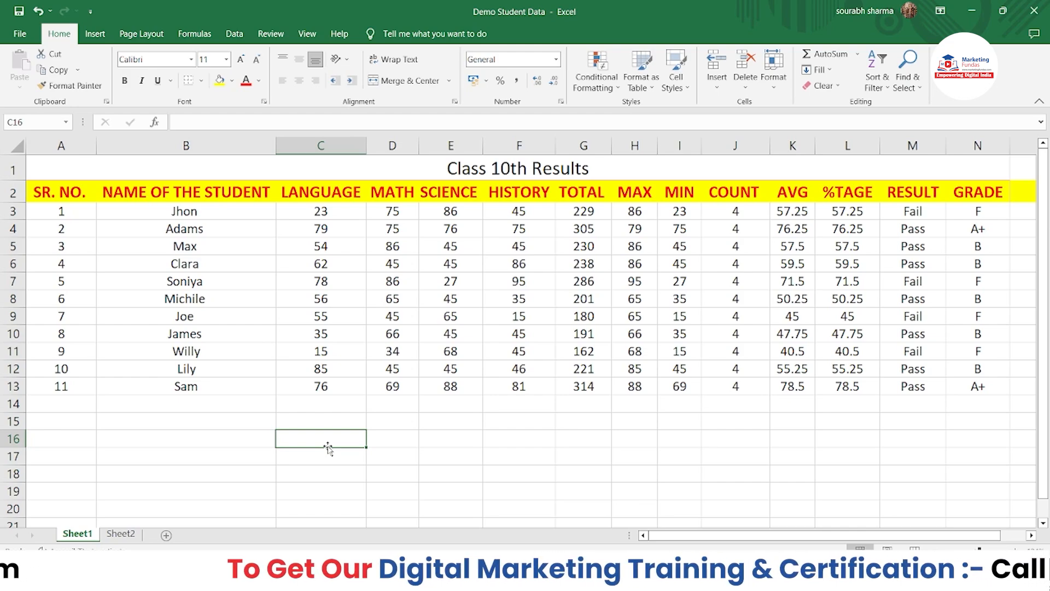
pyautogui.doubleClick(322, 441)
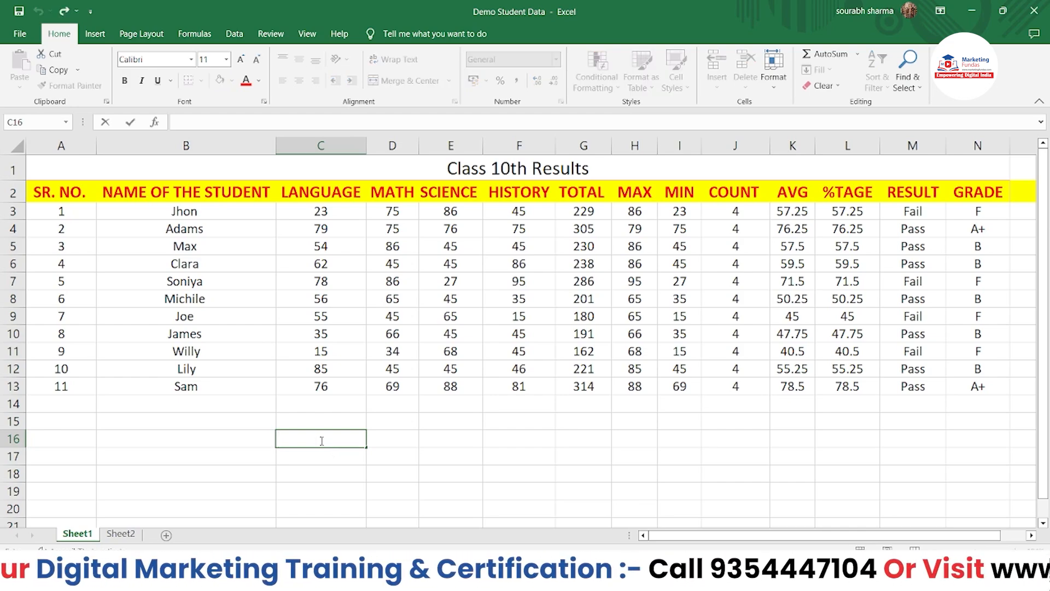
pyautogui.write('1')
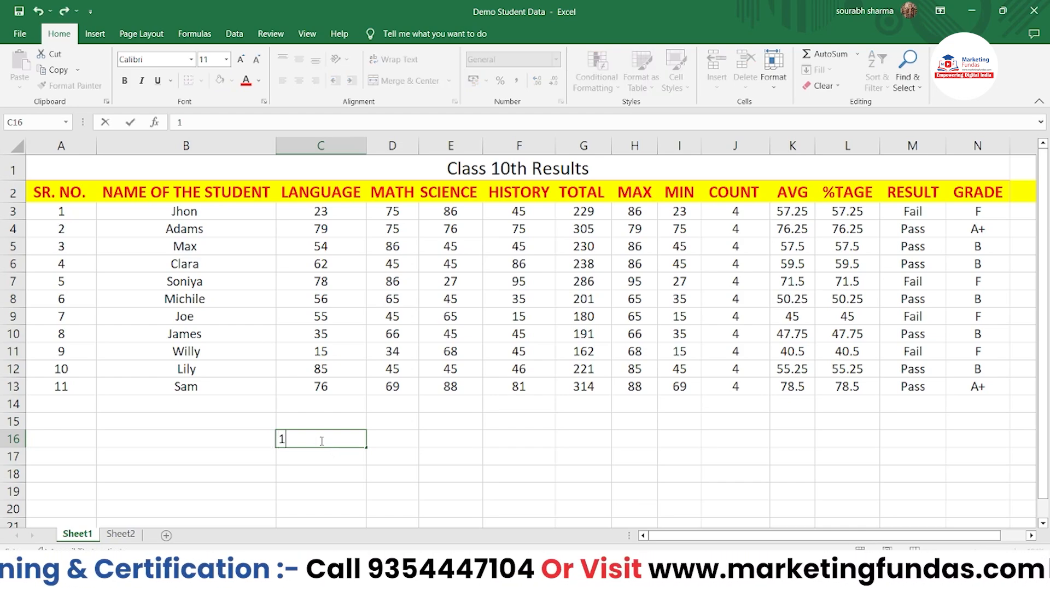
# - Format cell C16 as bold, italic and underlined, with a yellow fill and red font colour
pyautogui.click(125, 83)
pyautogui.click(141, 81)
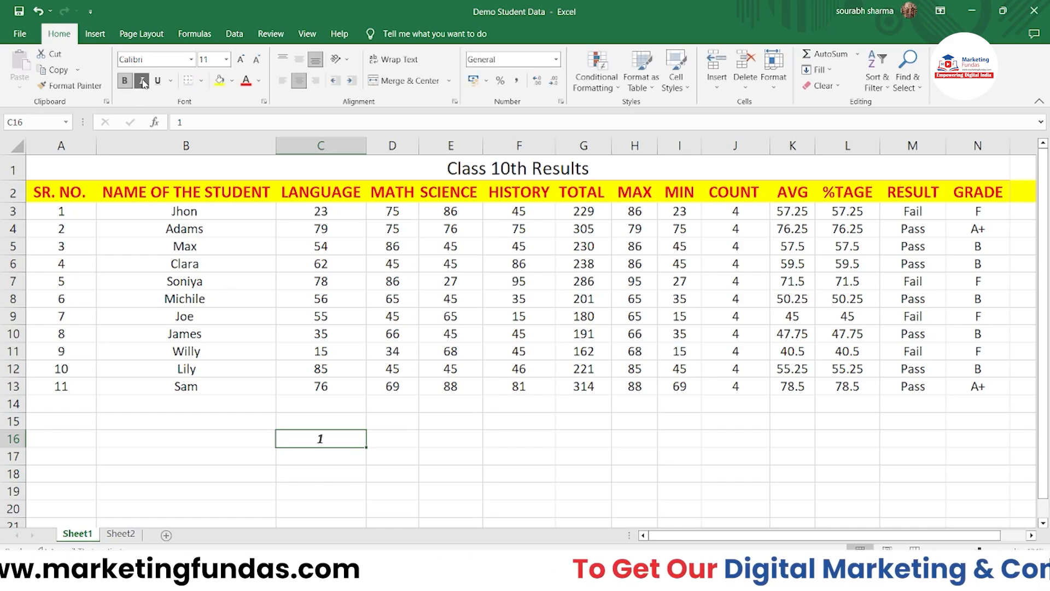
pyautogui.click(157, 81)
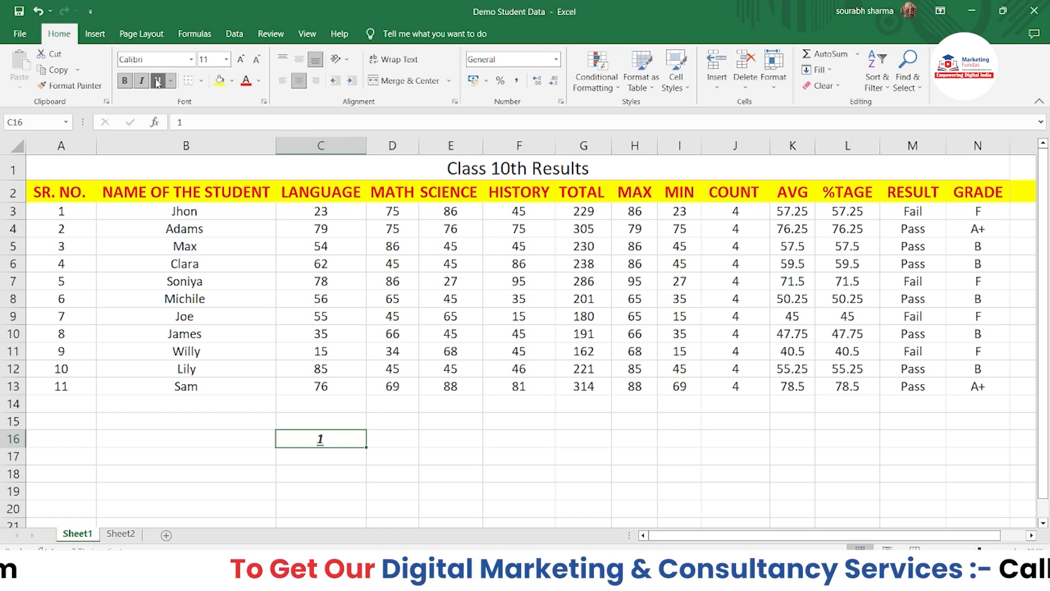
pyautogui.click(220, 81)
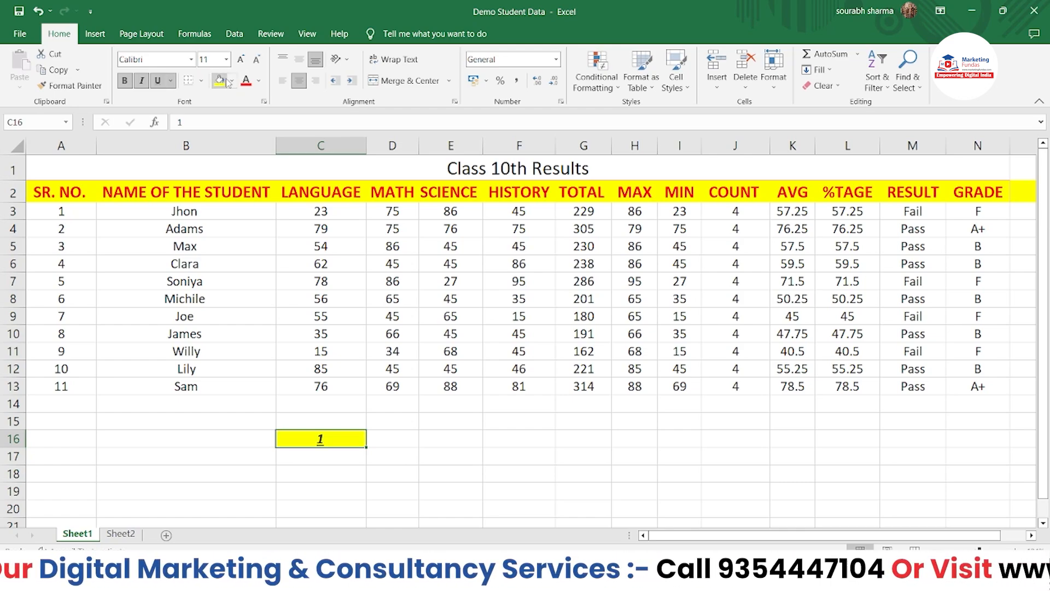
pyautogui.click(210, 451)
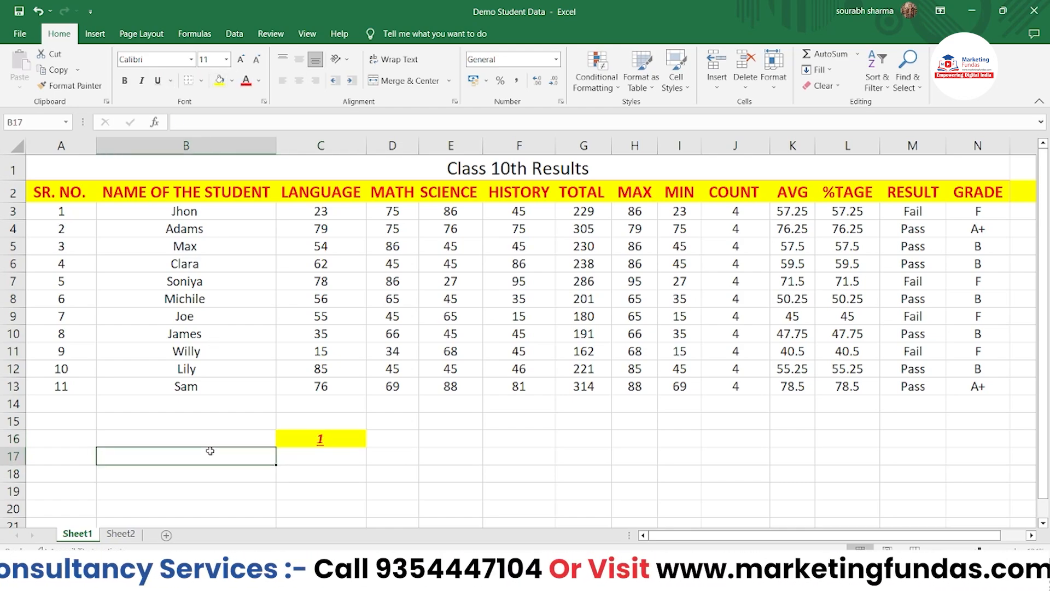
pyautogui.click(339, 423)
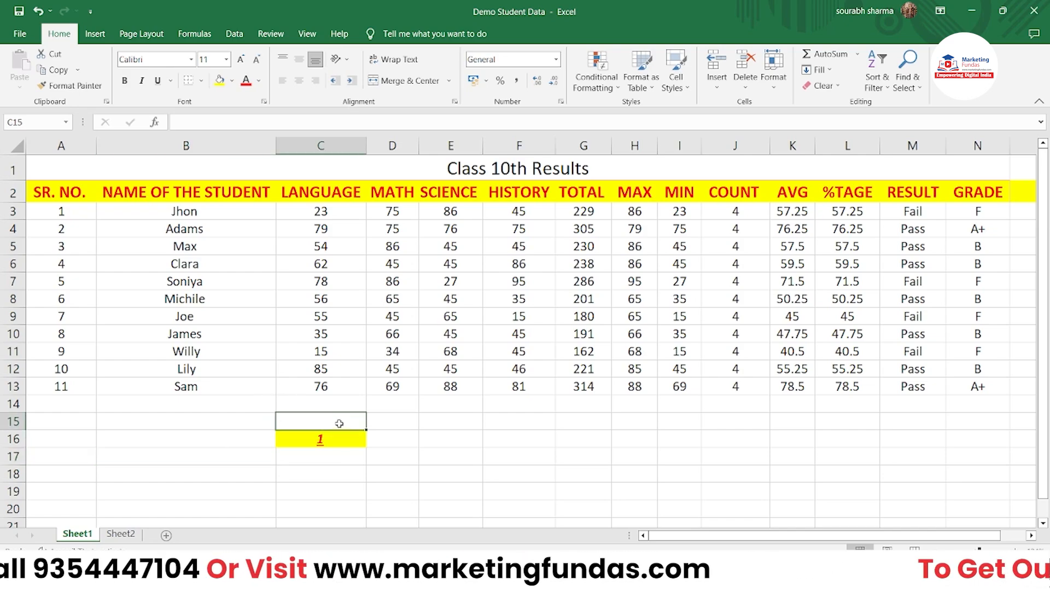
# - Copy the formatting of cell C16 onto the first student's name in B3 with Format Painter
pyautogui.click(316, 440)
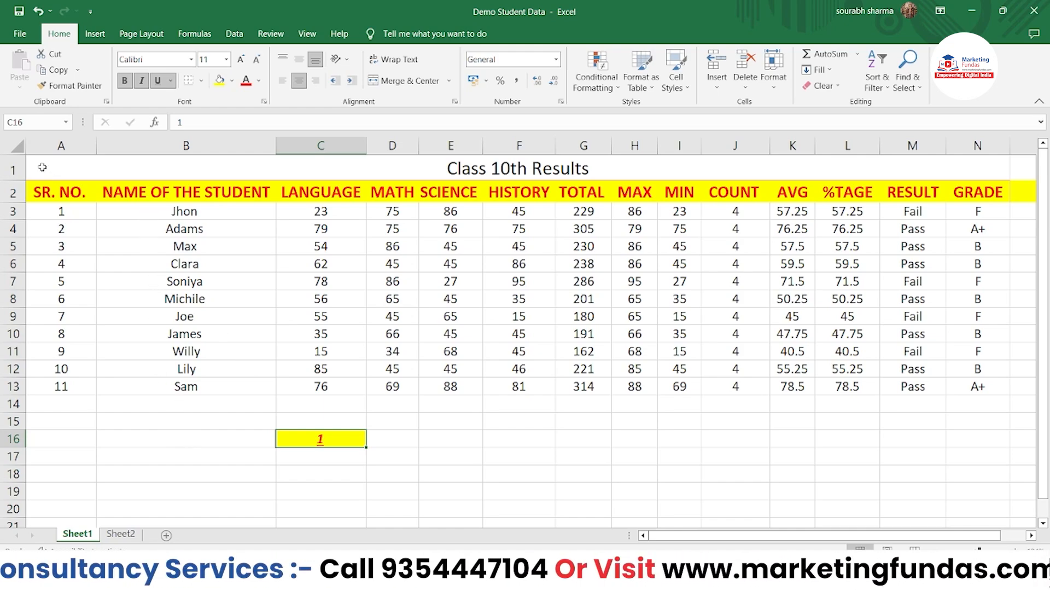
pyautogui.click(70, 86)
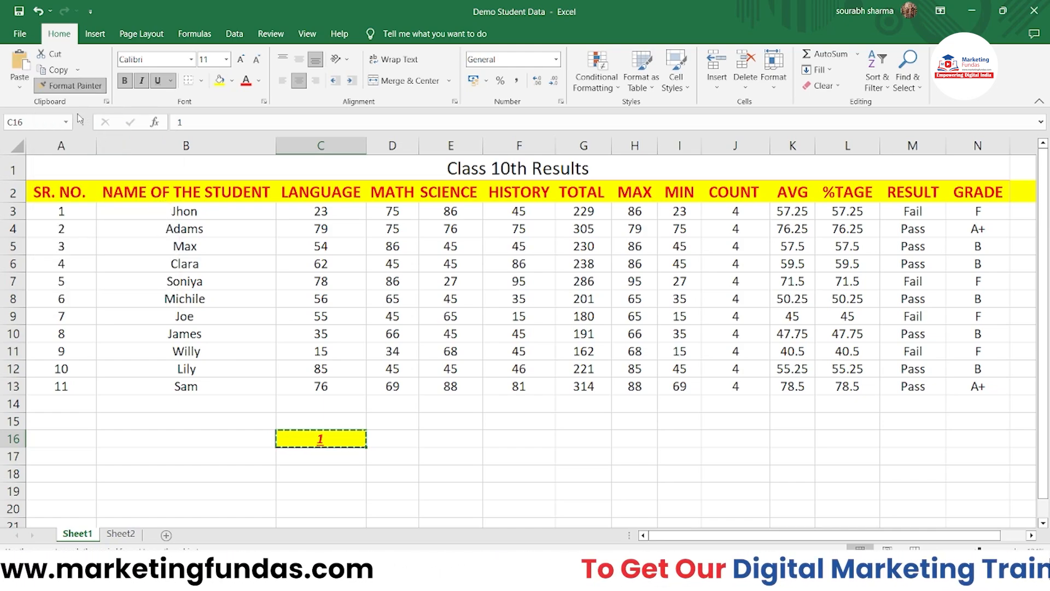
pyautogui.click(162, 211)
pyautogui.doubleClick(162, 212)
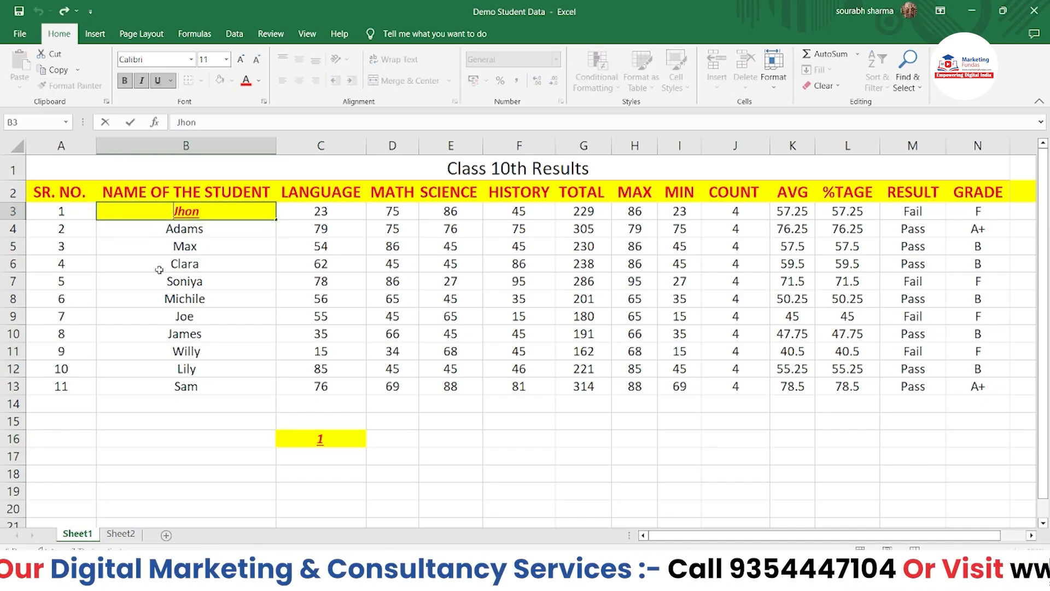
# - Use Format Painter to apply C16's formatting to the student name in B6
pyautogui.click(306, 438)
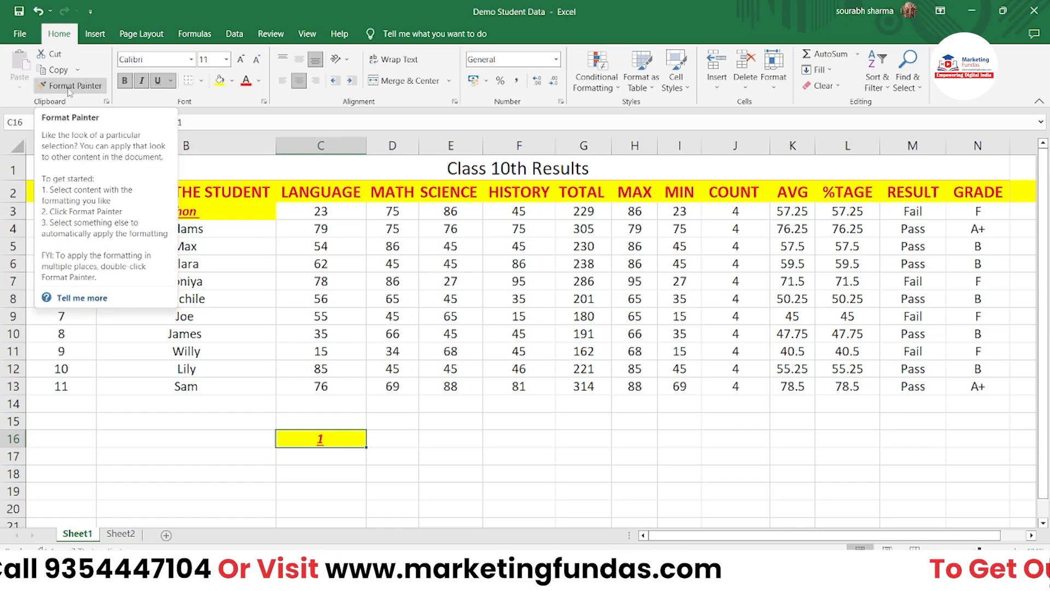
pyautogui.click(70, 86)
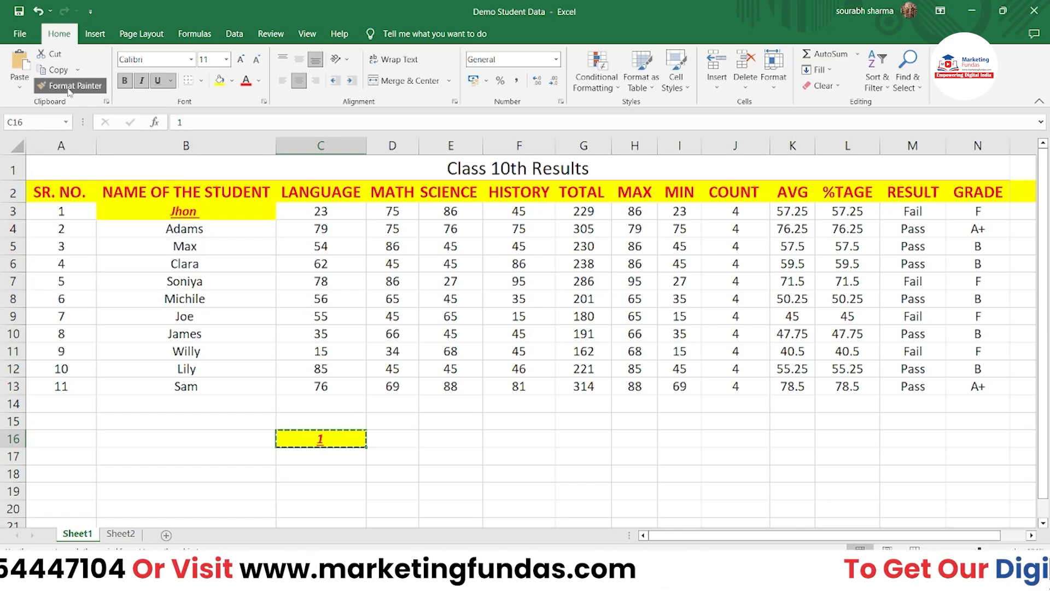
pyautogui.click(157, 265)
pyautogui.doubleClick(155, 266)
pyautogui.click(150, 298)
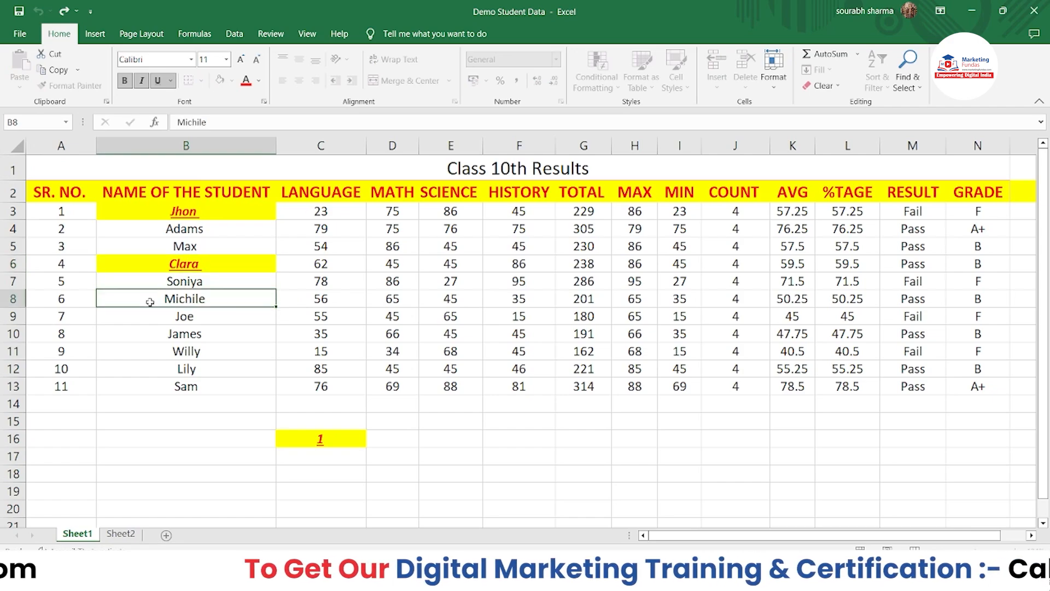
pyautogui.doubleClick(151, 300)
pyautogui.click(258, 450)
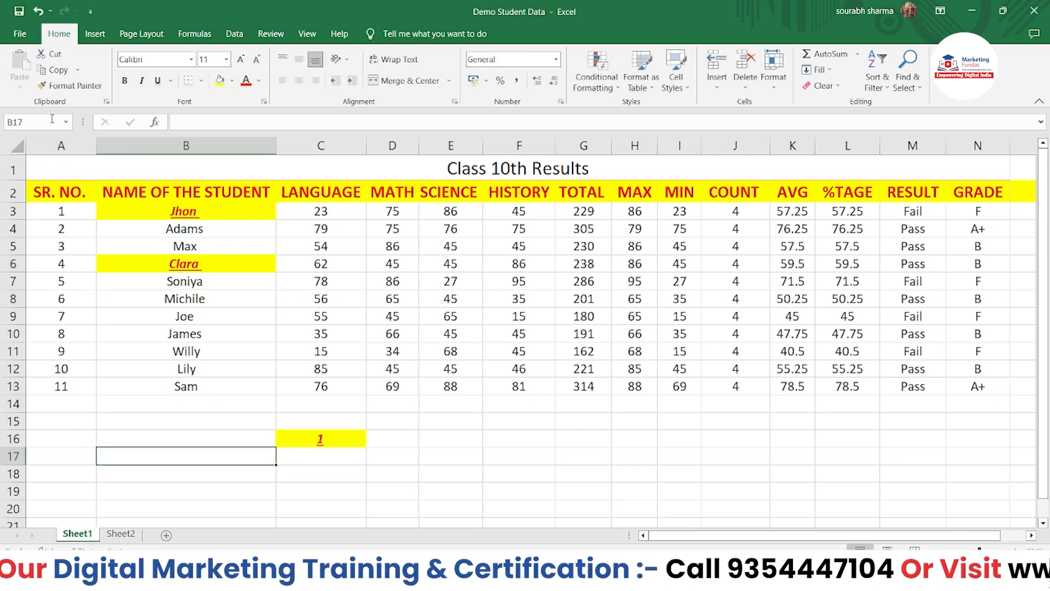
# - Paint the formatting of C16 across all the student names in B3:B13
pyautogui.click(322, 438)
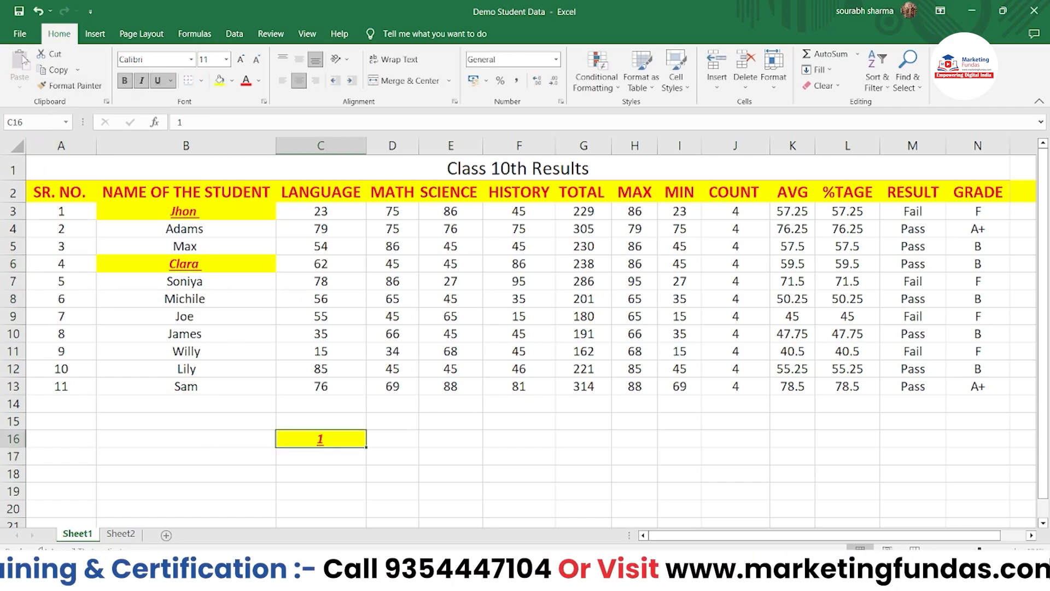
pyautogui.click(63, 86)
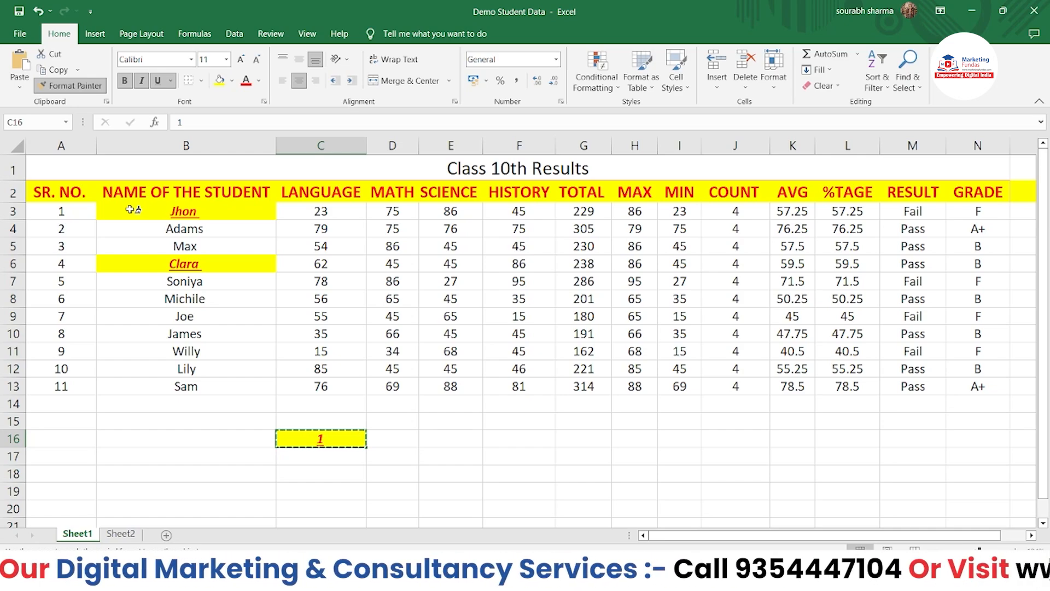
pyautogui.moveTo(131, 210); pyautogui.dragTo(142, 386)
pyautogui.click(152, 425)
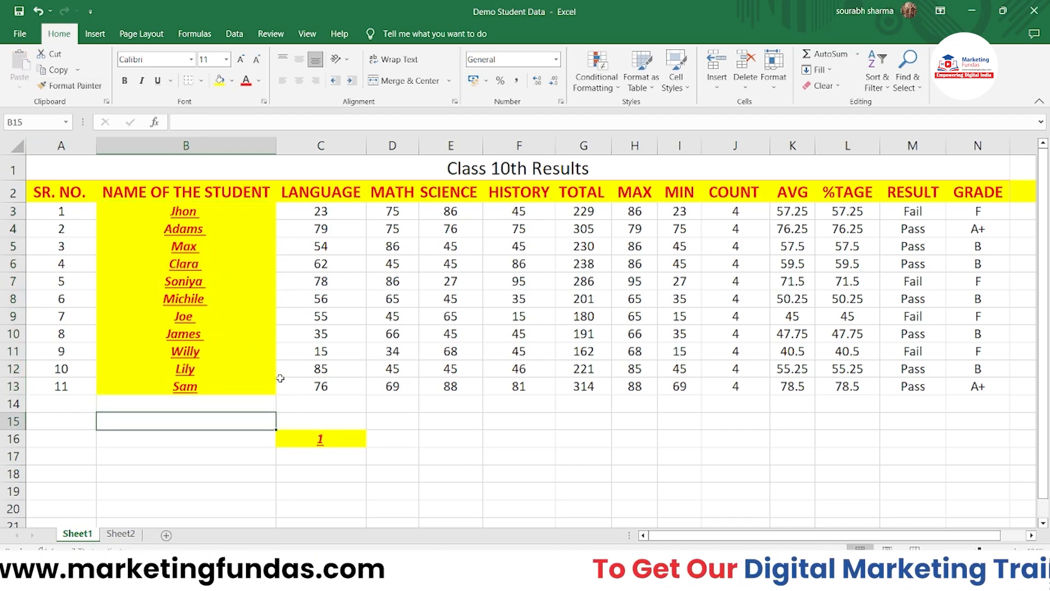
# - Try to apply C16's formatting to the whole of column C with Format Painter
pyautogui.click(323, 438)
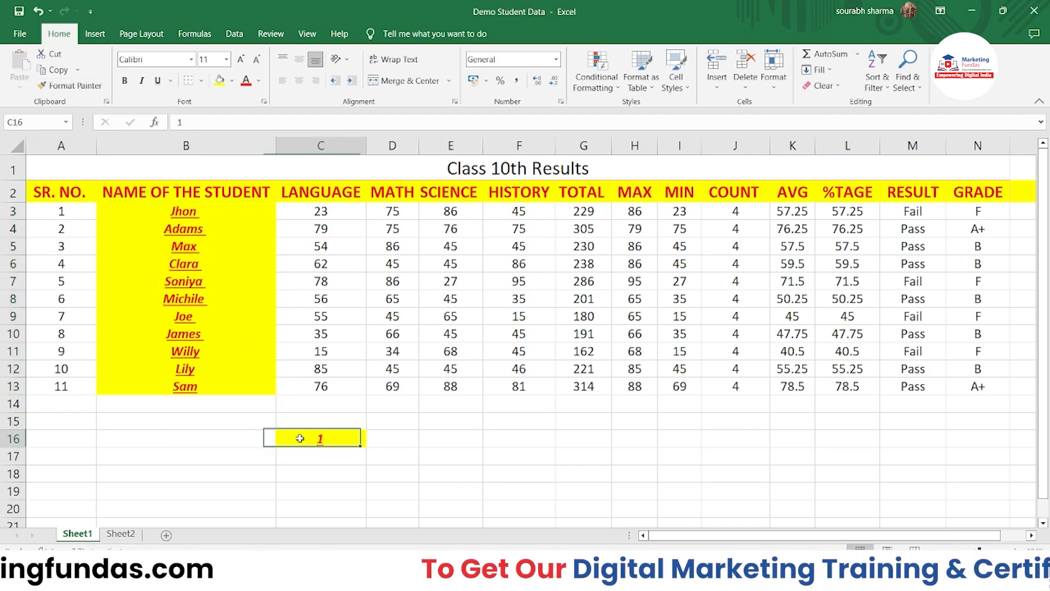
pyautogui.click(60, 86)
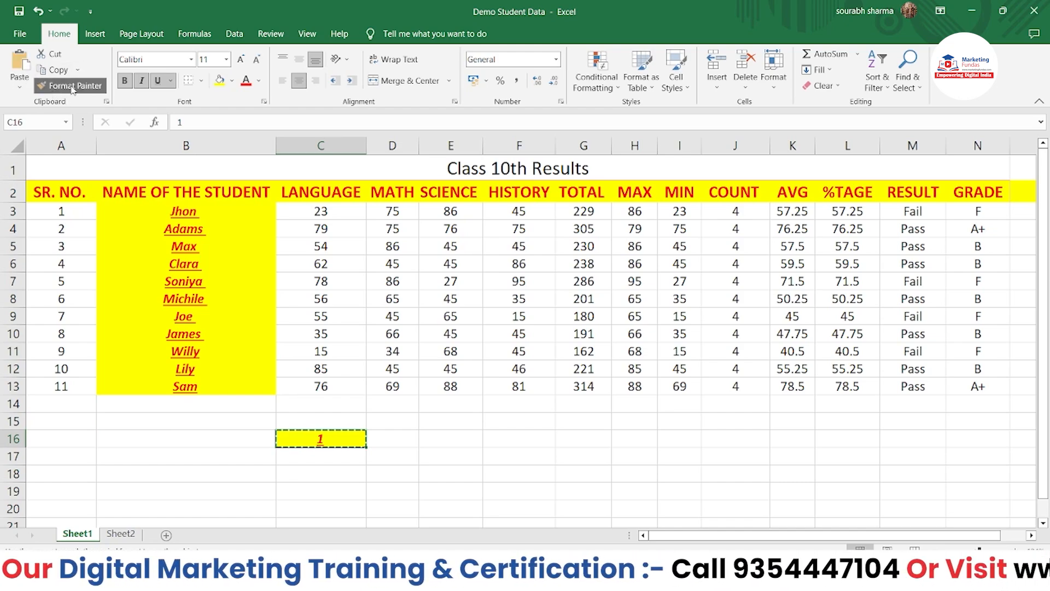
pyautogui.click(323, 146)
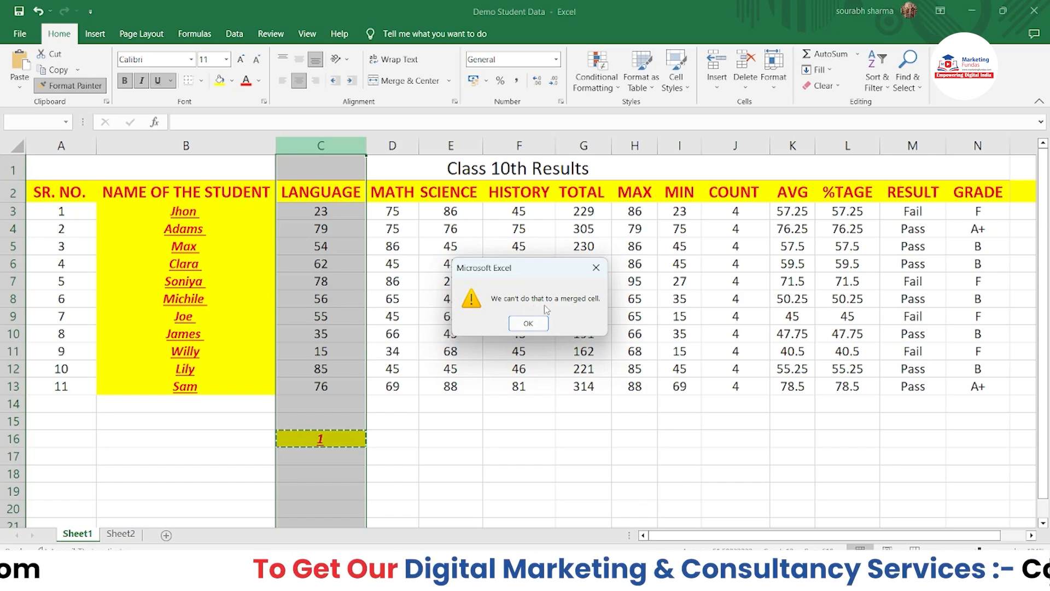
pyautogui.click(526, 323)
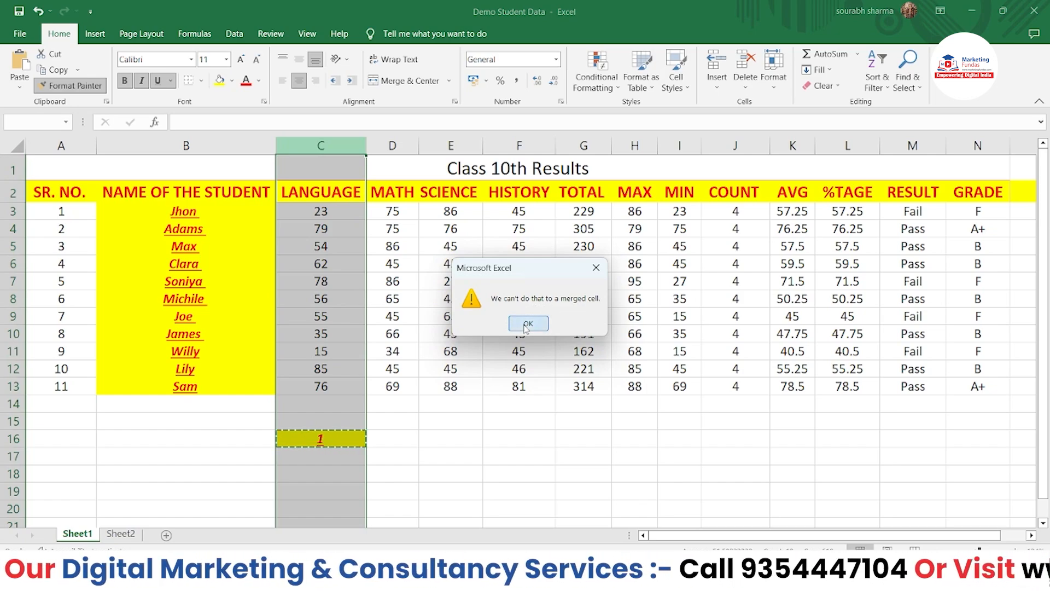
pyautogui.click(411, 169)
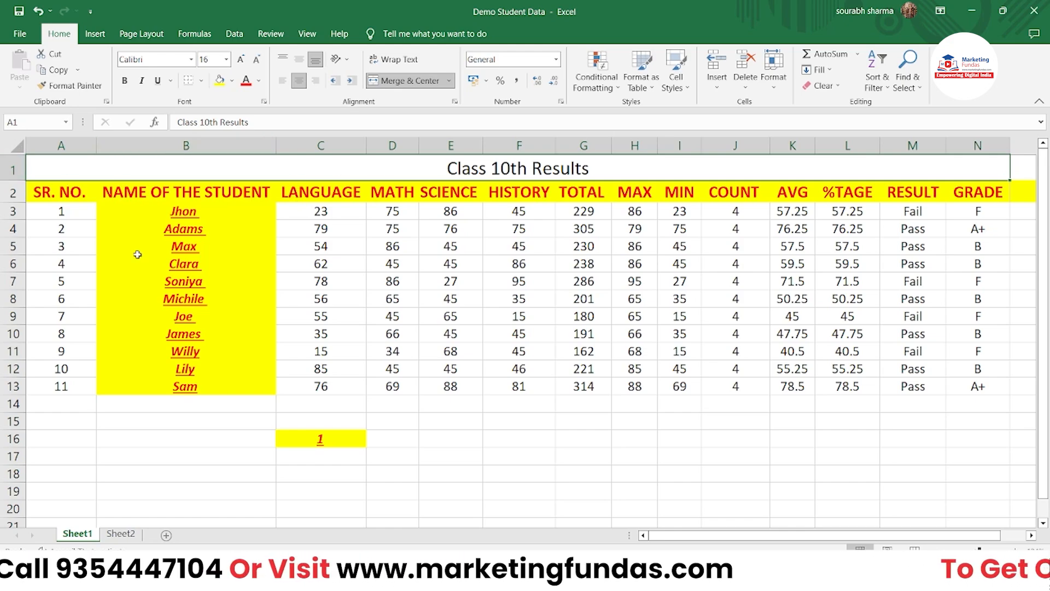
# - Apply the formatting of C16 to the entire row 5 with Format Painter
pyautogui.click(305, 437)
pyautogui.click(76, 86)
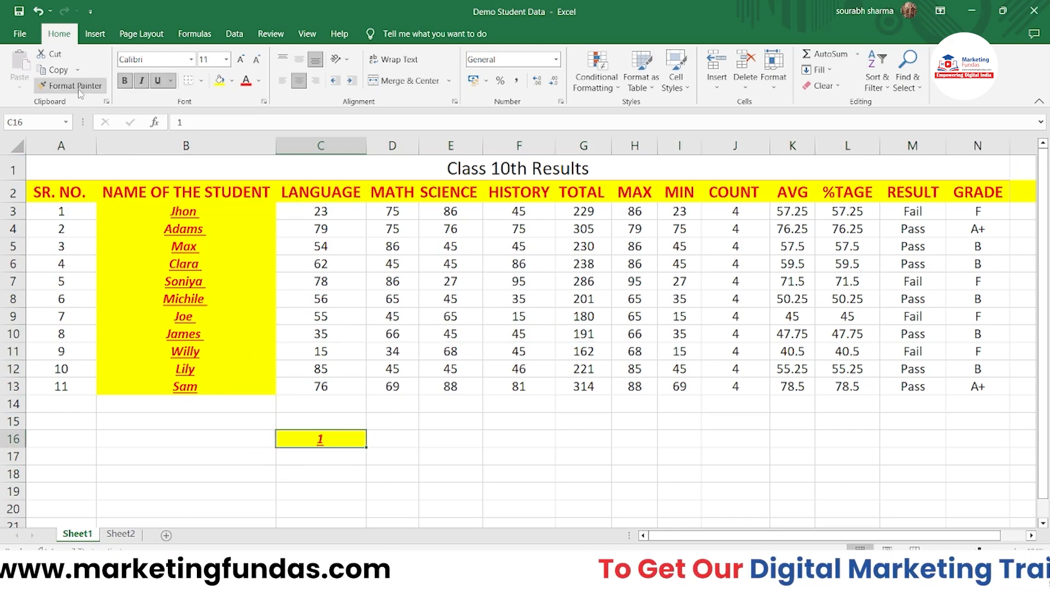
pyautogui.click(11, 247)
pyautogui.click(180, 502)
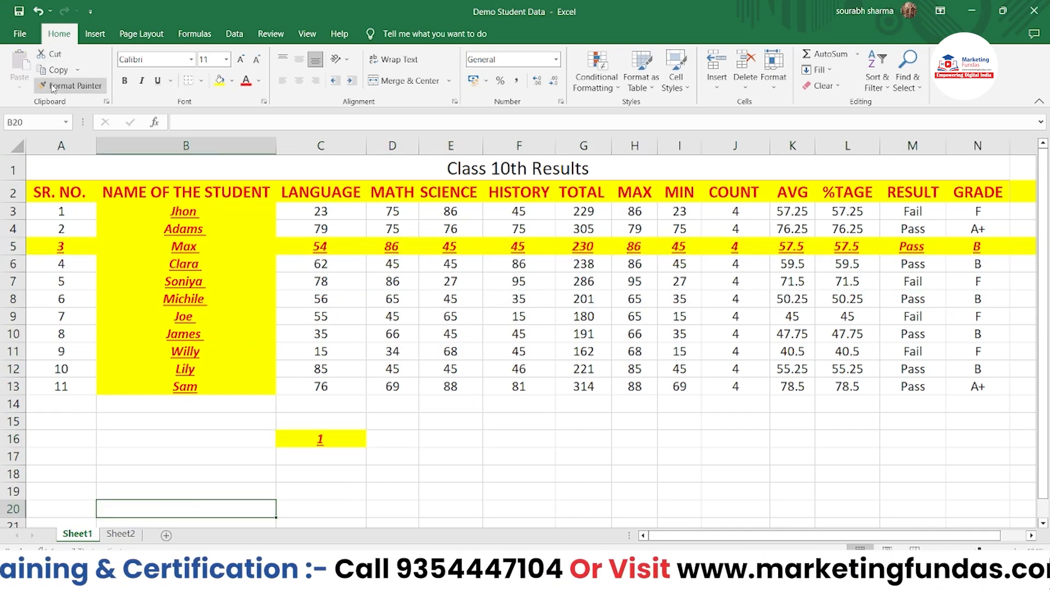
# - Undo all the painted formatting in the table, as well as the formatting and entry in cell C16
pyautogui.hotkey('ctrl', 'z')
pyautogui.hotkey('ctrl', 'z')
pyautogui.hotkey('ctrl', 'z')
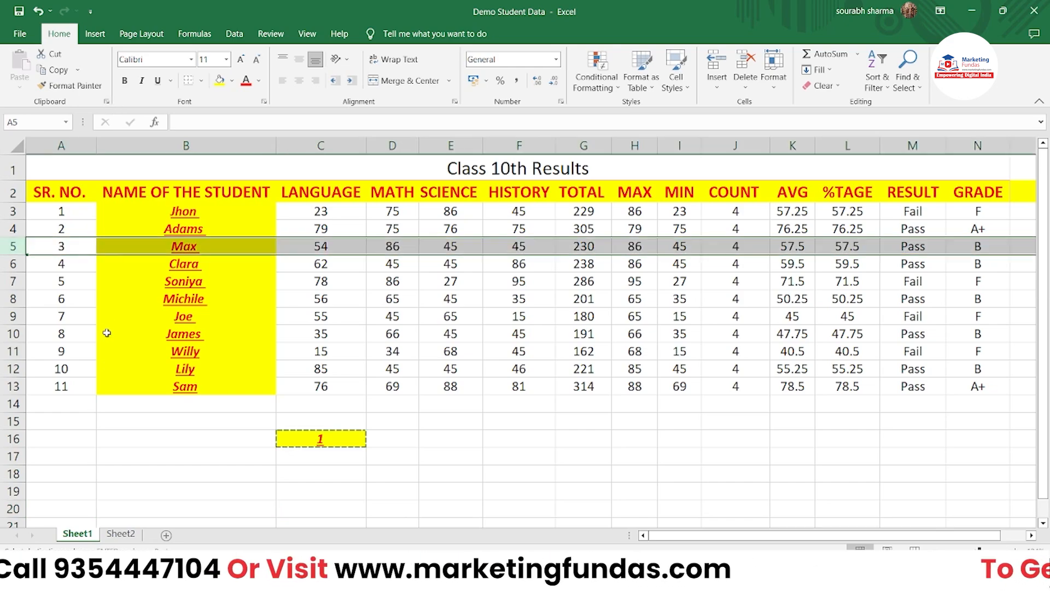
pyautogui.hotkey('ctrl', 'z')
pyautogui.hotkey('ctrl', 'z')
pyautogui.hotkey('ctrl', 'z')
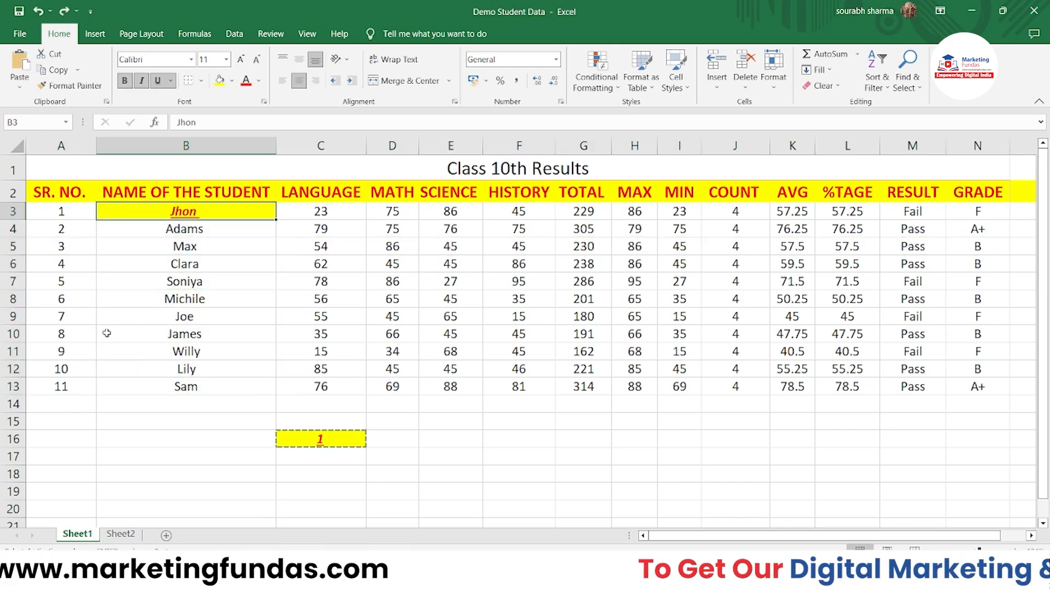
pyautogui.hotkey('ctrl', 'z')
pyautogui.hotkey('ctrl', 'z')
pyautogui.hotkey('ctrl', 'z')
pyautogui.hotkey('ctrl', 'z')
pyautogui.hotkey('ctrl', 'z')
pyautogui.hotkey('ctrl', 'z')
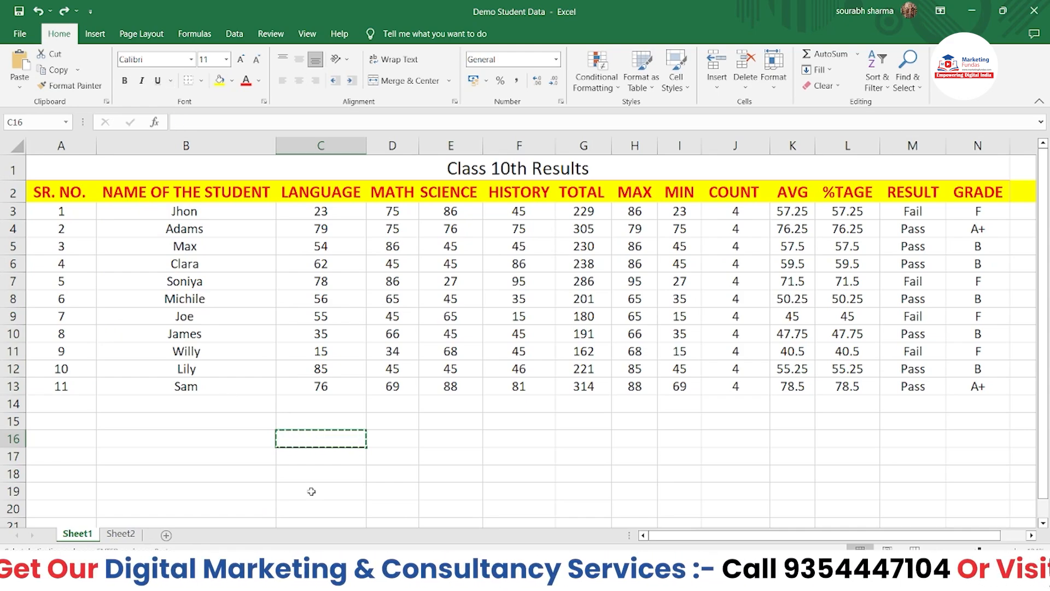
# - Look through the available fonts and font sizes for the first student's name in B3
pyautogui.click(258, 477)
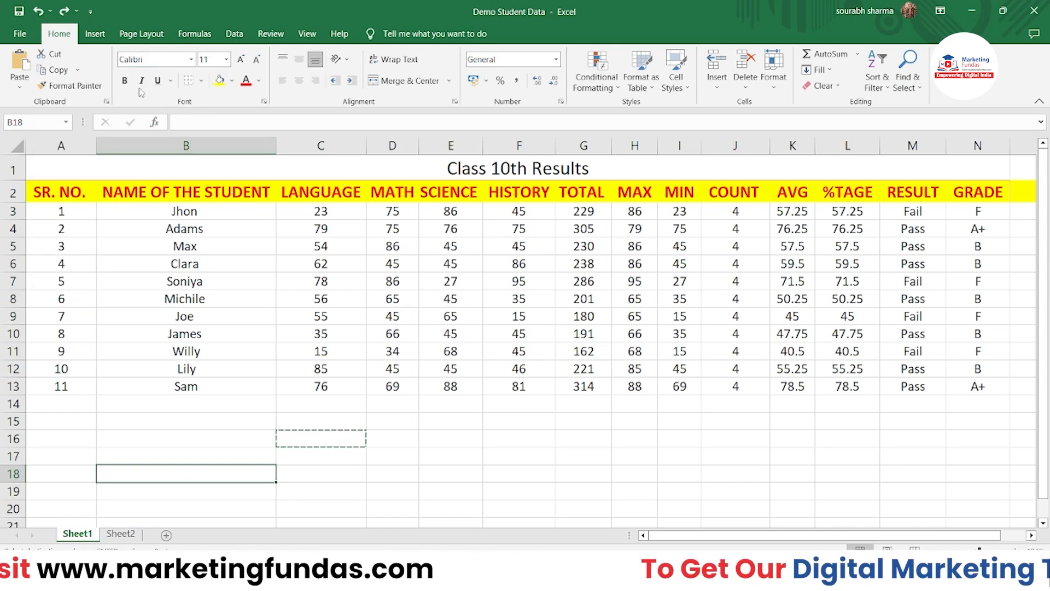
pyautogui.click(215, 215)
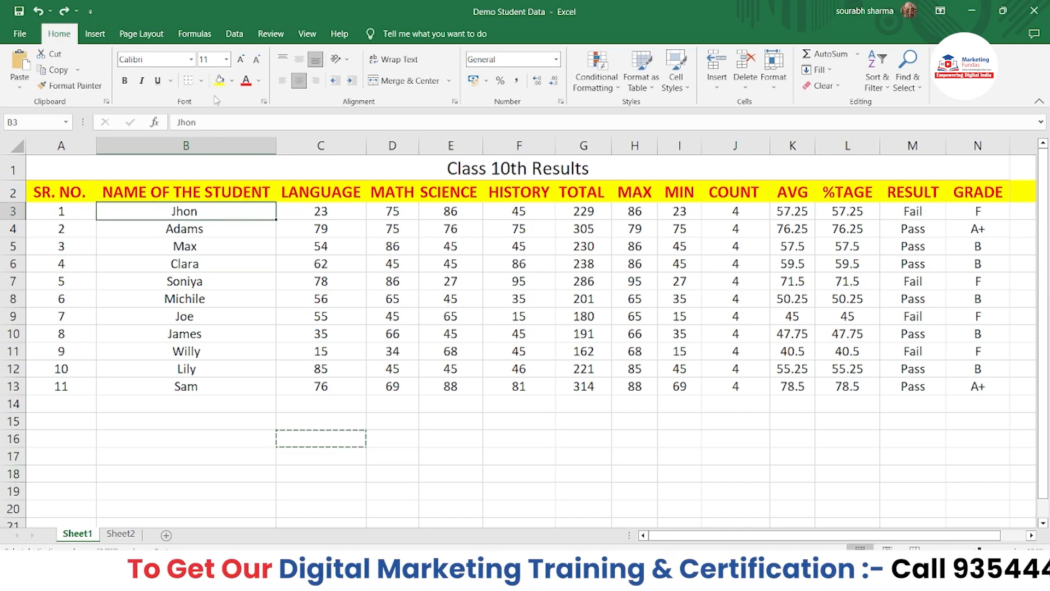
pyautogui.click(190, 60)
pyautogui.scroll(-20, 207, 204)
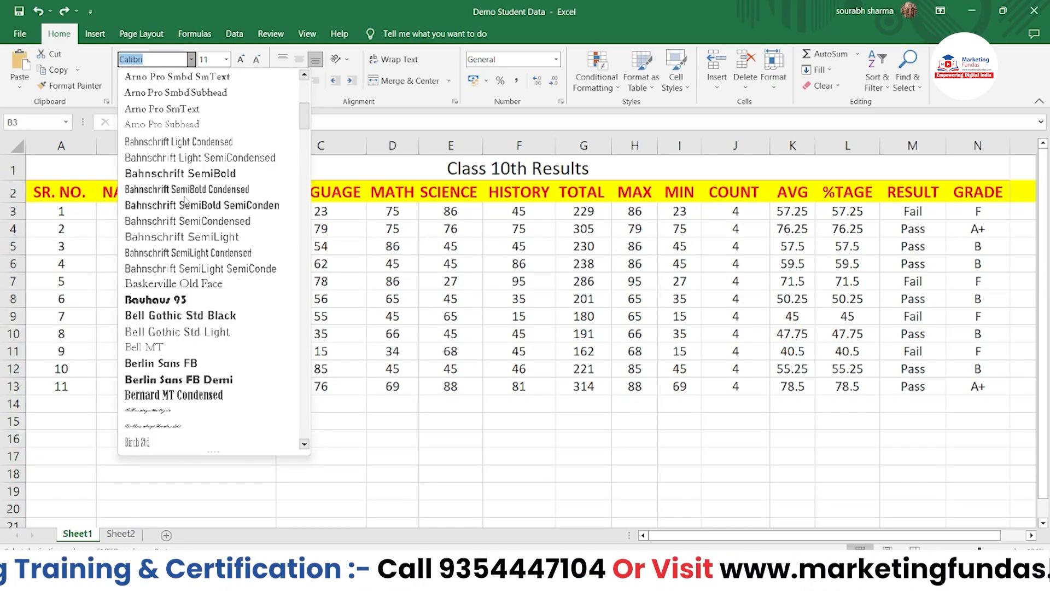
pyautogui.scroll(-3, 184, 200)
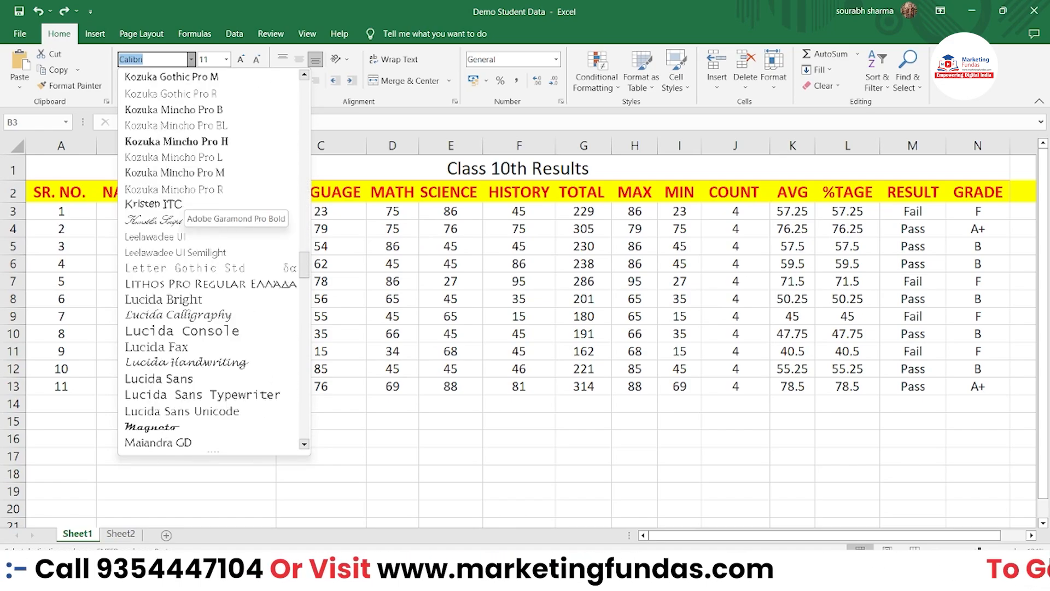
pyautogui.click(392, 507)
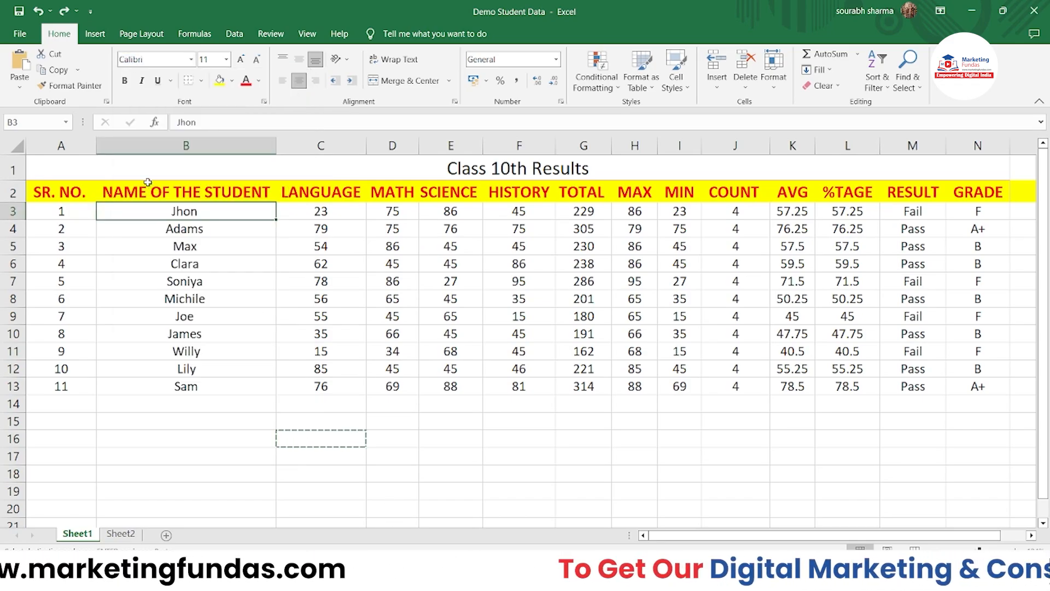
pyautogui.click(225, 60)
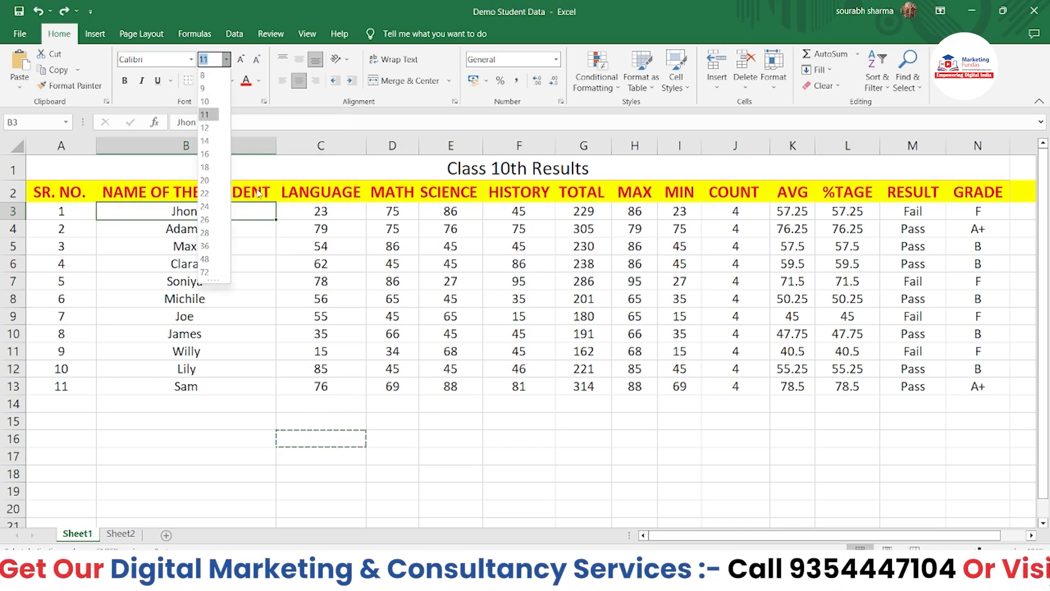
pyautogui.click(241, 62)
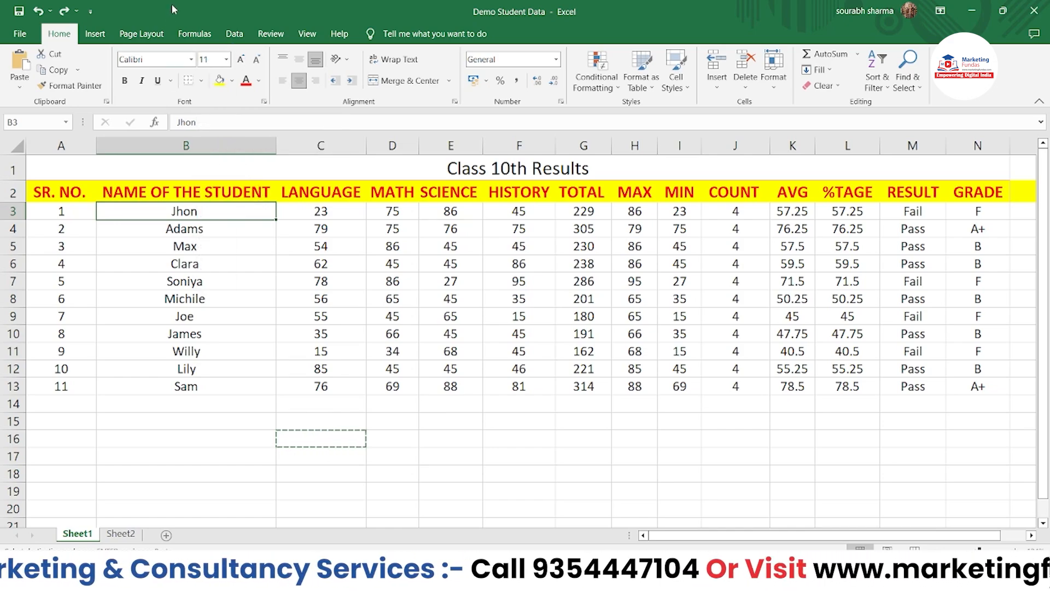
# - Increase the font size of cell B3 in steps to 18
pyautogui.click(241, 61)
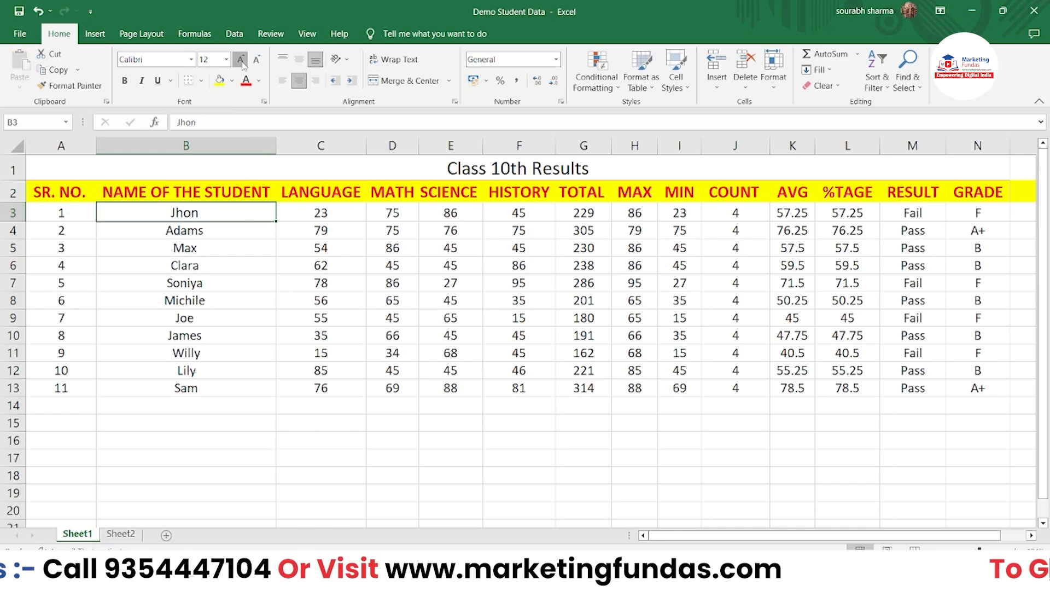
pyautogui.click(241, 60)
pyautogui.click(241, 60)
pyautogui.click(242, 60)
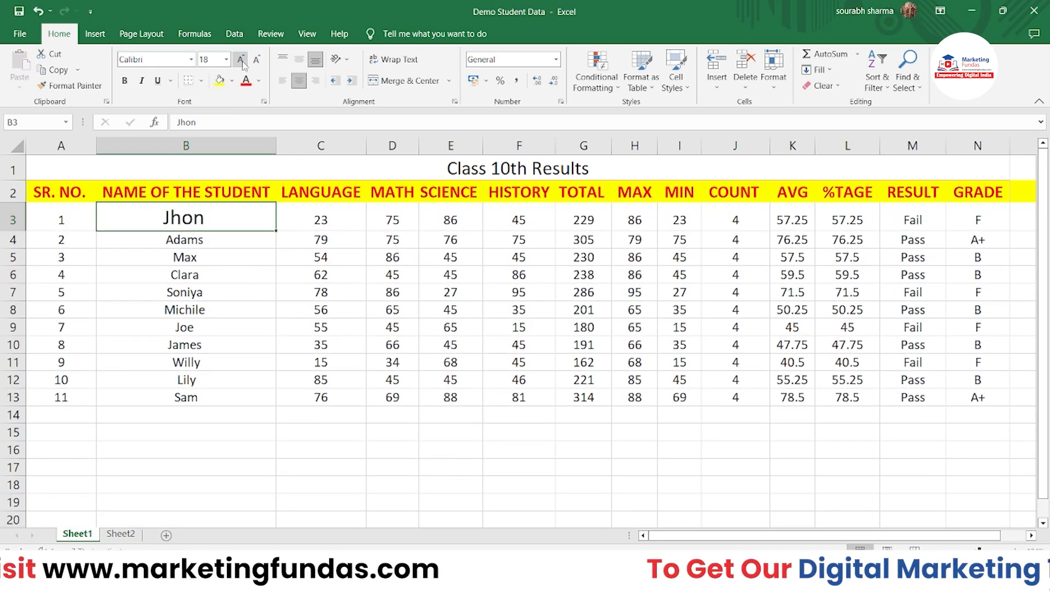
# - Decrease the font size of cell B3 in steps to 11
pyautogui.click(258, 59)
pyautogui.click(258, 60)
pyautogui.click(258, 60)
pyautogui.click(258, 59)
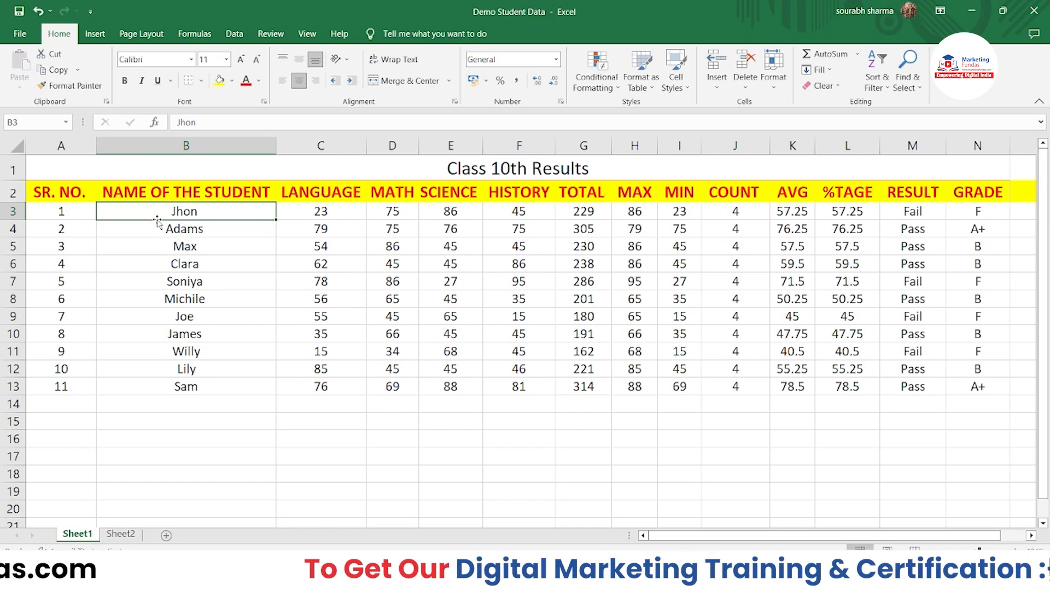
# - Enlarge the font of all student names in B3:B13 in steps, and reduce it to size 12
pyautogui.moveTo(159, 214); pyautogui.dragTo(165, 387)
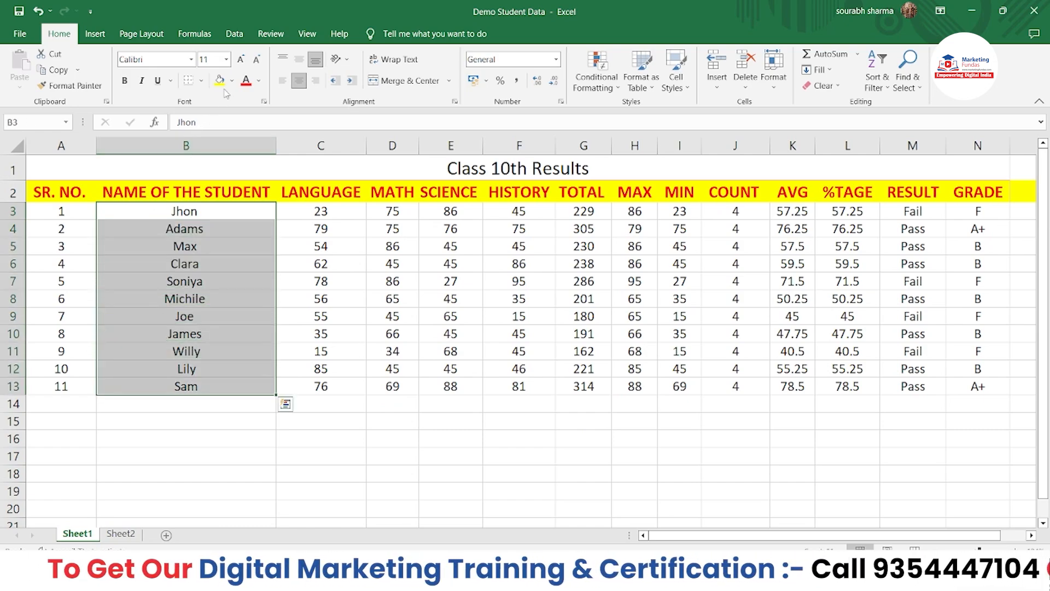
pyautogui.click(241, 60)
pyautogui.click(241, 61)
pyautogui.click(241, 60)
pyautogui.click(241, 60)
pyautogui.click(256, 59)
pyautogui.click(257, 59)
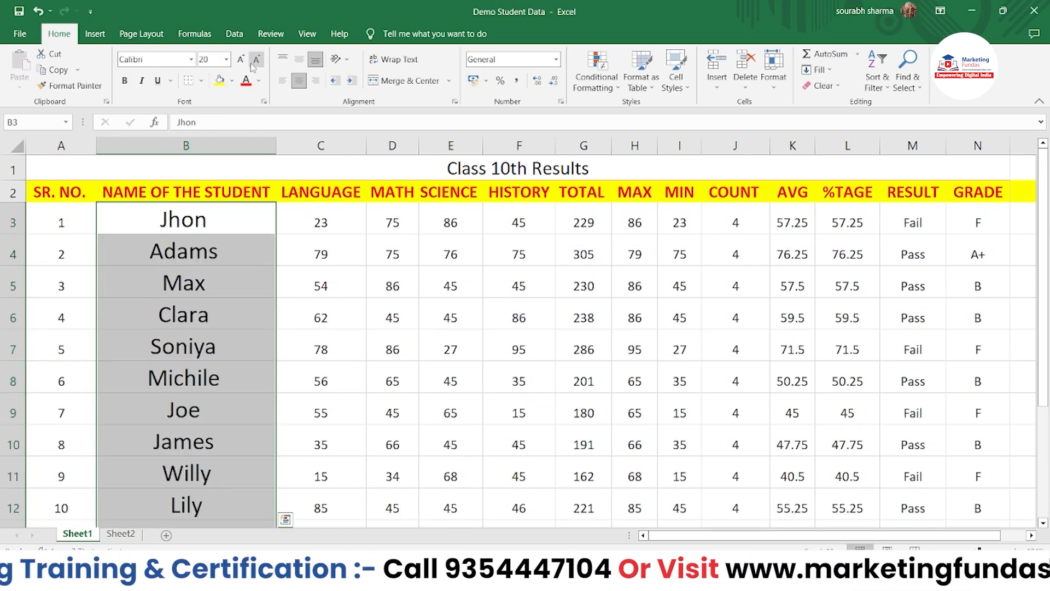
pyautogui.click(257, 60)
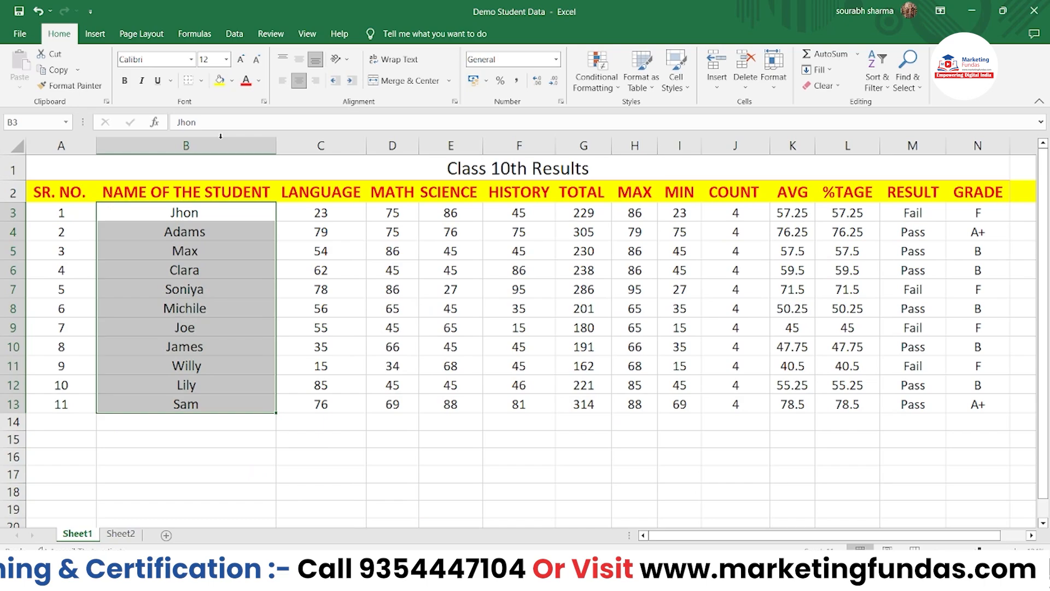
# - Make the student names in B3:B13 bold, italic and underlined, with a yellow fill and red font colour
pyautogui.click(125, 82)
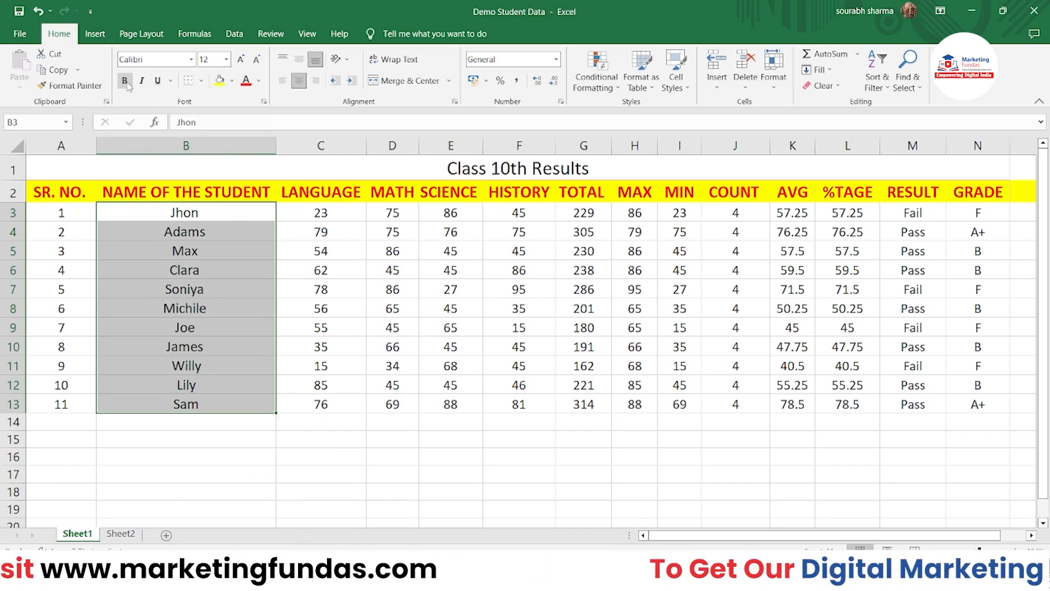
pyautogui.click(142, 81)
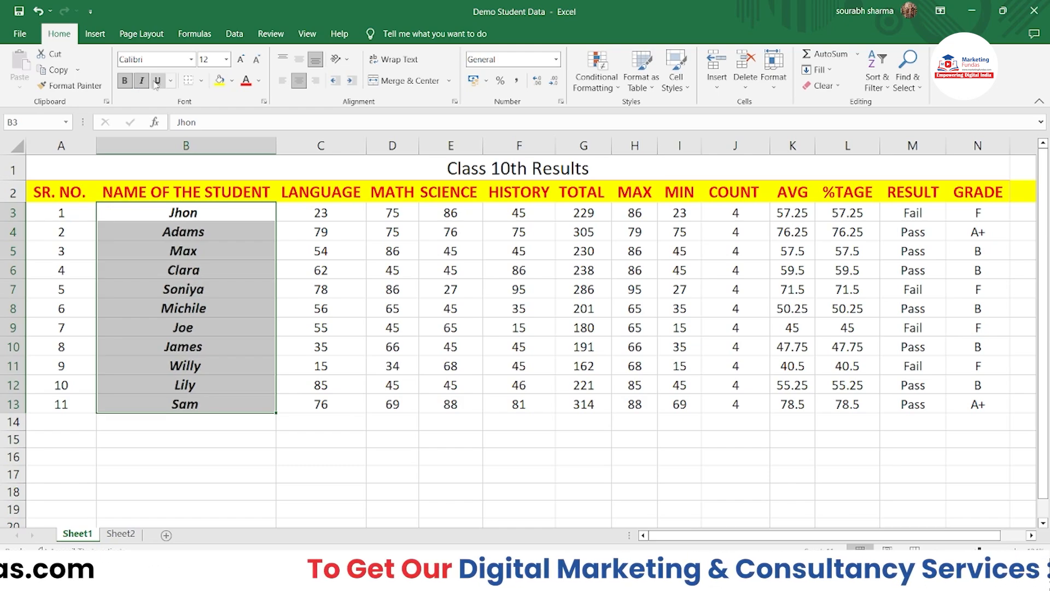
pyautogui.click(158, 81)
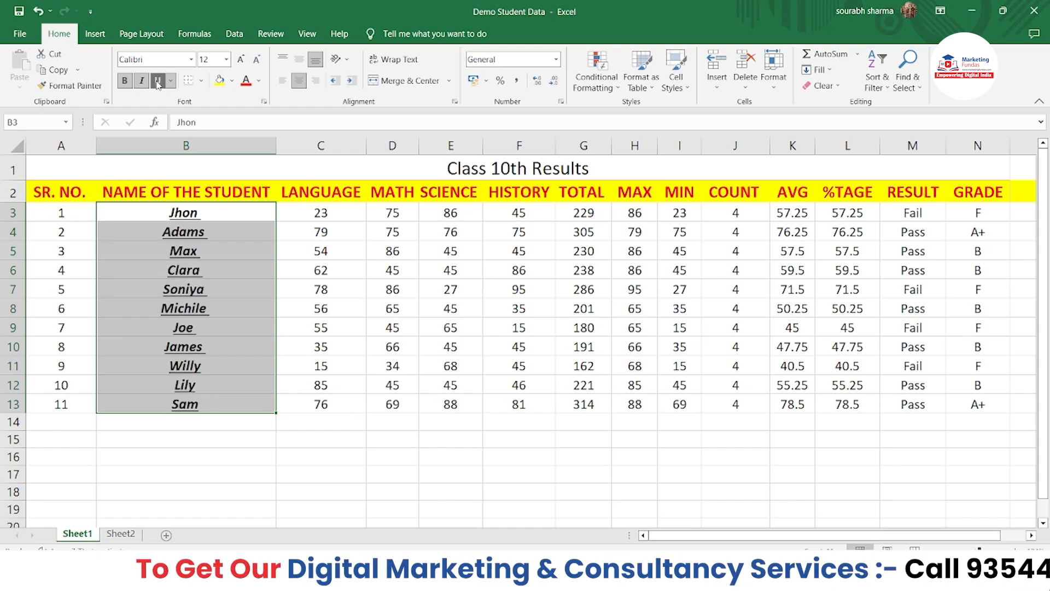
pyautogui.click(220, 80)
pyautogui.click(246, 80)
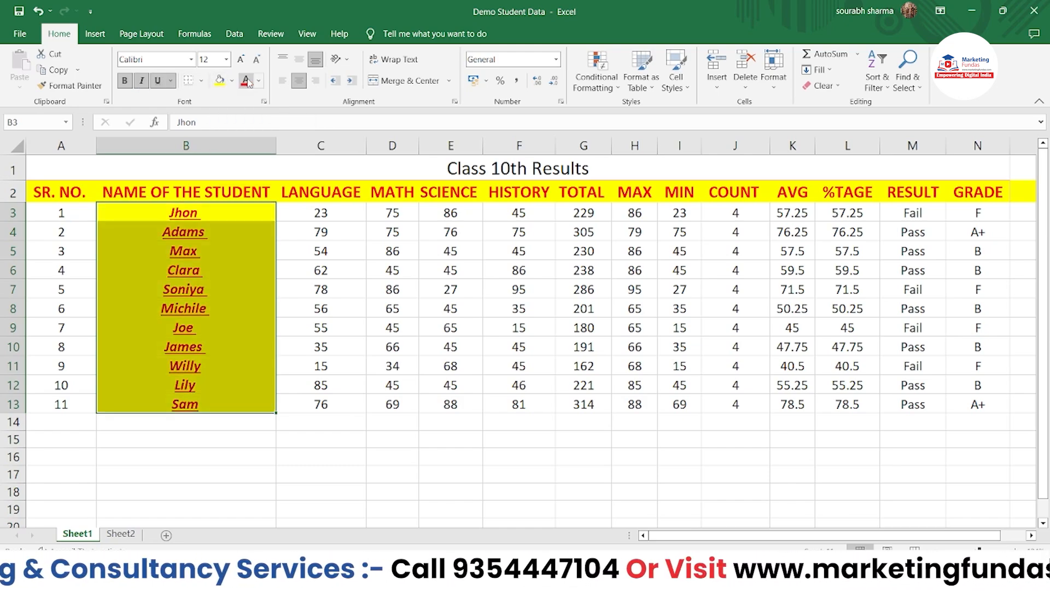
pyautogui.click(260, 82)
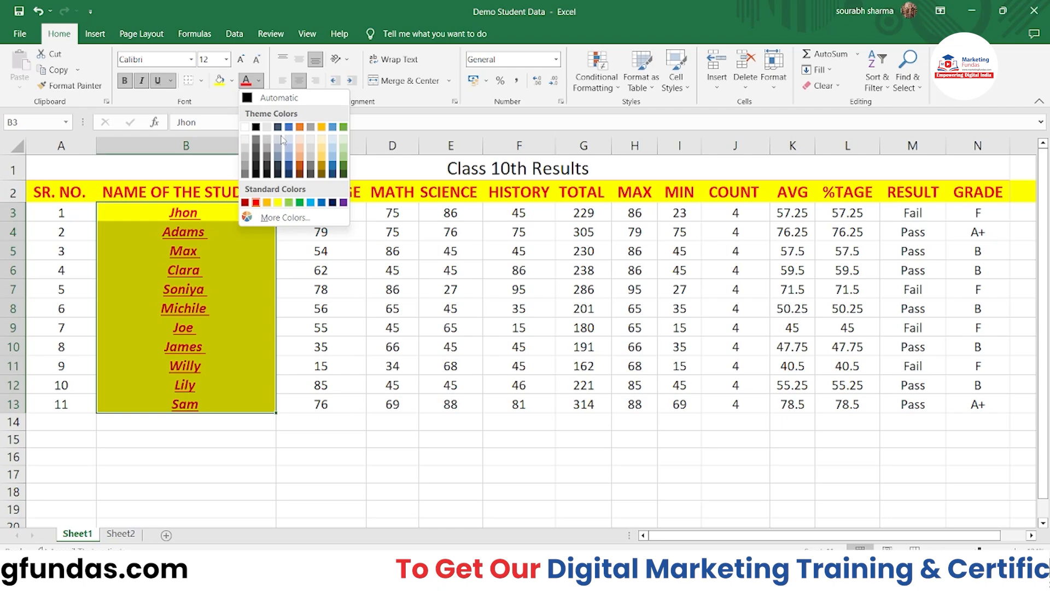
pyautogui.click(269, 219)
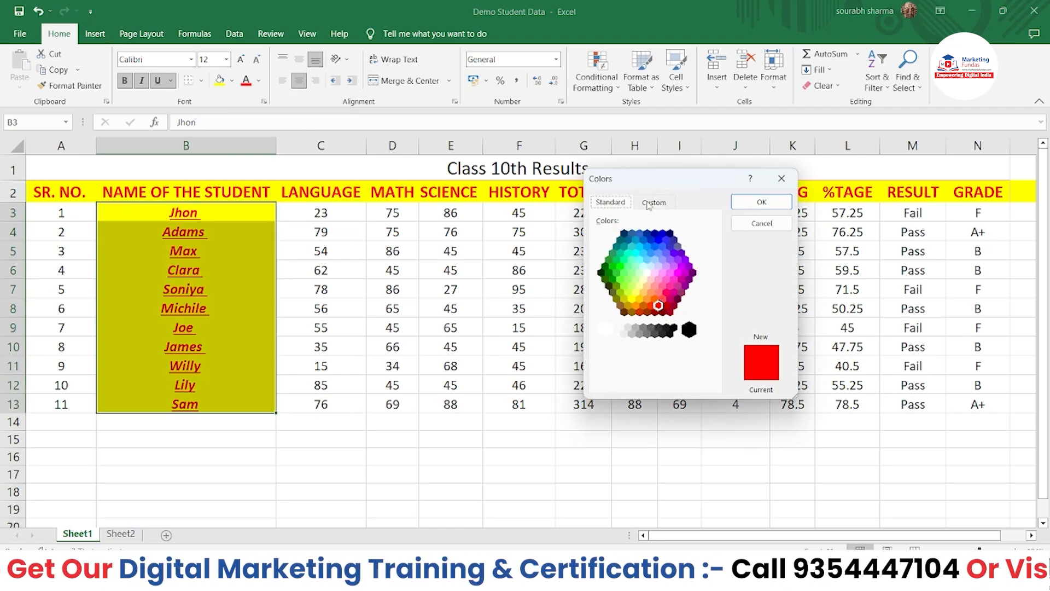
pyautogui.click(655, 202)
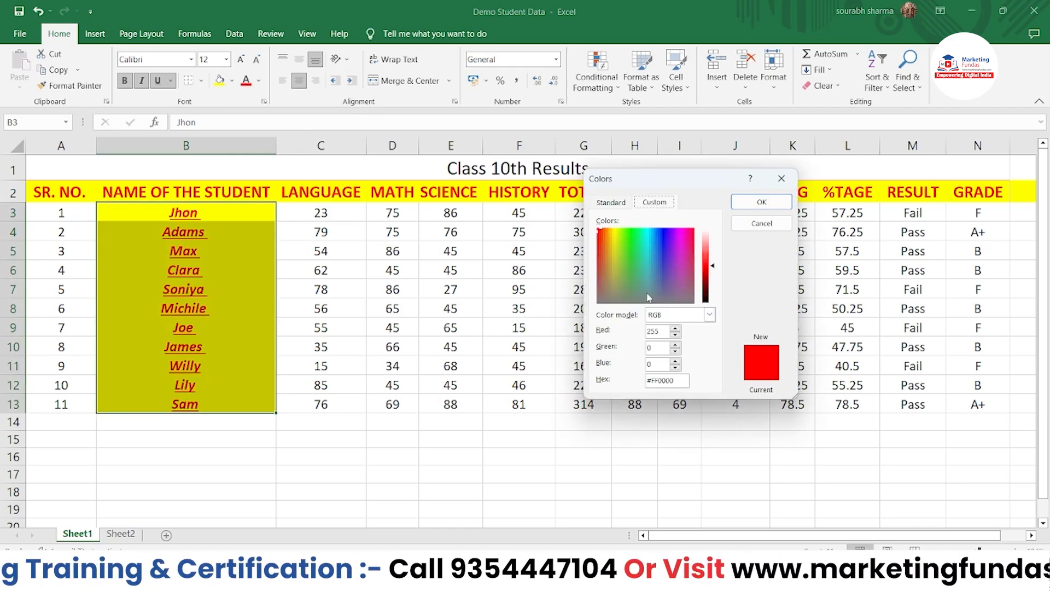
pyautogui.click(684, 257)
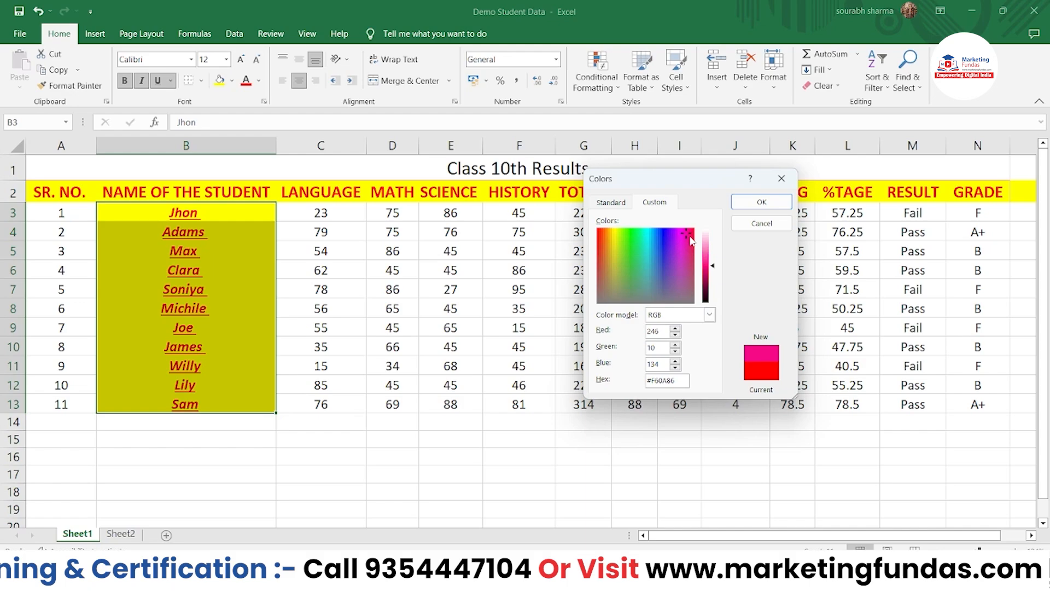
pyautogui.click(762, 224)
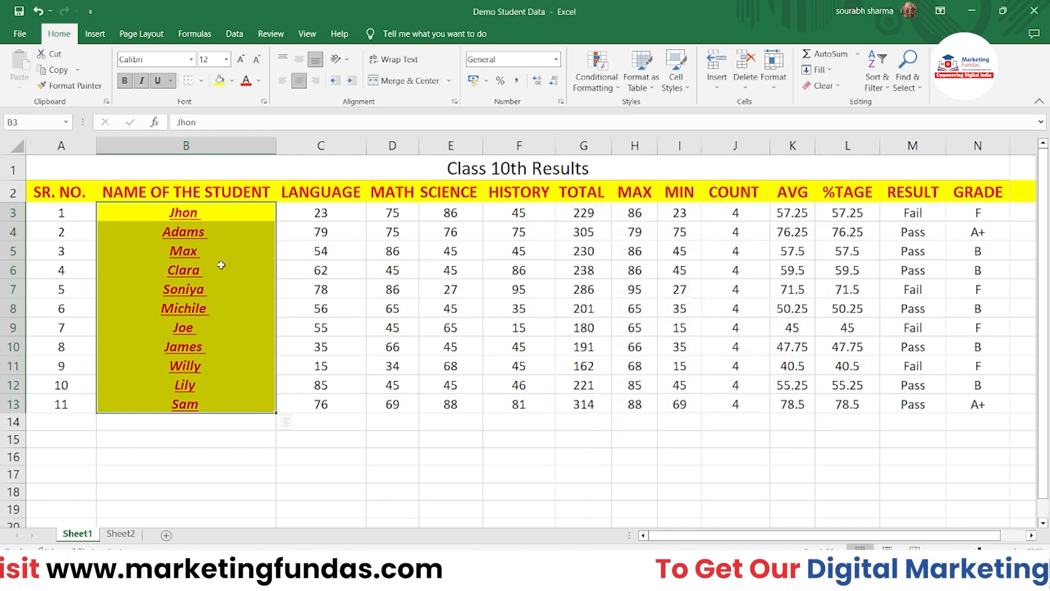
# - Undo the font colour, fill, underline, italic and bold formatting of the student names in B3:B13
pyautogui.hotkey('ctrl', 'z')
pyautogui.hotkey('ctrl', 'z')
pyautogui.hotkey('ctrl', 'z')
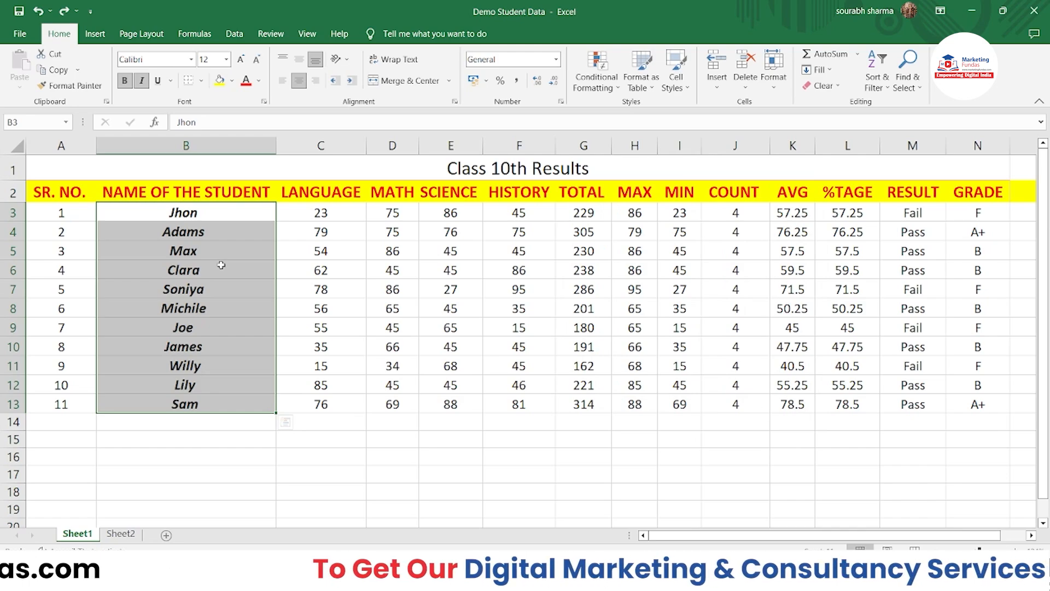
pyautogui.hotkey('ctrl', 'z')
pyautogui.hotkey('ctrl', 'z')
pyautogui.click(202, 504)
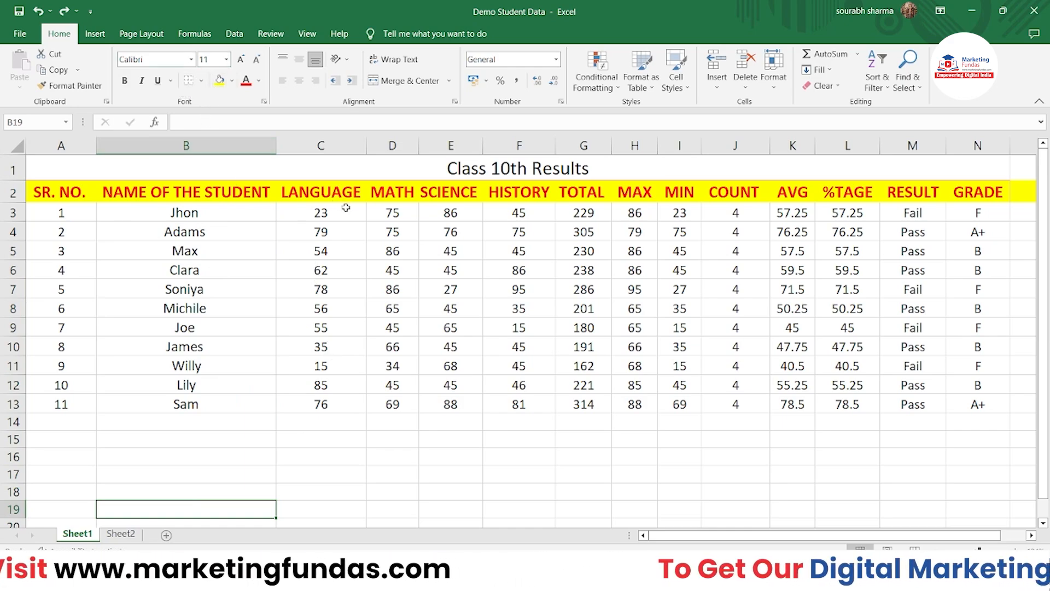
# - Select the marks in C3:E8 and examine the border options available for them
pyautogui.moveTo(321, 214); pyautogui.dragTo(380, 257)
pyautogui.moveTo(456, 304); pyautogui.dragTo(455, 310)
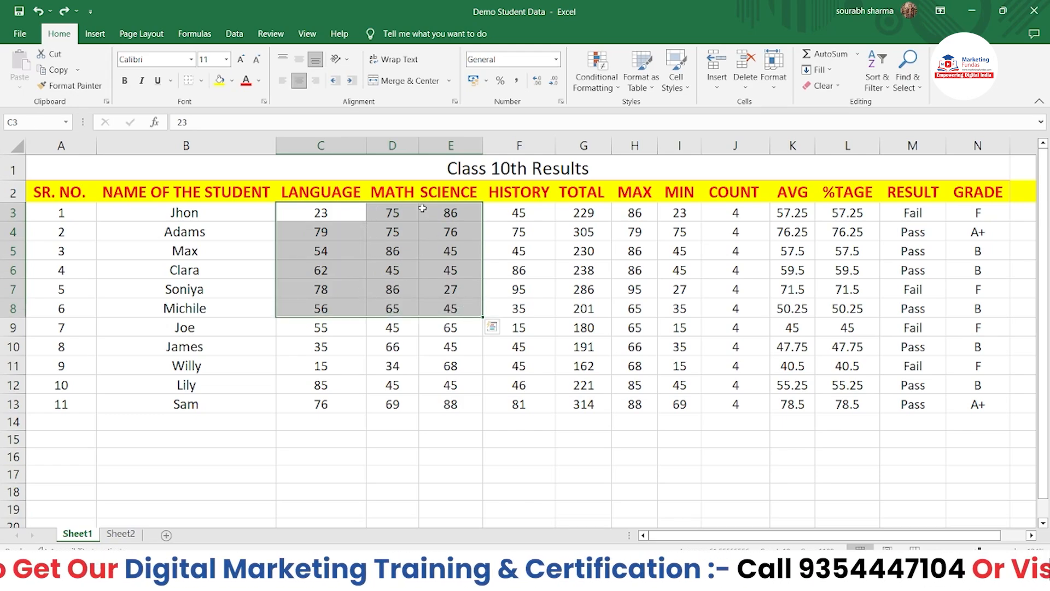
pyautogui.click(203, 81)
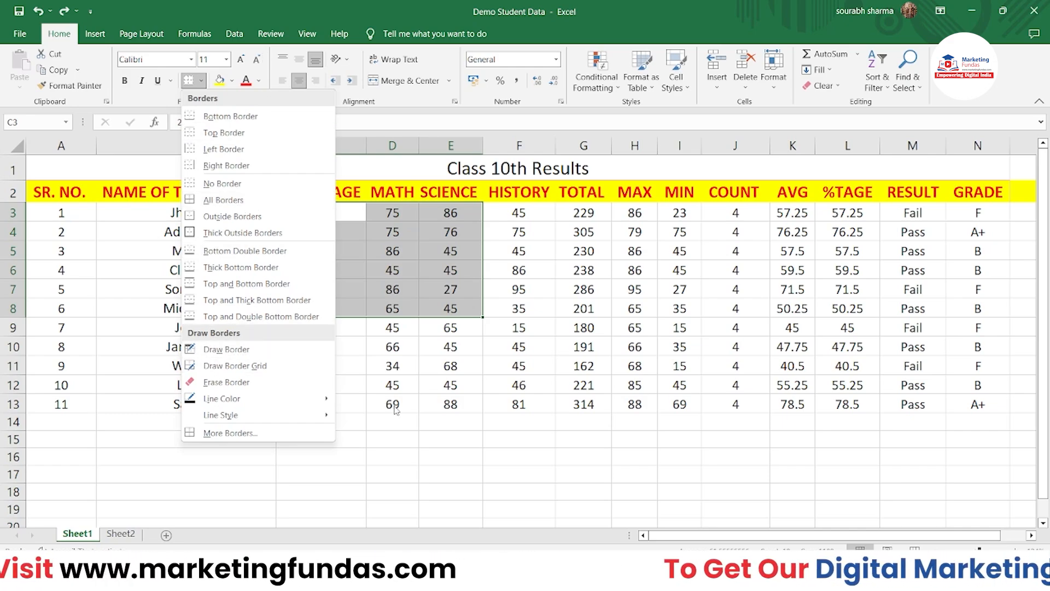
pyautogui.press('Escape')
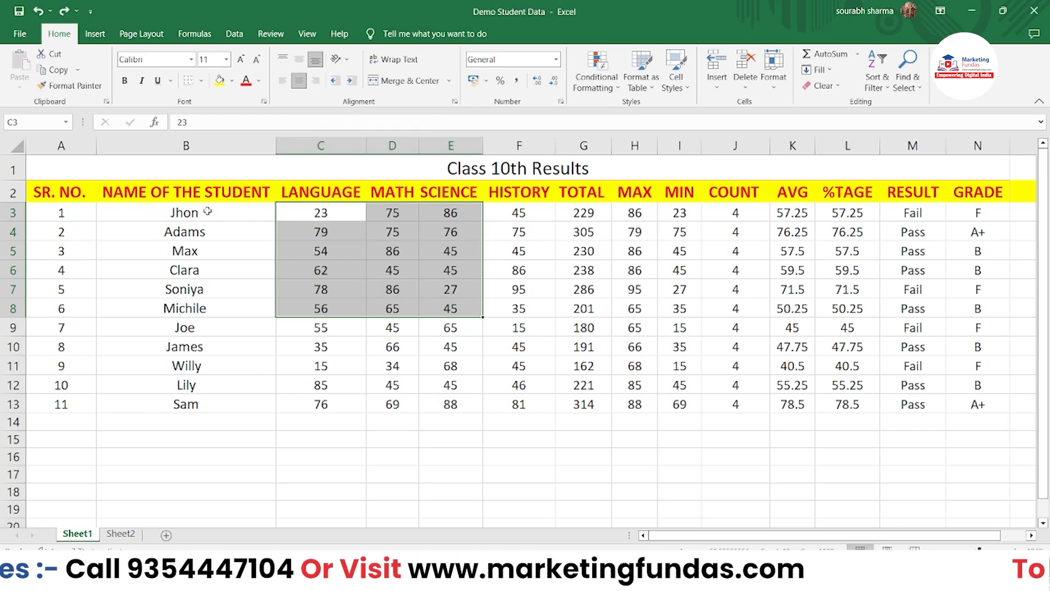
pyautogui.click(88, 254)
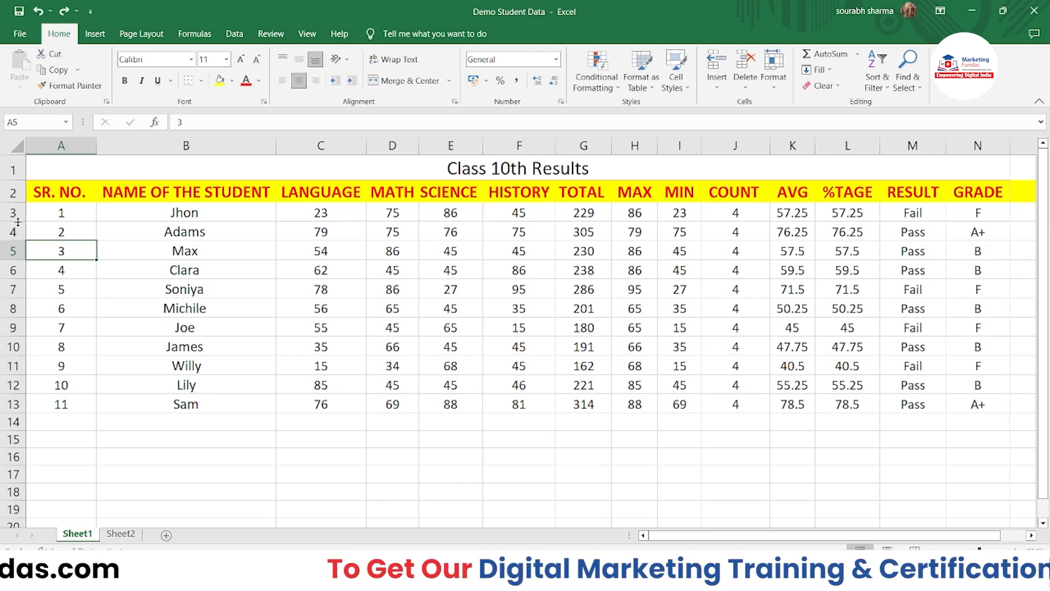
pyautogui.moveTo(17, 221); pyautogui.dragTo(10, 310)
pyautogui.hotkey('ctrl', 'z')
pyautogui.hotkey('ctrl', 'z')
pyautogui.hotkey('ctrl', 'z')
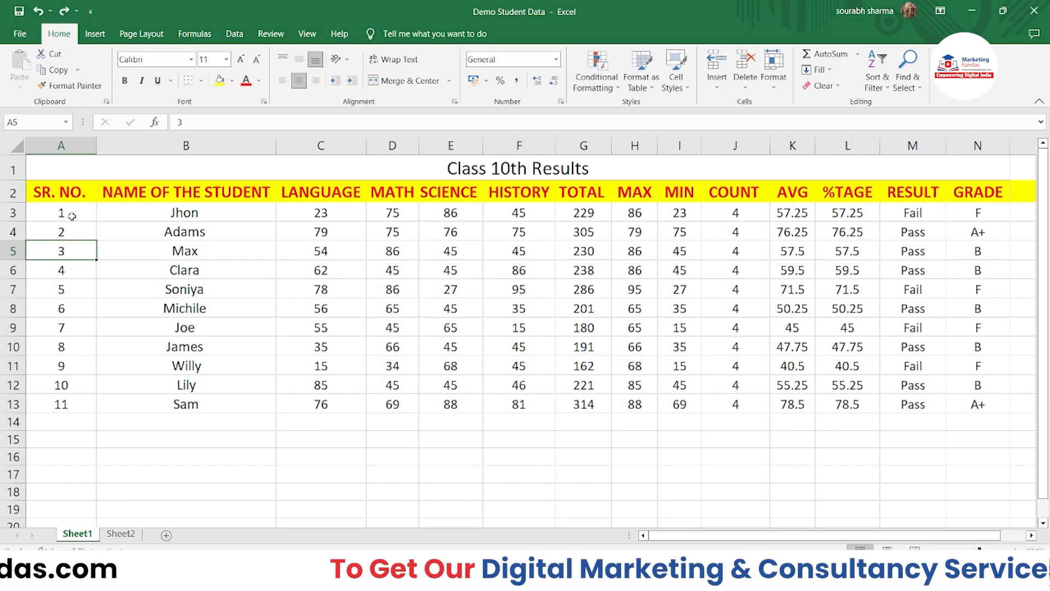
pyautogui.moveTo(72, 216); pyautogui.dragTo(526, 350)
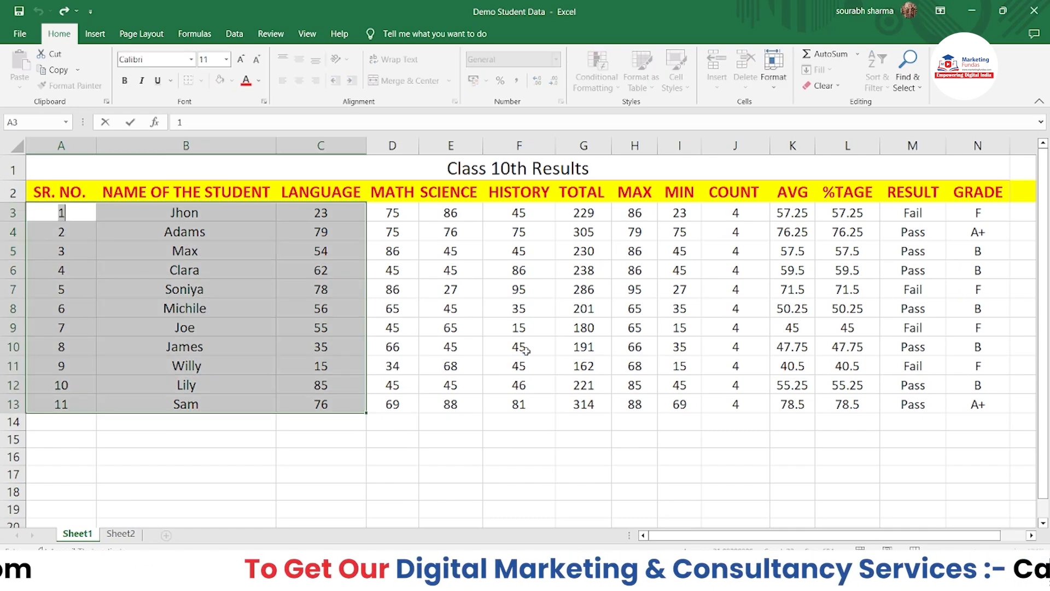
pyautogui.click(293, 458)
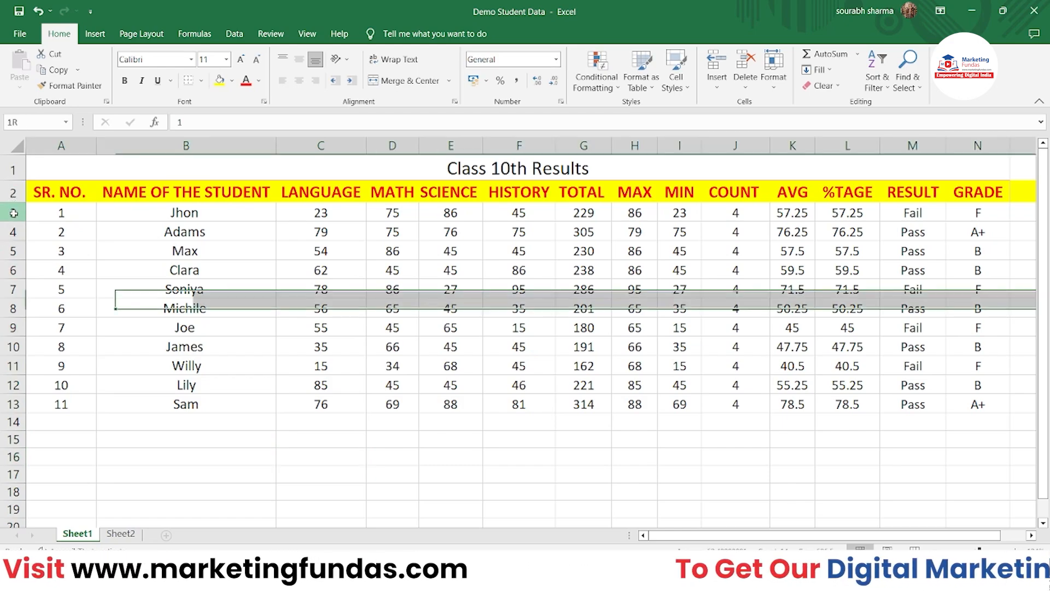
# - Increase the height of rows 3 to 13 evenly and top-align their contents
pyautogui.moveTo(11, 212); pyautogui.dragTo(3, 404)
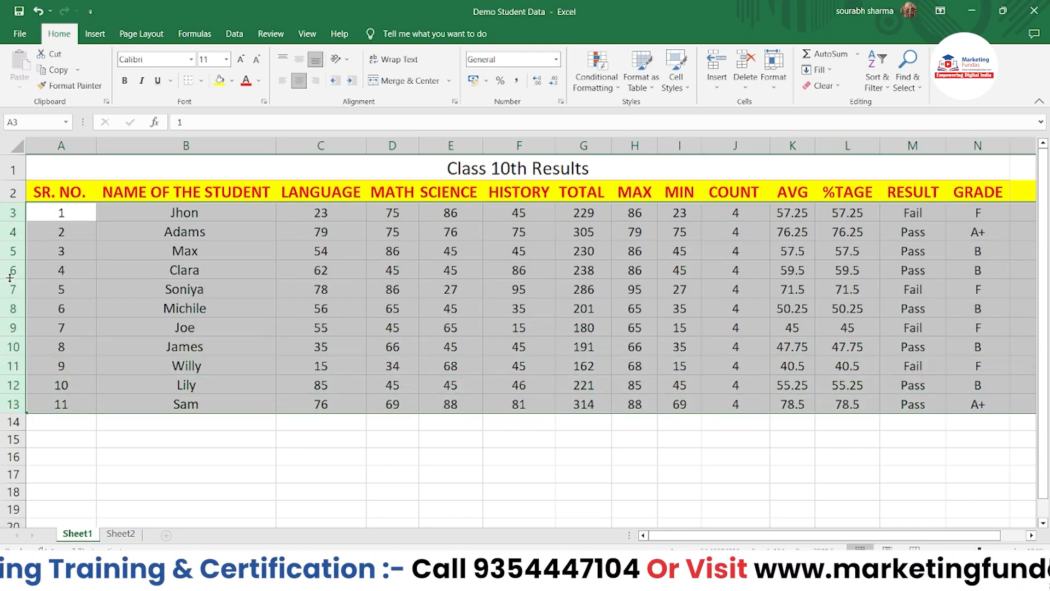
pyautogui.moveTo(10, 277); pyautogui.dragTo(10, 310)
pyautogui.scroll(-5, 241, 293)
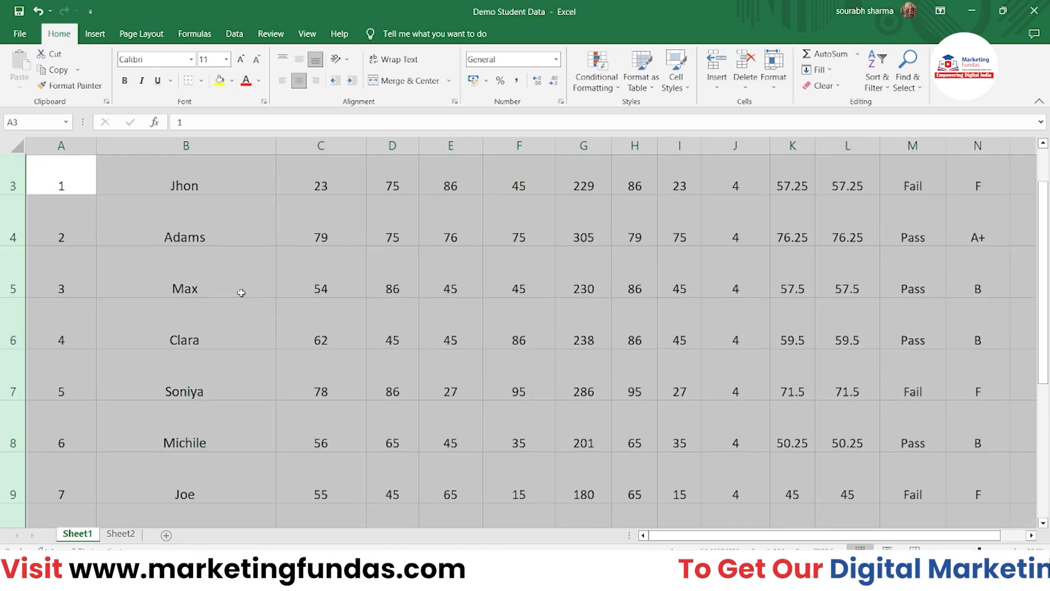
pyautogui.scroll(5, 242, 293)
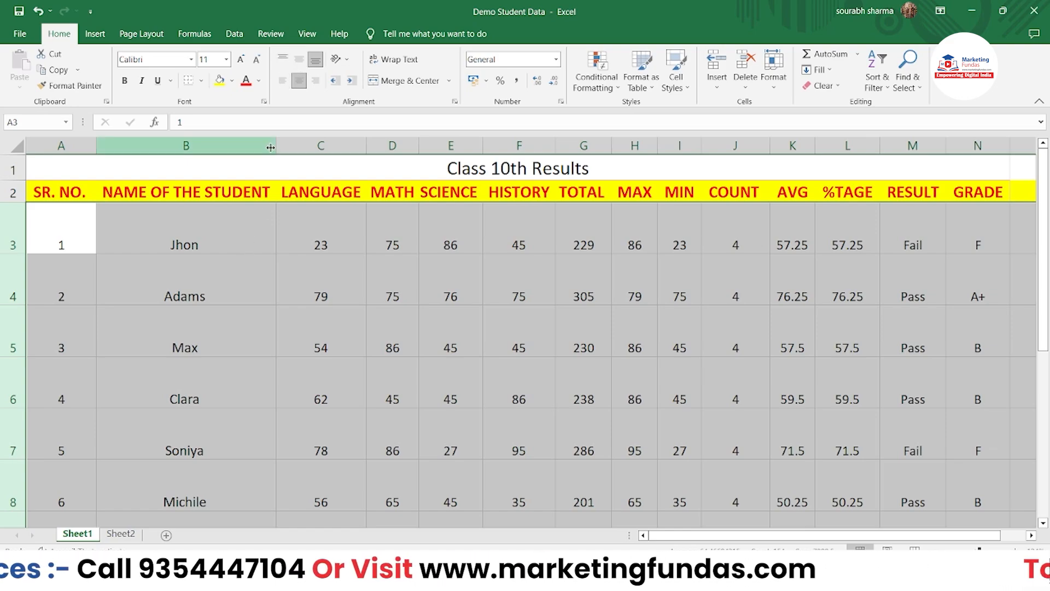
pyautogui.click(283, 61)
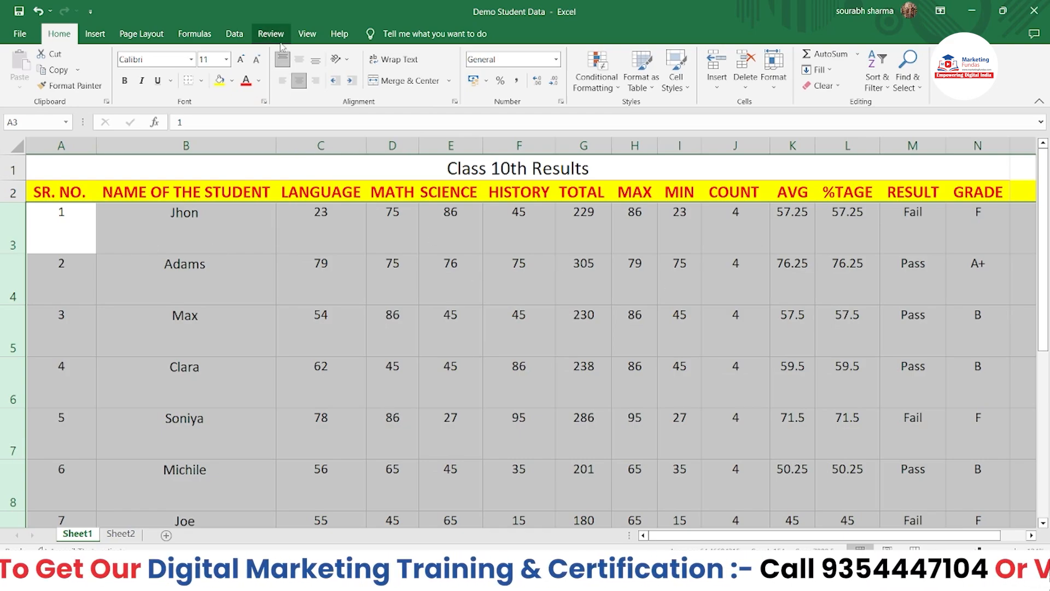
# - Try middle and bottom vertical alignment on rows 3 to 13, finishing with middle alignment
pyautogui.click(300, 59)
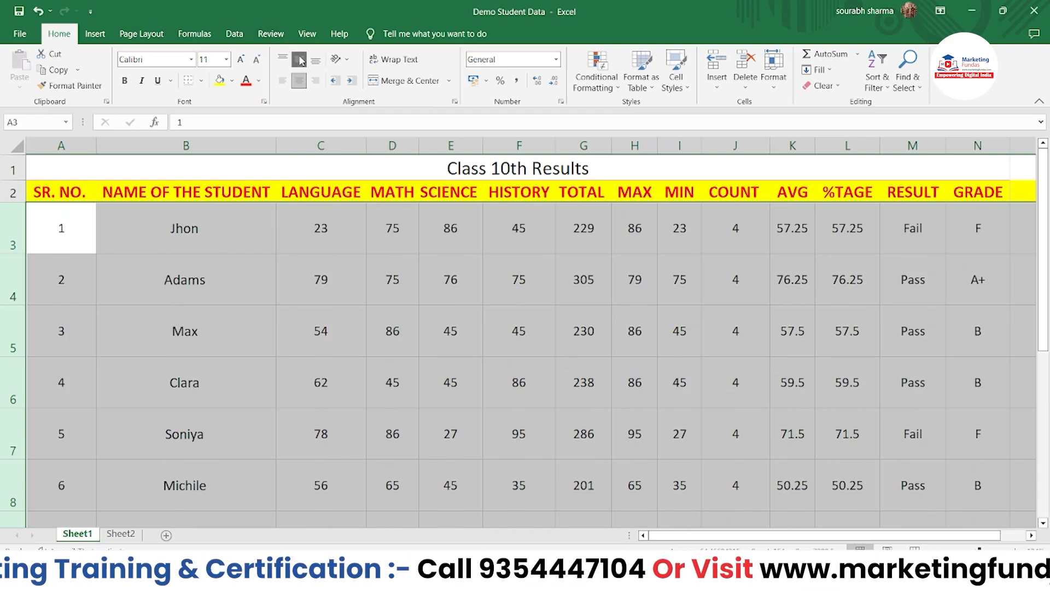
pyautogui.click(316, 61)
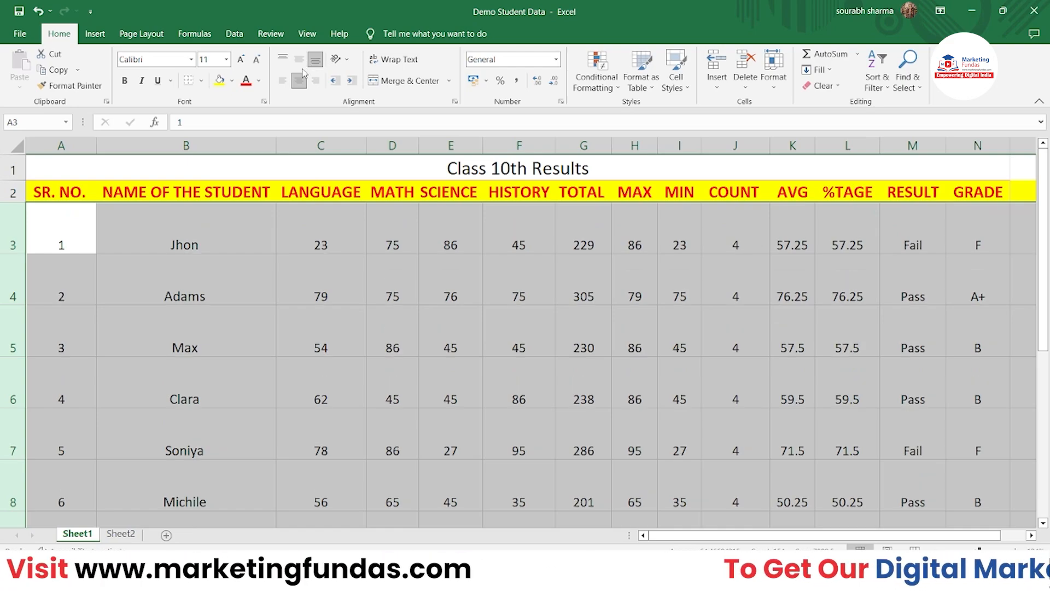
pyautogui.click(300, 63)
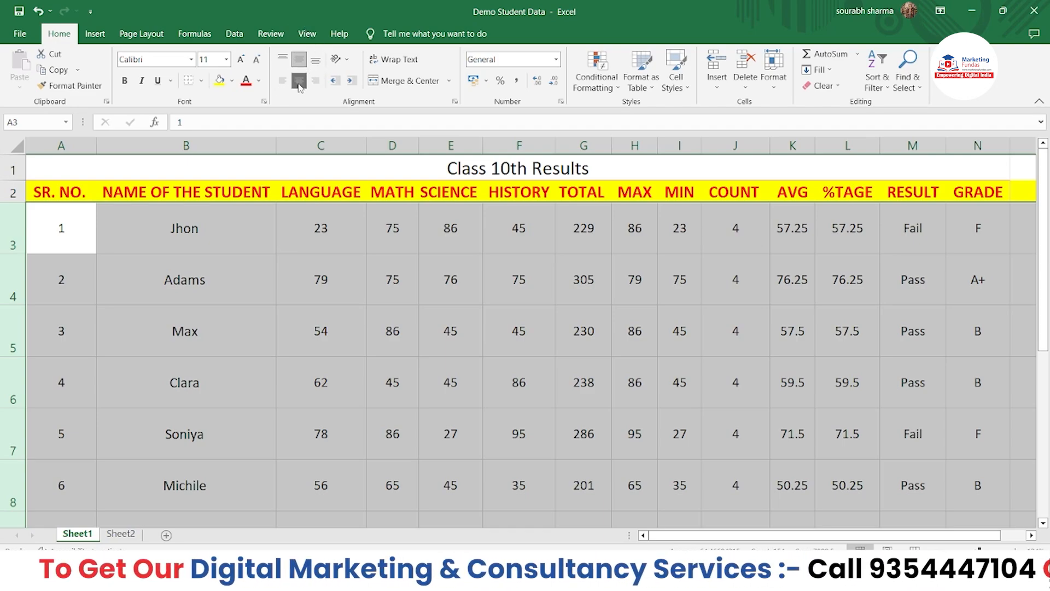
# - Try left, right and centre horizontal alignment on rows 3 to 13, and undo the alignment and row height changes
pyautogui.click(279, 82)
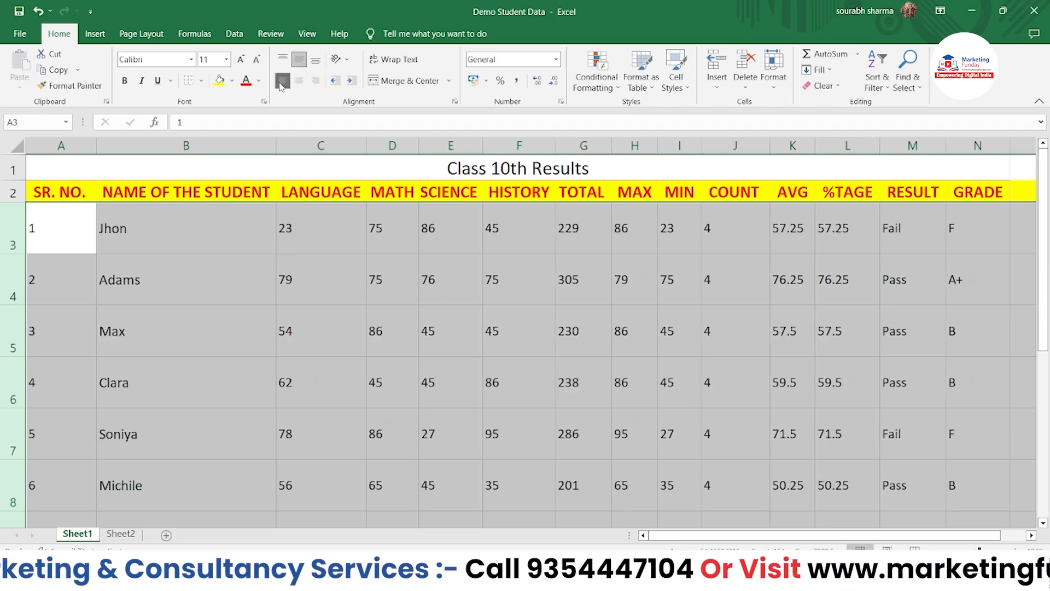
pyautogui.click(315, 82)
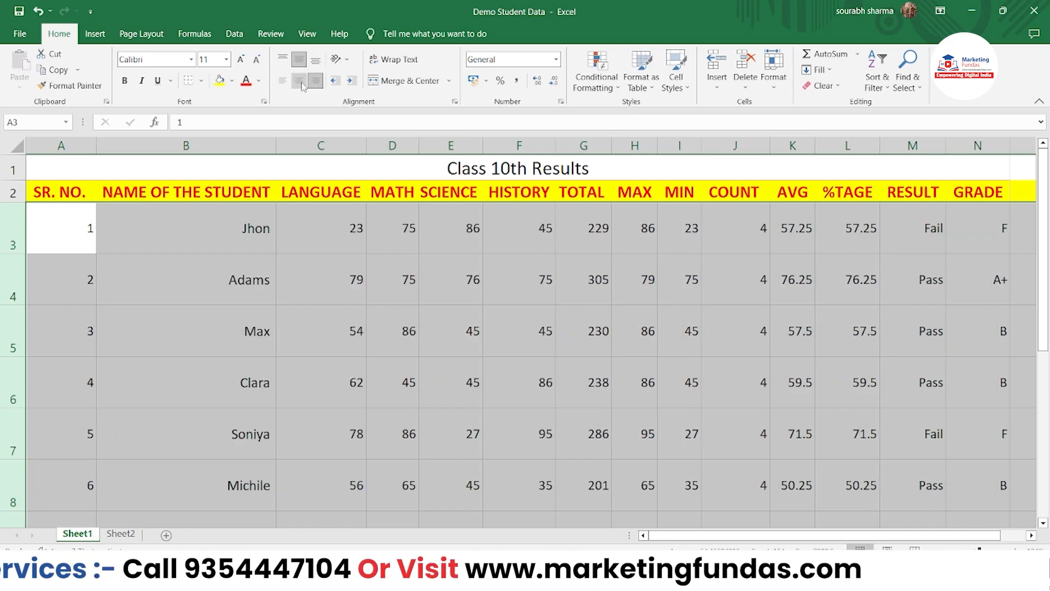
pyautogui.click(293, 82)
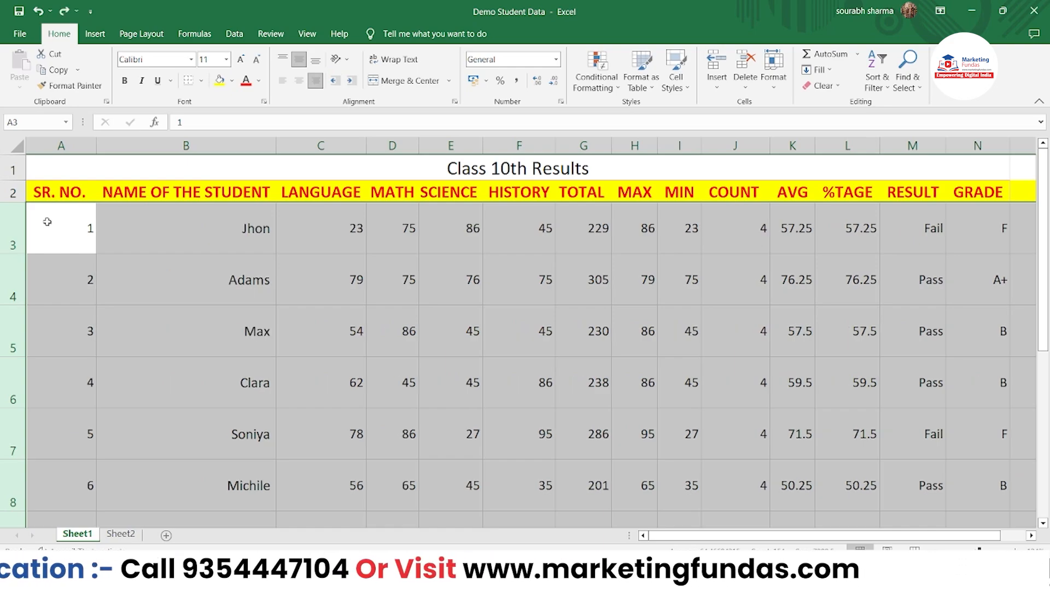
pyautogui.hotkey('ctrl', 'z')
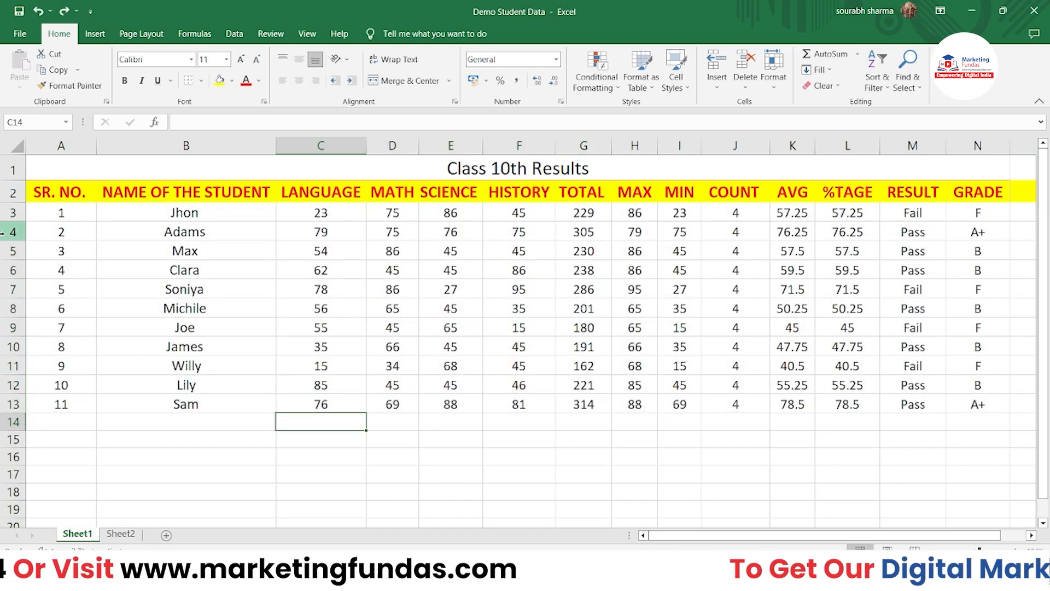
# - Increase the height of header row 2 and angle its text counterclockwise
pyautogui.moveTo(10, 202); pyautogui.dragTo(4, 254)
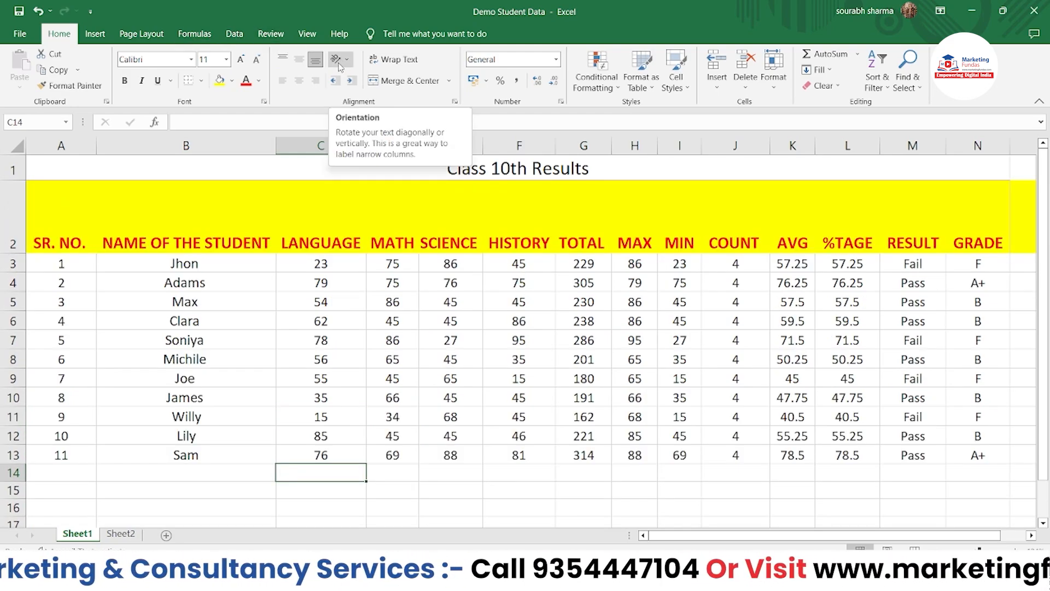
pyautogui.click(66, 209)
pyautogui.click(14, 226)
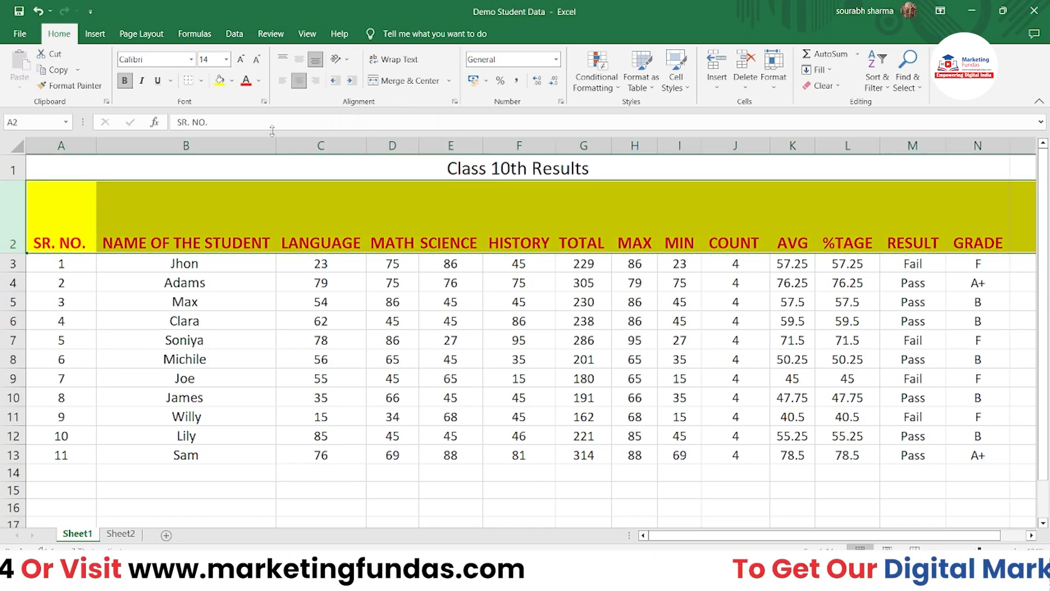
pyautogui.click(348, 59)
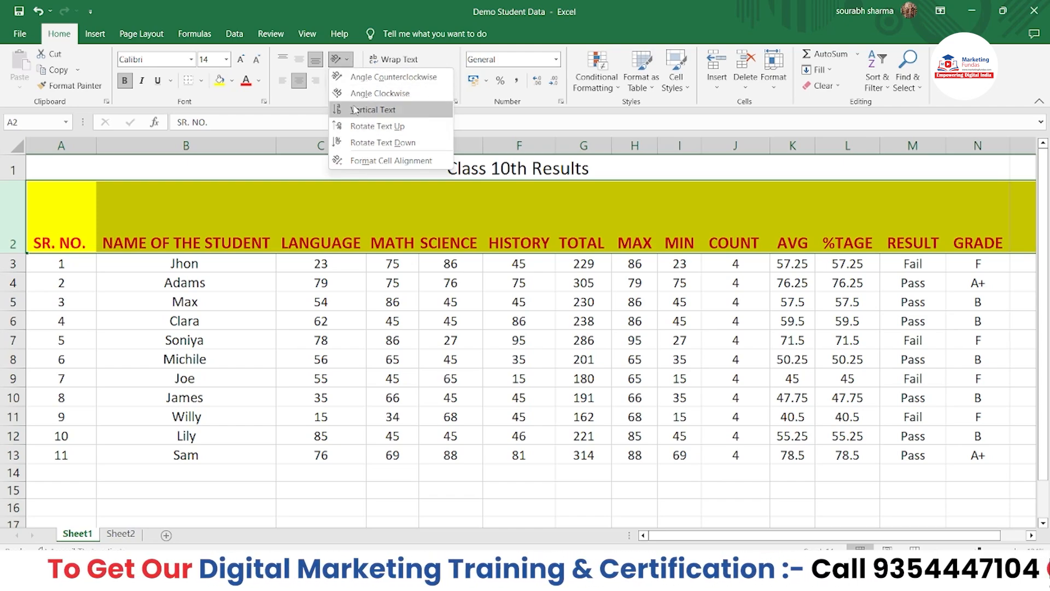
pyautogui.click(377, 82)
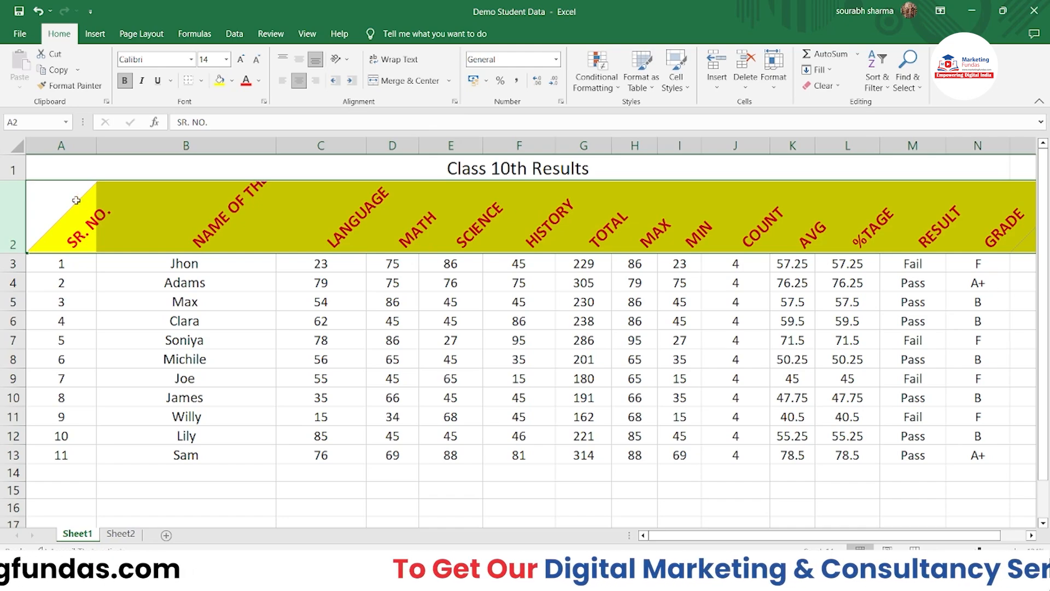
# - Make header row 2 taller still and try middle, top and bottom alignment on its angled headings
pyautogui.moveTo(14, 256); pyautogui.dragTo(7, 288)
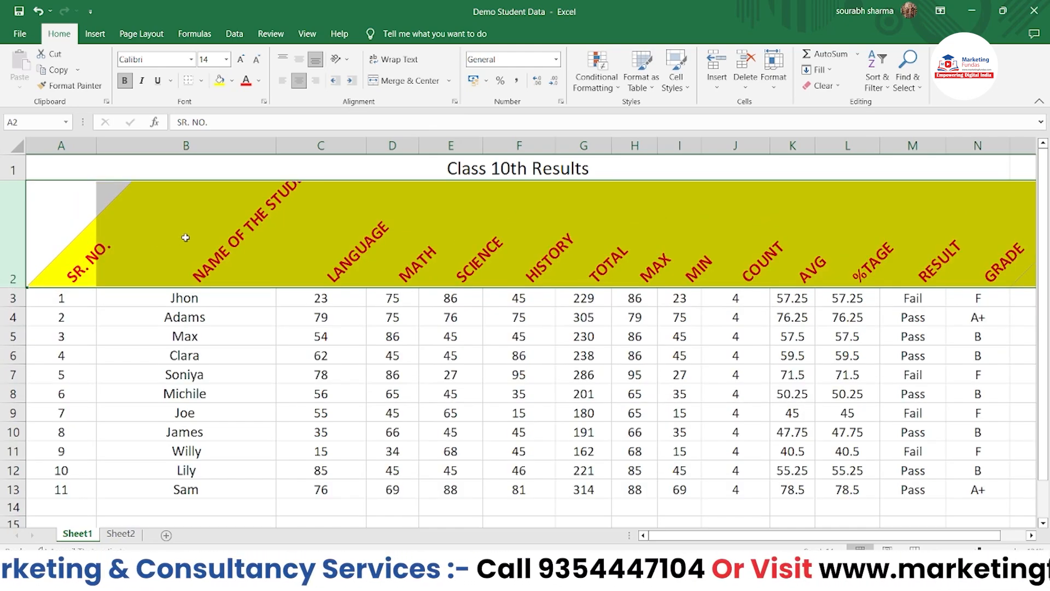
pyautogui.click(301, 65)
pyautogui.click(282, 61)
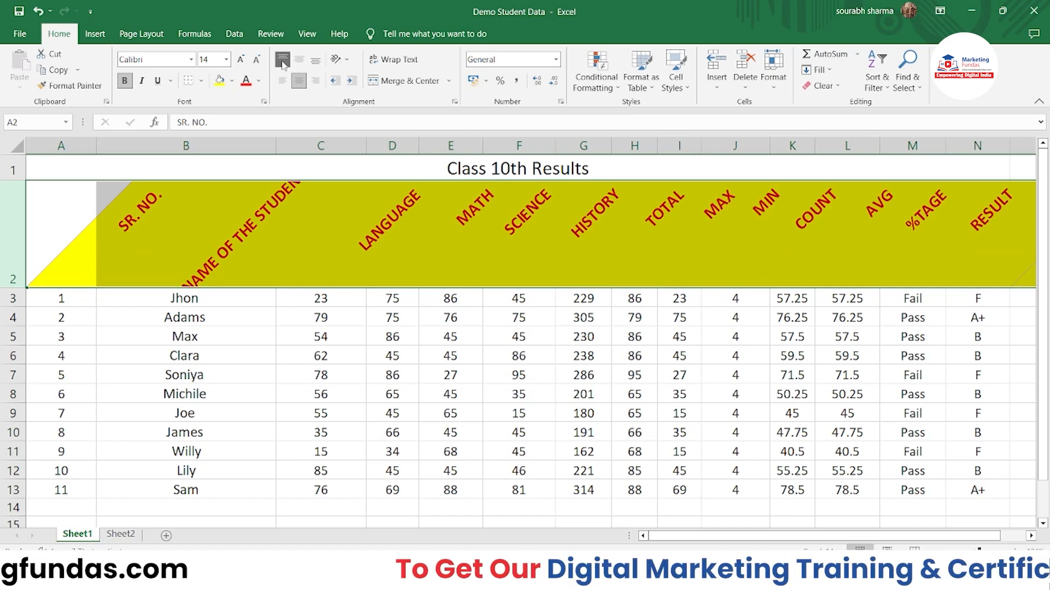
pyautogui.click(320, 65)
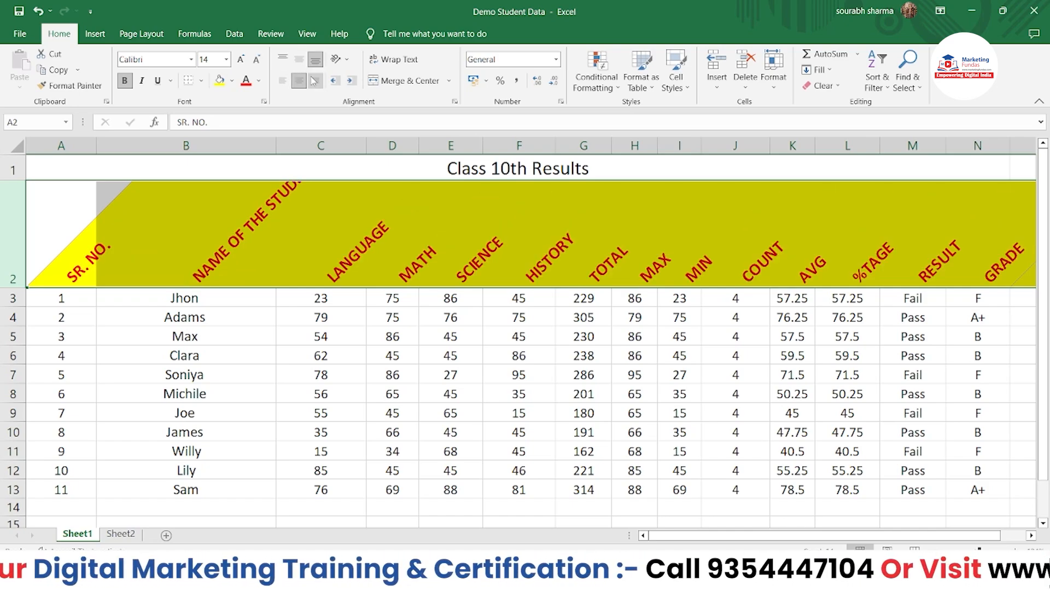
# - Angle the row 2 headings clockwise, switch them to Vertical Text, and enlarge the row to fit the stacked letters
pyautogui.click(338, 59)
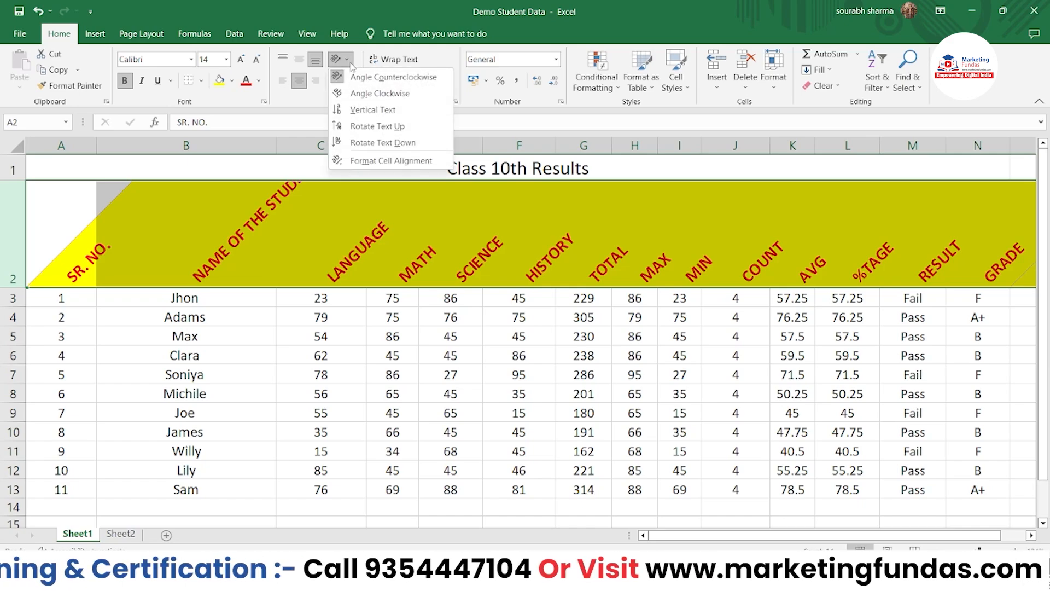
pyautogui.click(361, 94)
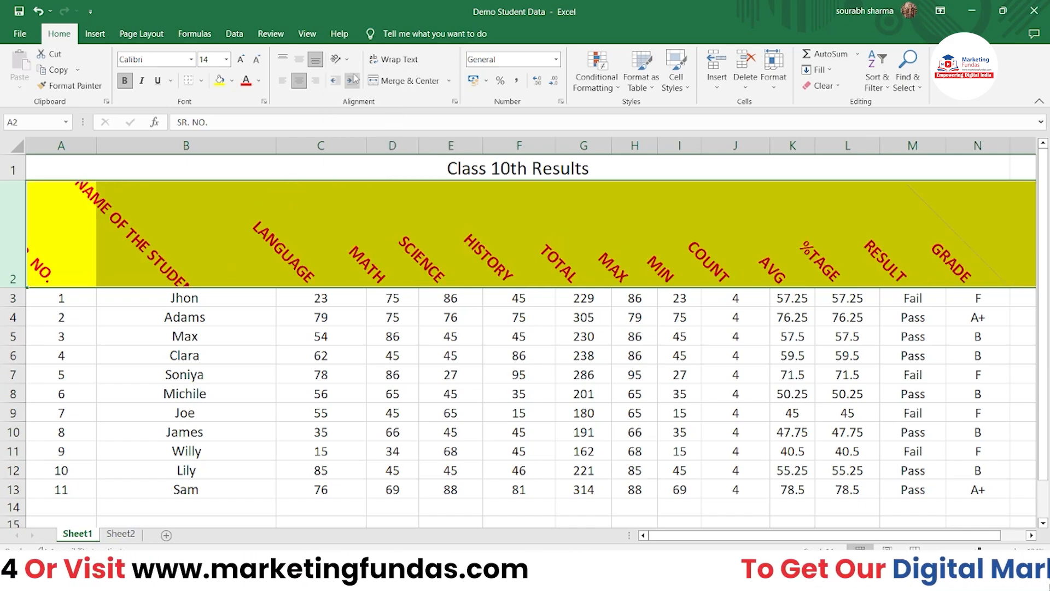
pyautogui.click(338, 59)
pyautogui.click(356, 110)
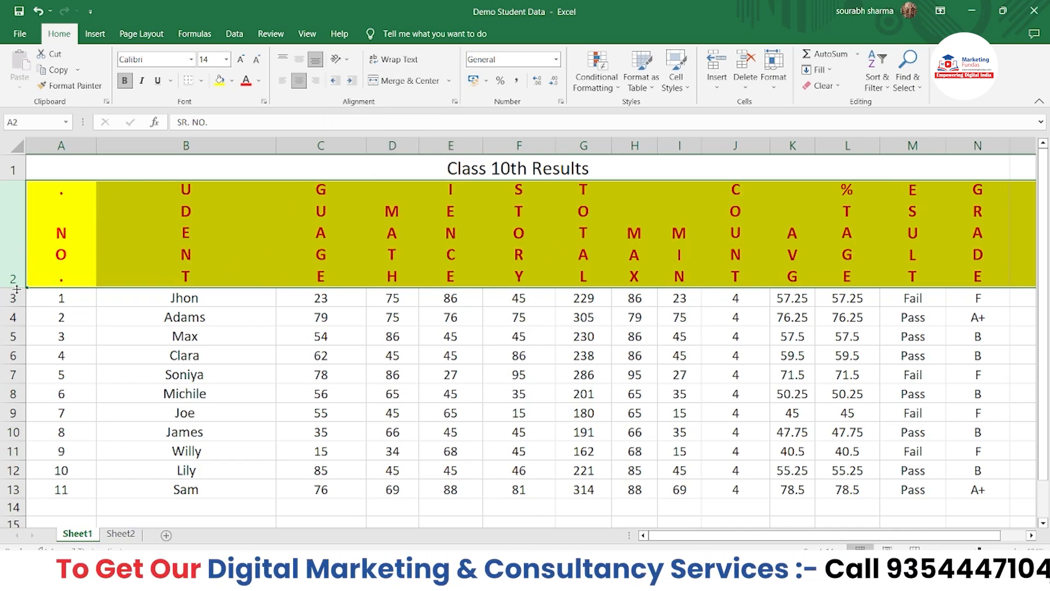
pyautogui.moveTo(3, 288); pyautogui.dragTo(2, 357)
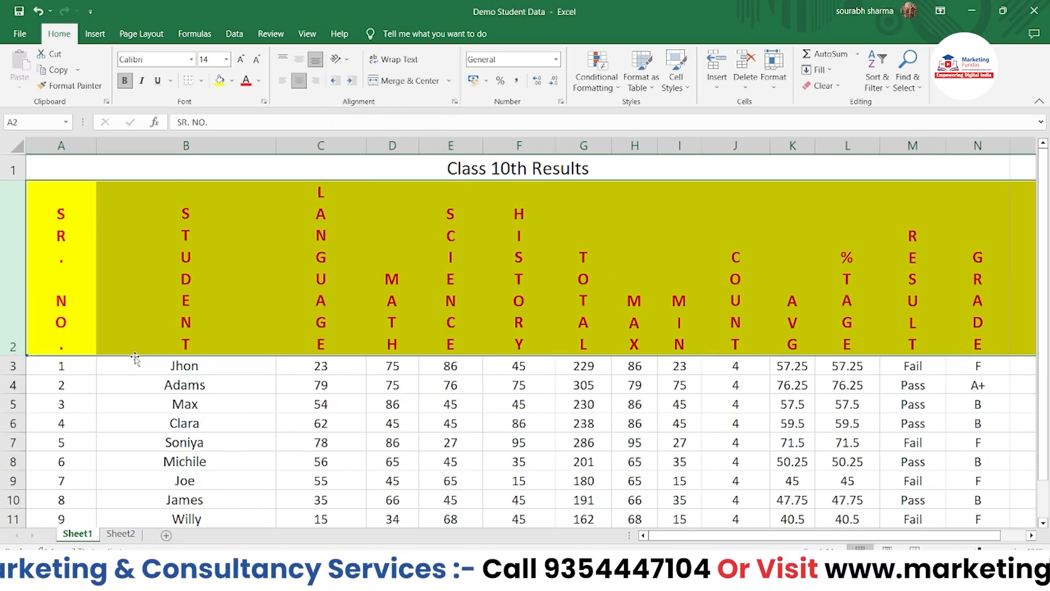
# - Rotate the text of the row 2 headings up, and switch the orientation to Rotate Text Down
pyautogui.click(340, 59)
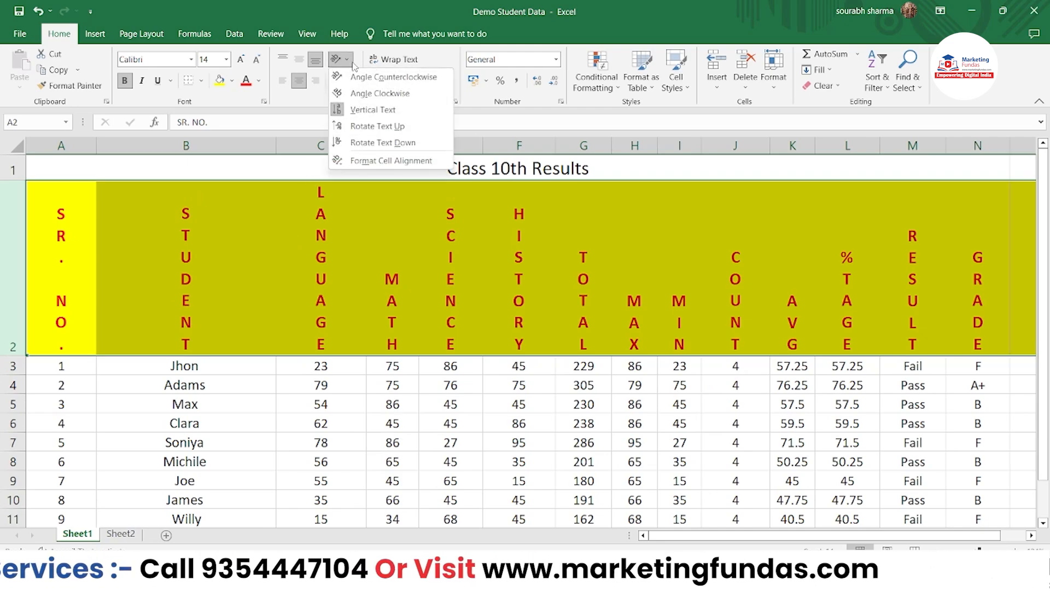
pyautogui.click(351, 127)
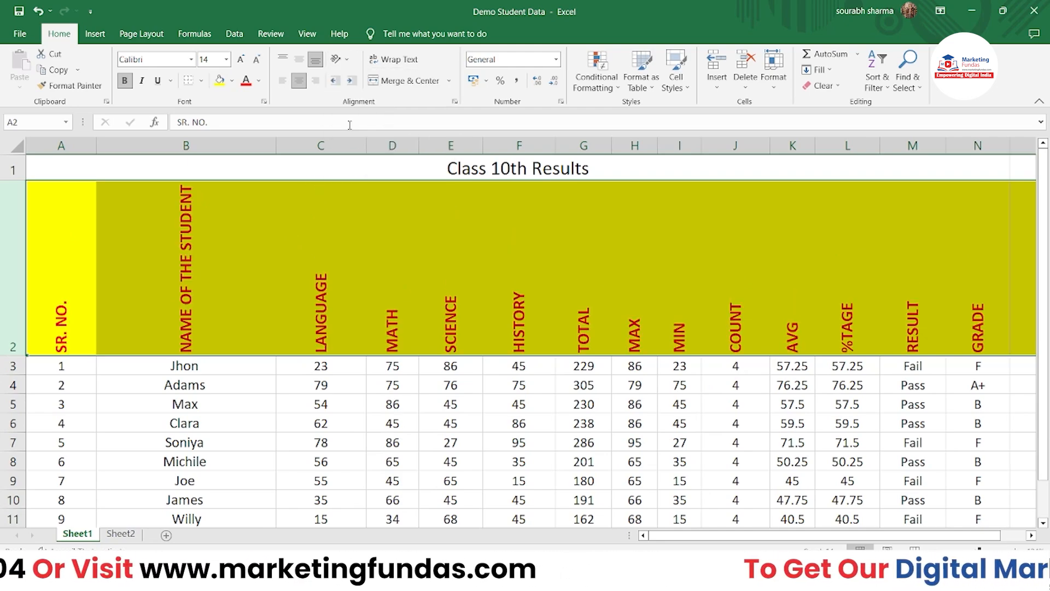
pyautogui.click(348, 58)
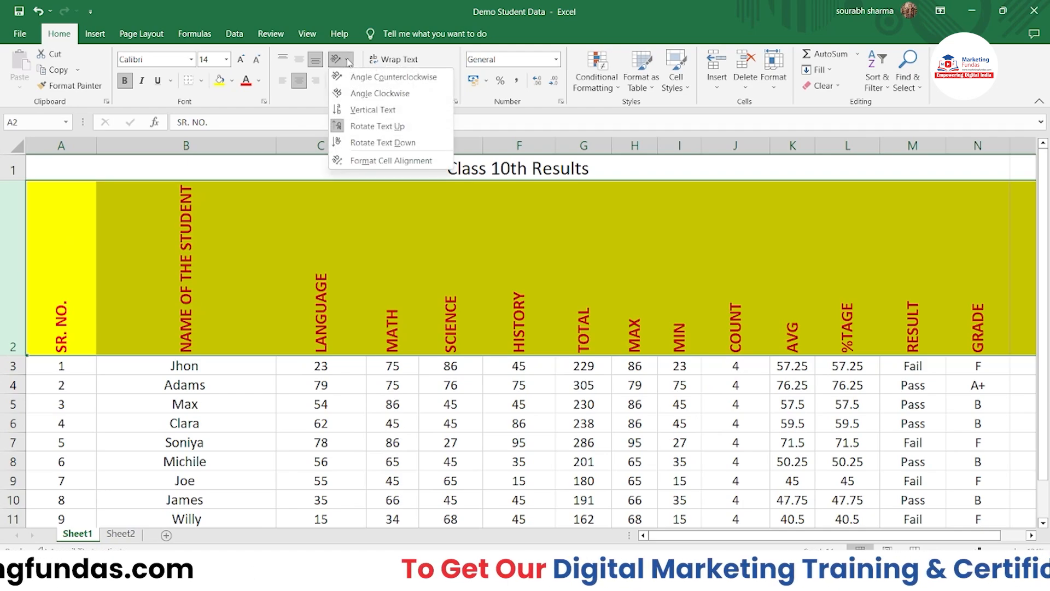
pyautogui.click(360, 144)
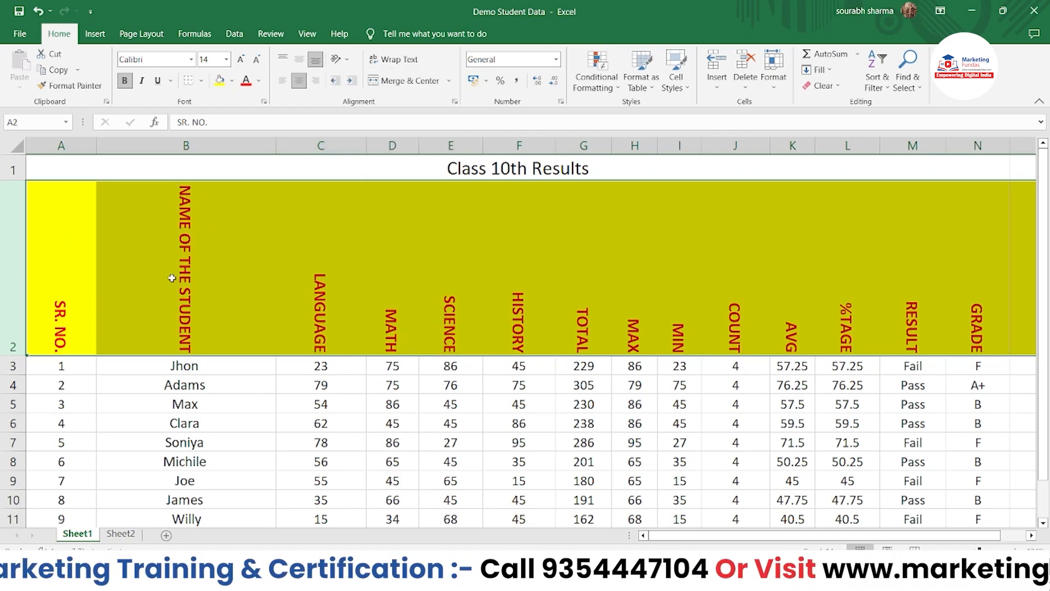
# - Undo all orientation, alignment and row height changes made to header row 2, and deselect the row
pyautogui.hotkey('ctrl', 'z')
pyautogui.hotkey('ctrl', 'z')
pyautogui.hotkey('ctrl', 'z')
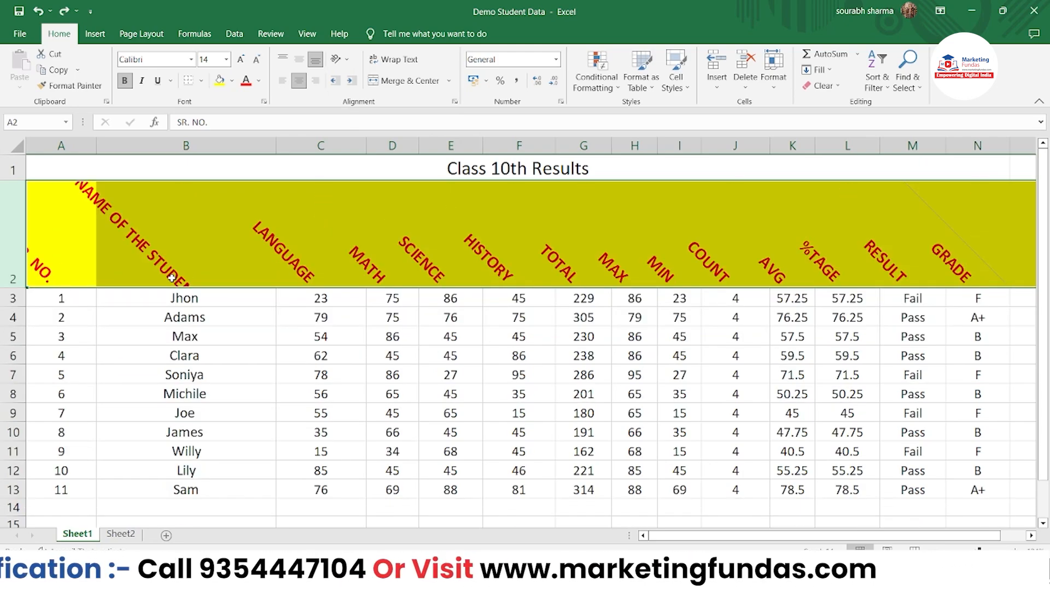
pyautogui.hotkey('ctrl', 'z')
pyautogui.hotkey('ctrl', 'z')
pyautogui.hotkey('ctrl', 'z')
pyautogui.hotkey('ctrl', 'z')
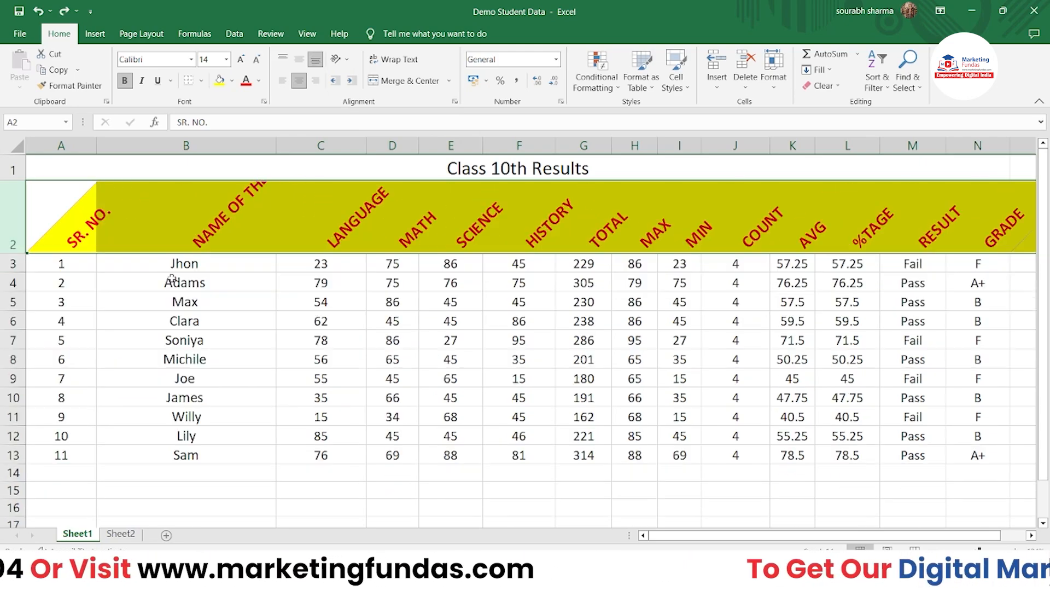
pyautogui.hotkey('ctrl', 'z')
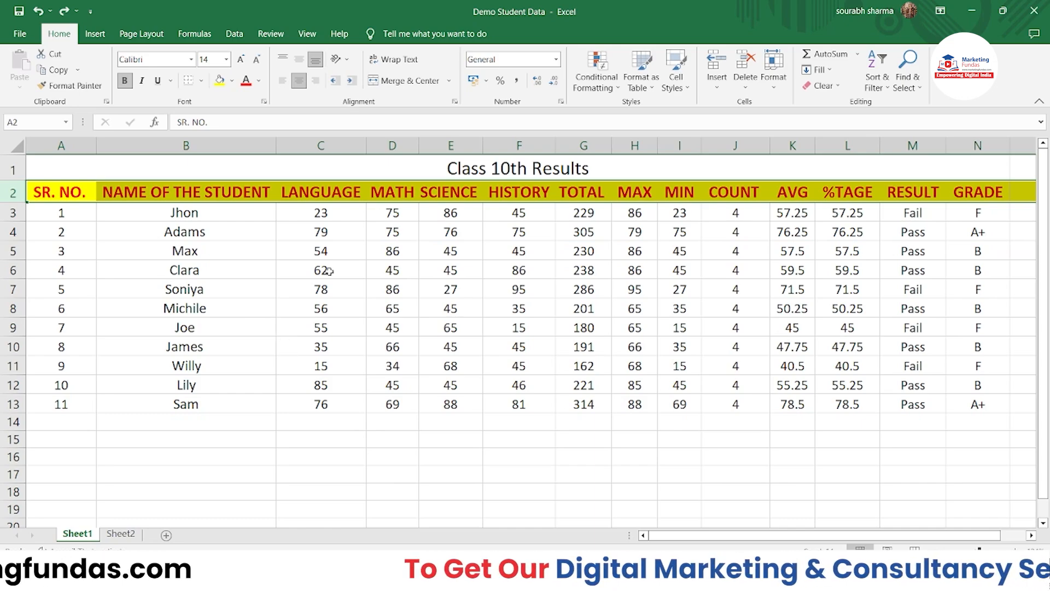
pyautogui.click(450, 474)
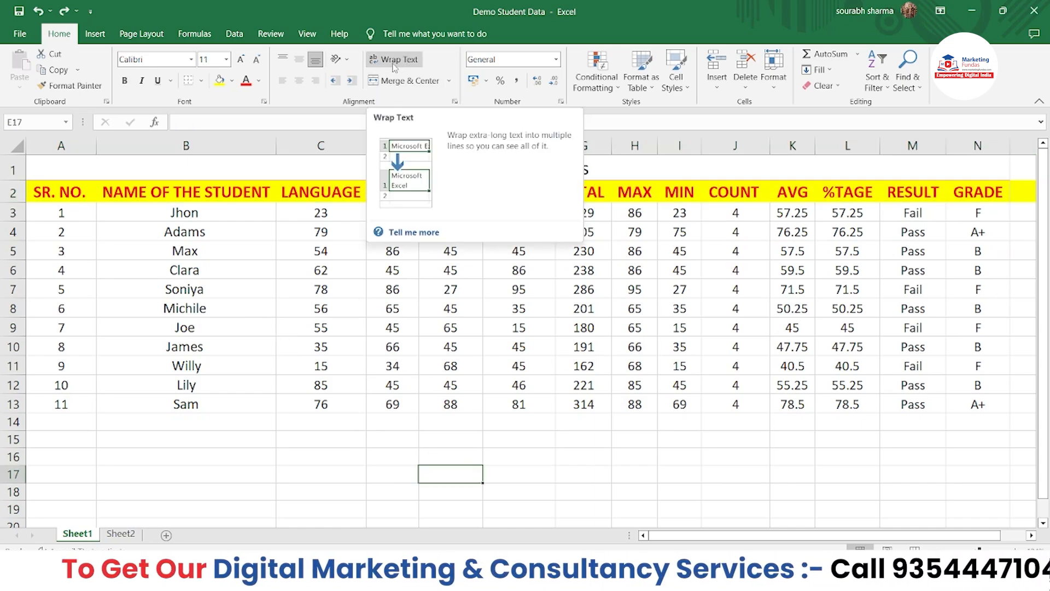
# - Narrow column B until it is too small for its heading NAME OF THE STUDENT
pyautogui.doubleClick(270, 193)
pyautogui.doubleClick(277, 145)
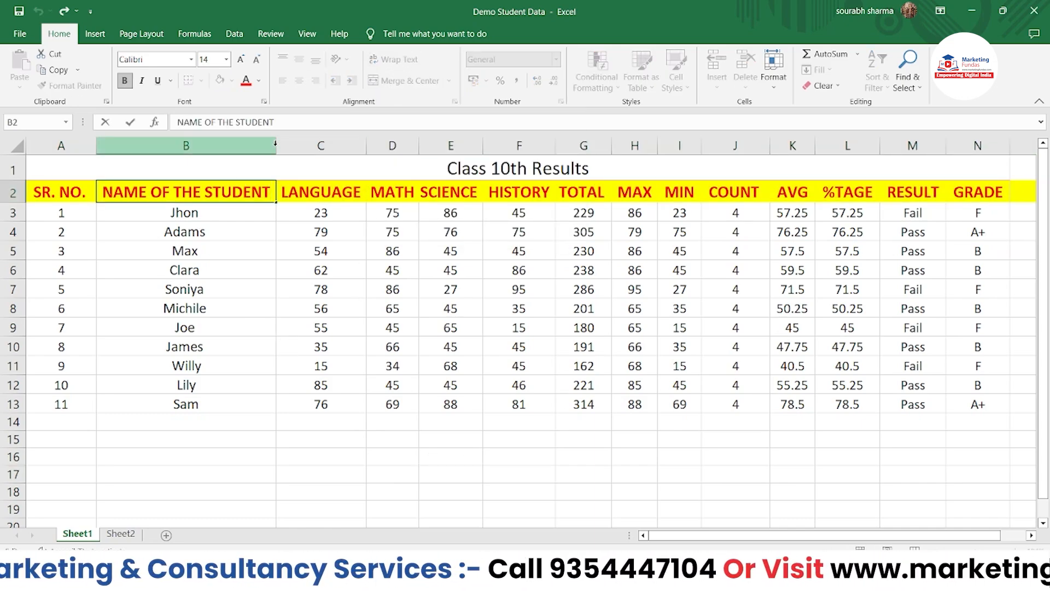
pyautogui.click(264, 146)
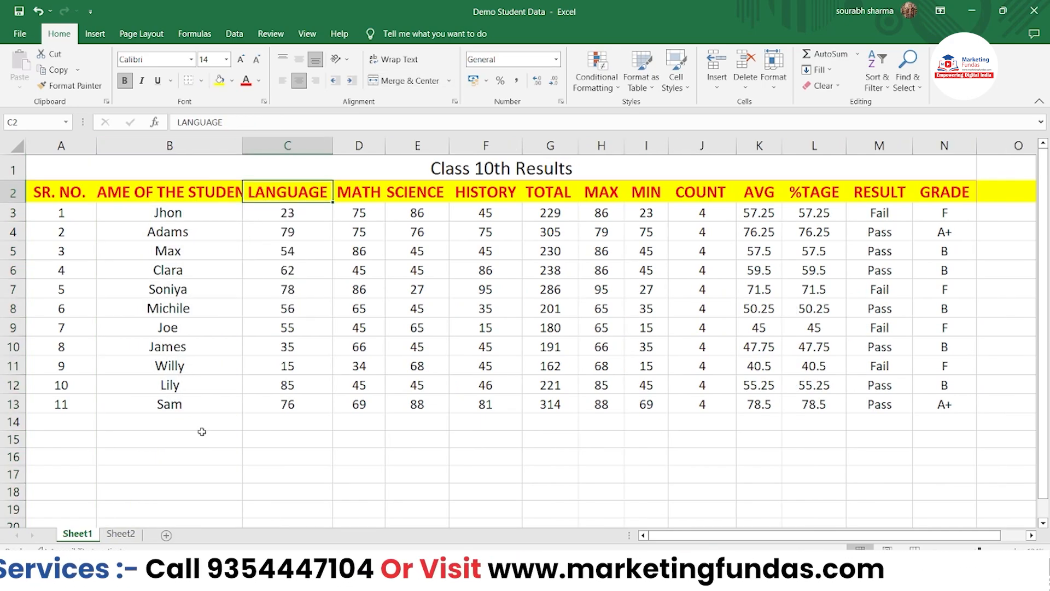
pyautogui.click(202, 432)
pyautogui.moveTo(241, 145); pyautogui.dragTo(194, 147)
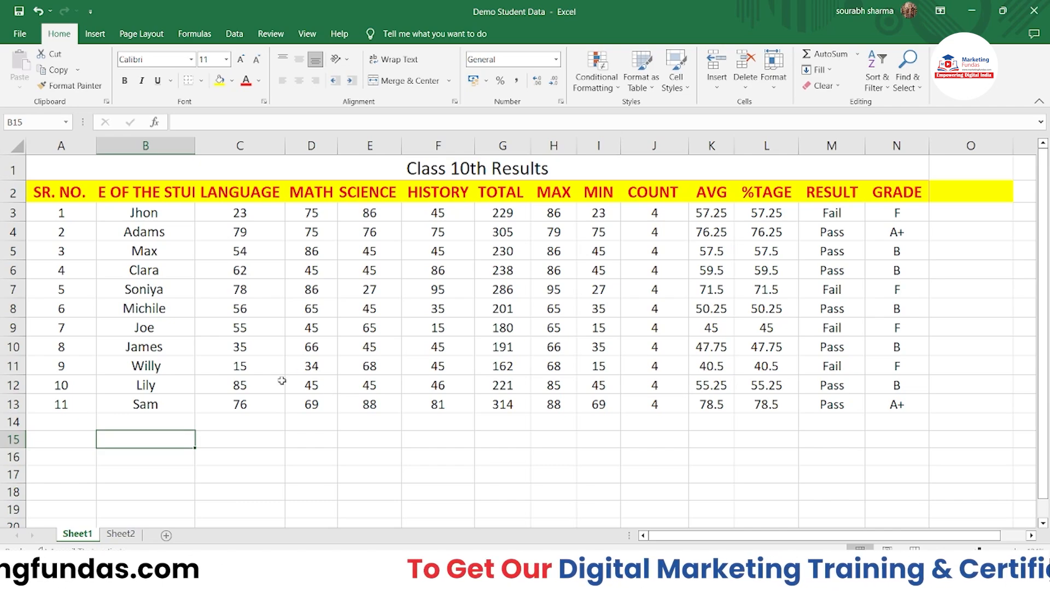
# - Wrap the text of the heading NAME OF THE STUDENT in cell B2
pyautogui.doubleClick(142, 192)
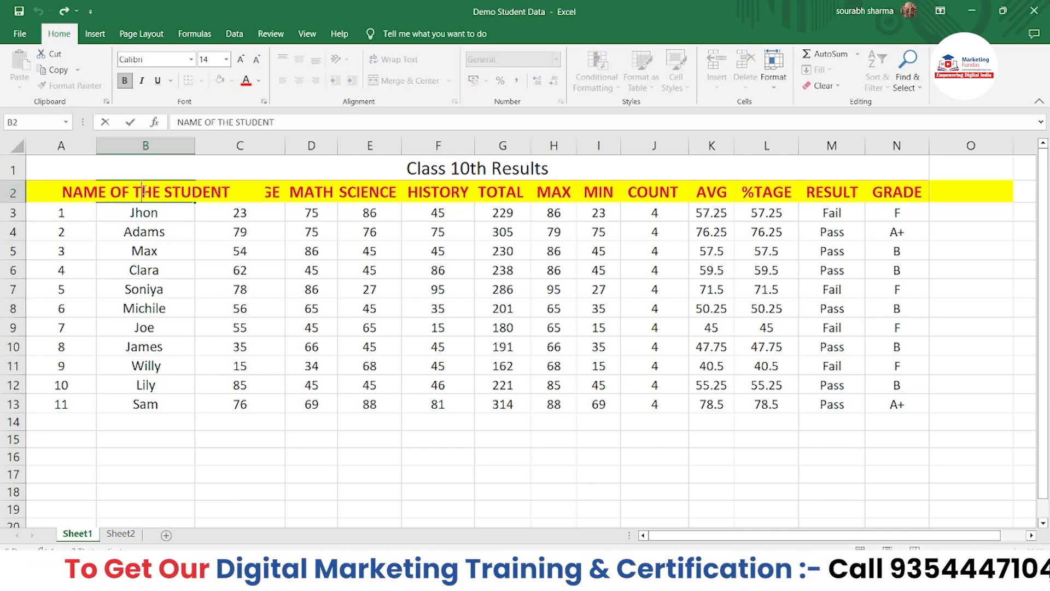
pyautogui.click(132, 232)
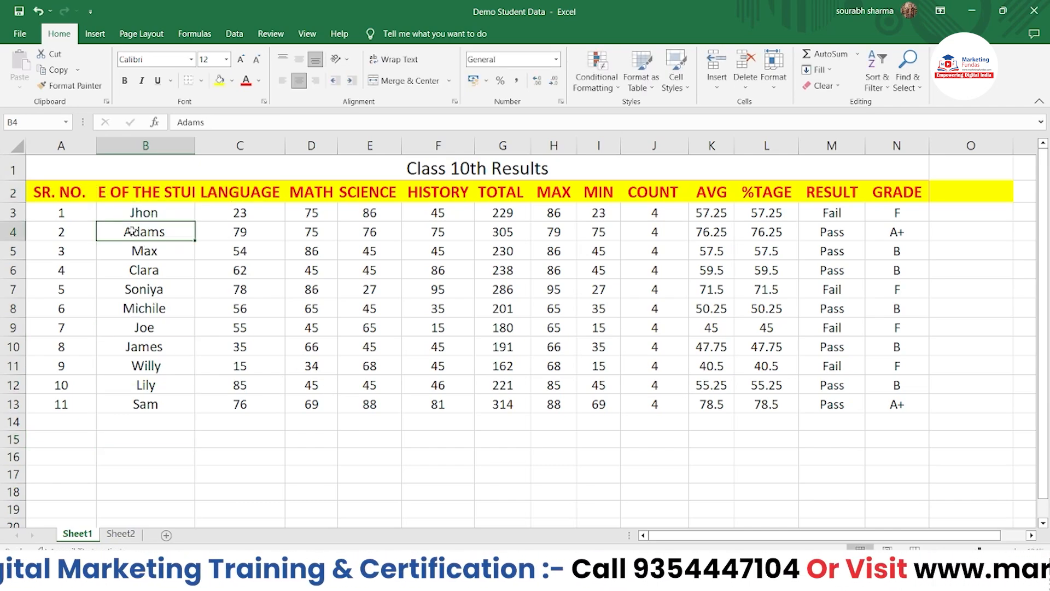
pyautogui.click(141, 195)
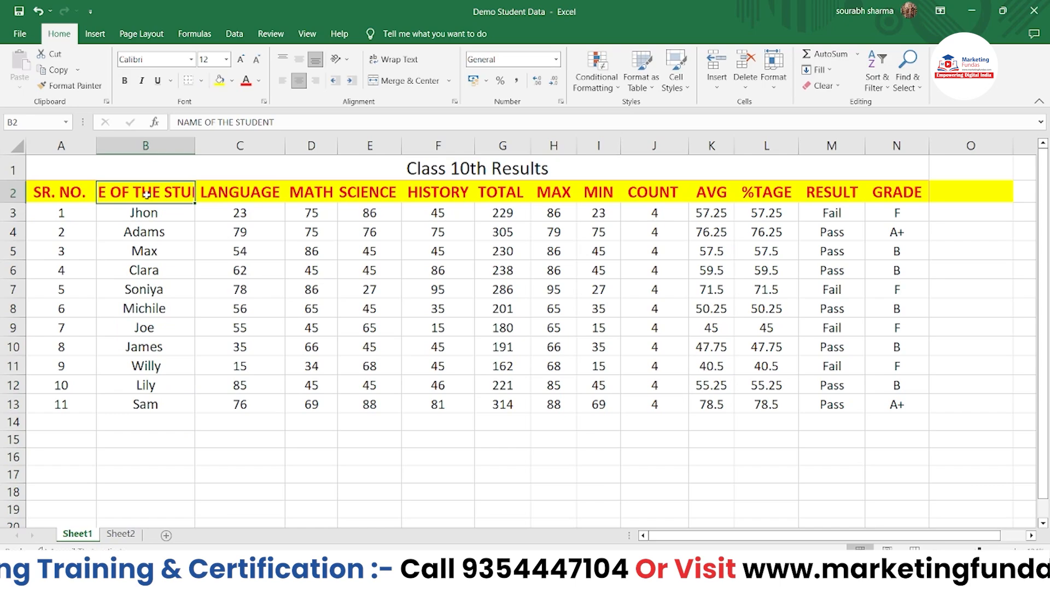
pyautogui.click(373, 65)
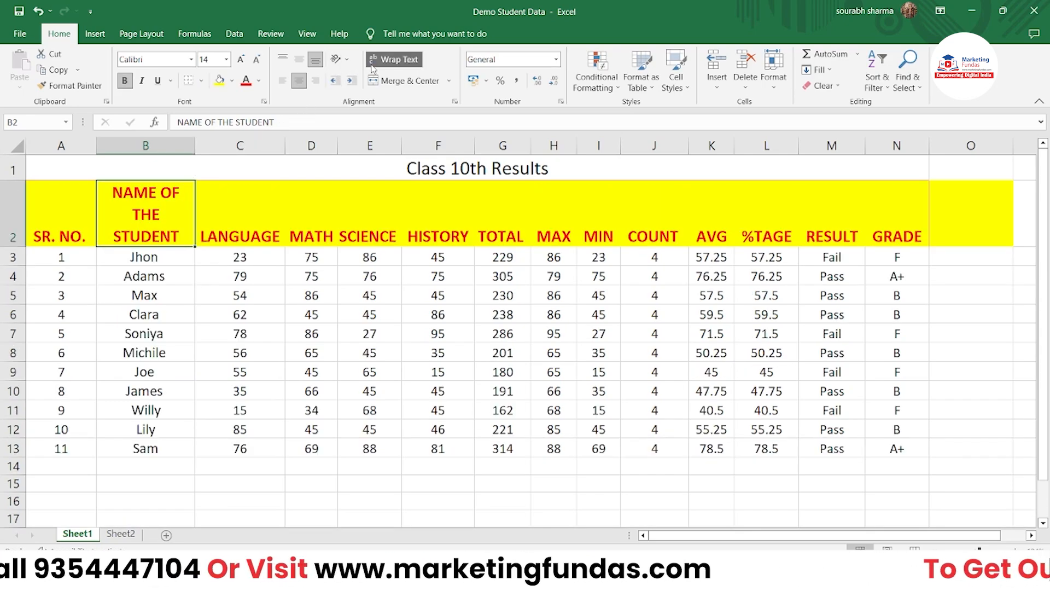
# - Extend the wrapped heading in cell B2 to read NAME OF THE STUDENT - Address
pyautogui.doubleClick(183, 236)
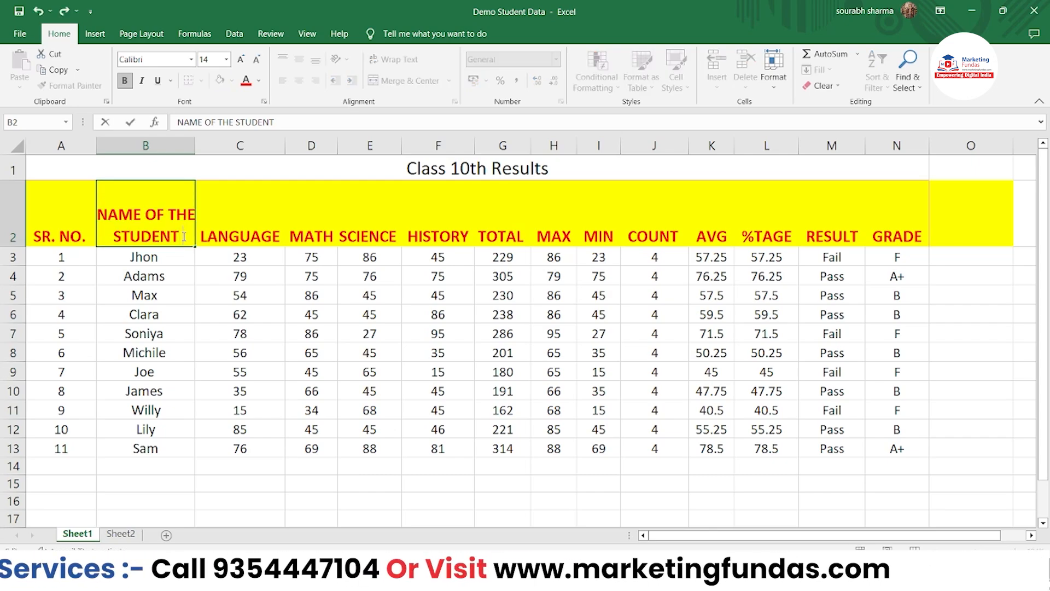
pyautogui.write('-')
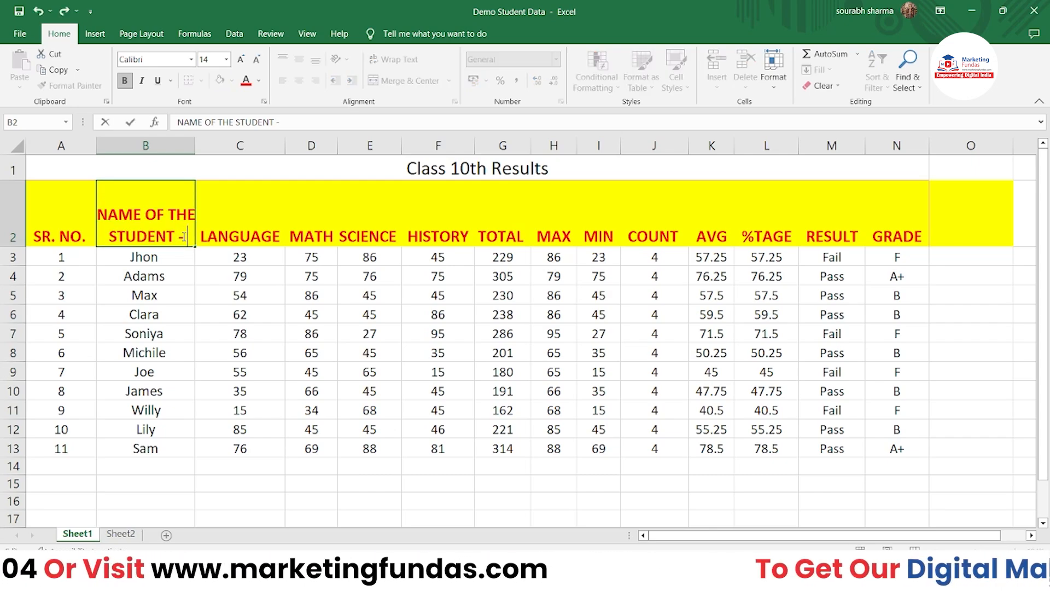
pyautogui.write(' there')
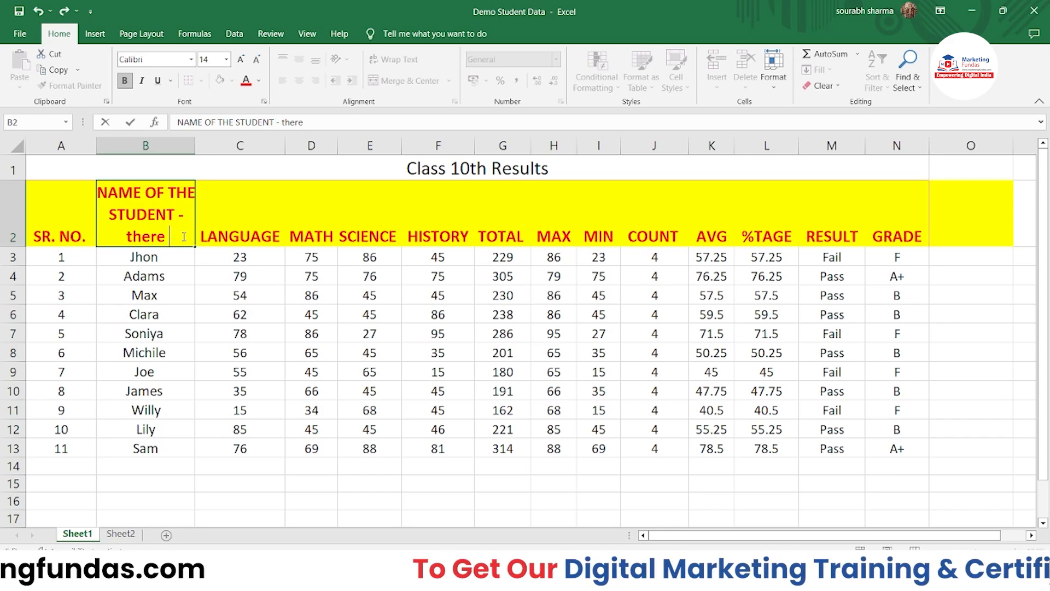
pyautogui.press('BackSpace')
pyautogui.press('BackSpace')
pyautogui.press('BackSpace')
pyautogui.press('BackSpace')
pyautogui.press('BackSpace')
pyautogui.write('Address')
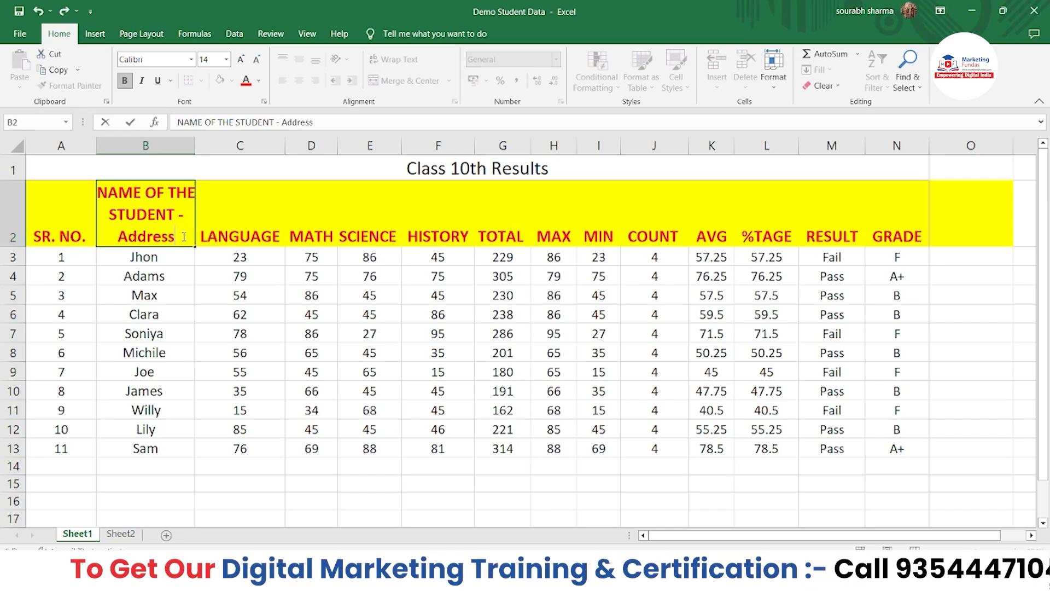
# - Remove the added "- Address" text from the heading in cell B2
pyautogui.press('BackSpace')
pyautogui.press('BackSpace')
pyautogui.press('BackSpace')
pyautogui.press('BackSpace')
pyautogui.press('BackSpace')
pyautogui.press('BackSpace')
pyautogui.press('BackSpace')
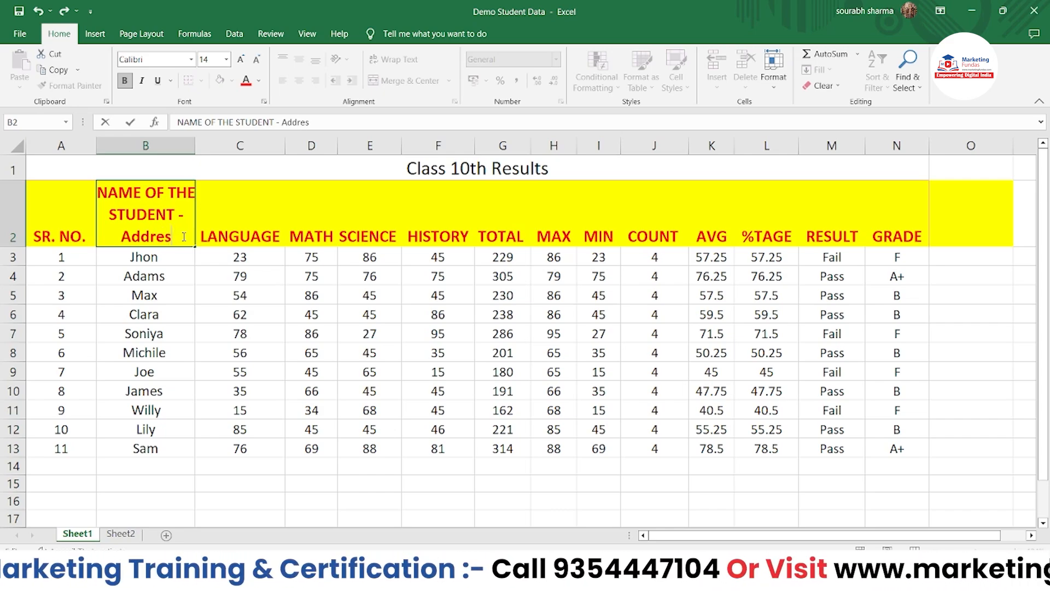
pyautogui.press('BackSpace')
pyautogui.press('BackSpace')
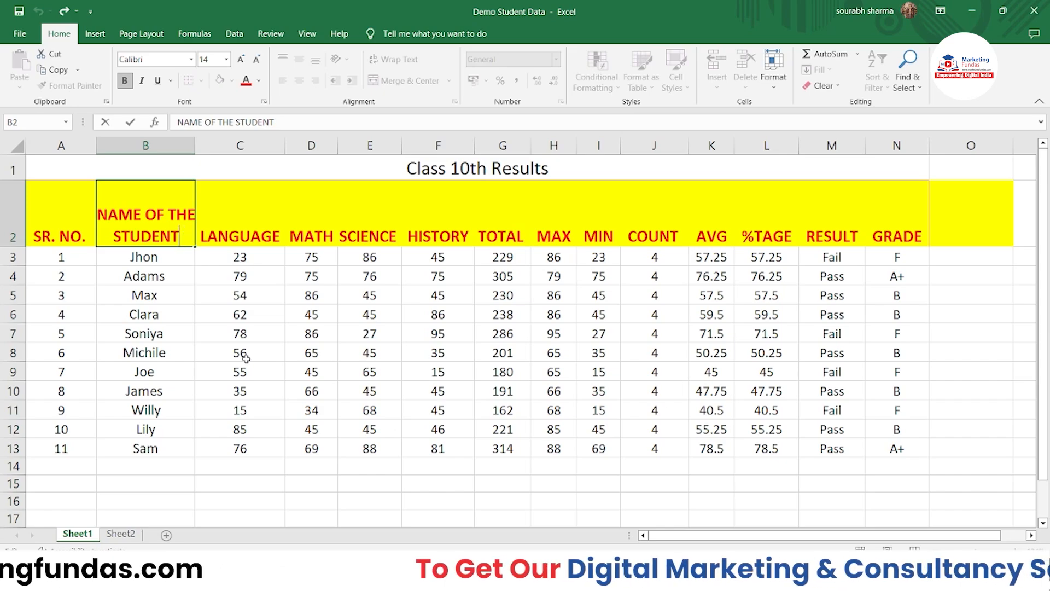
pyautogui.click(256, 498)
# - Undo the heading edit, text wrapping and narrowing of column B, and deselect the heading cell
pyautogui.hotkey('ctrl', 'z')
pyautogui.hotkey('ctrl', 'z')
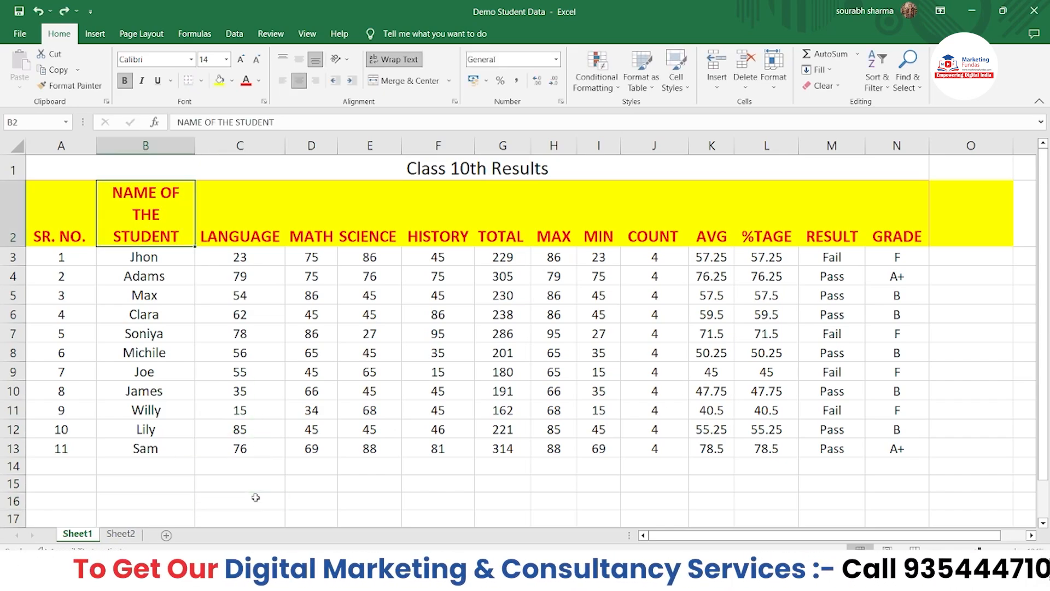
pyautogui.hotkey('ctrl', 'z')
pyautogui.hotkey('ctrl', 'z')
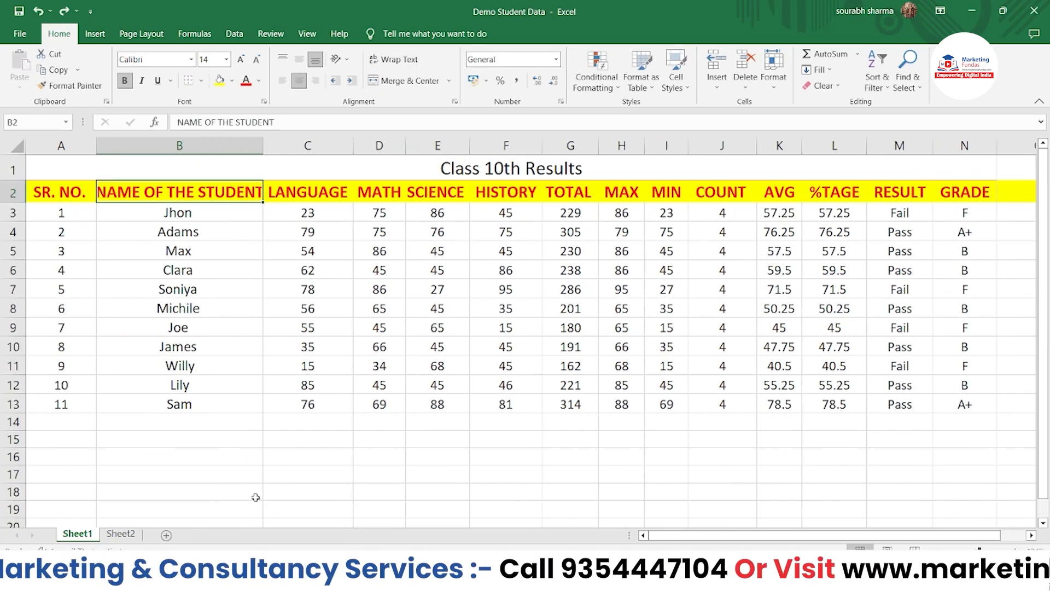
pyautogui.hotkey('ctrl', 'z')
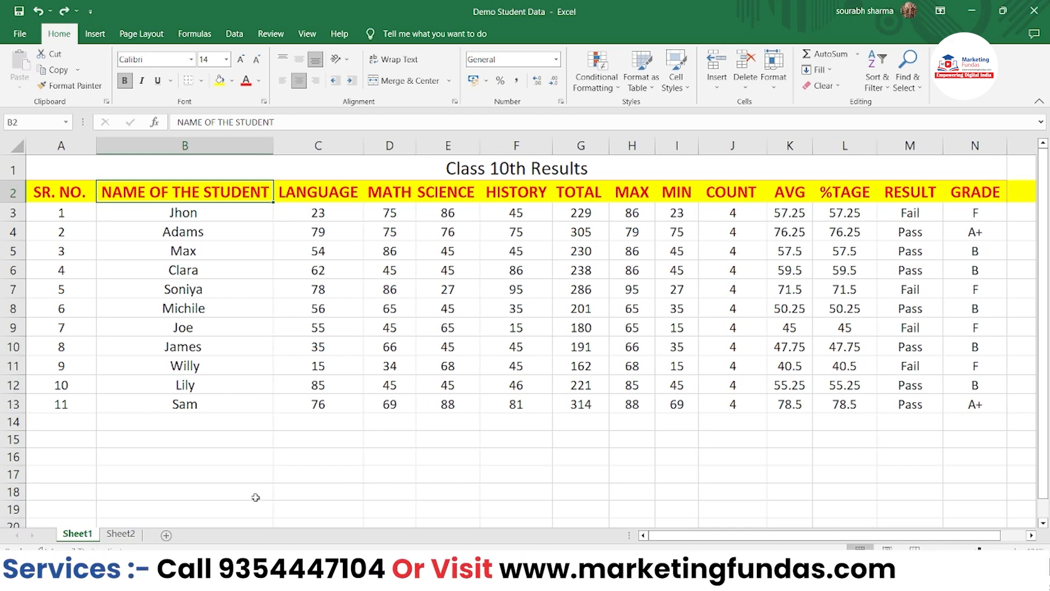
pyautogui.click(317, 456)
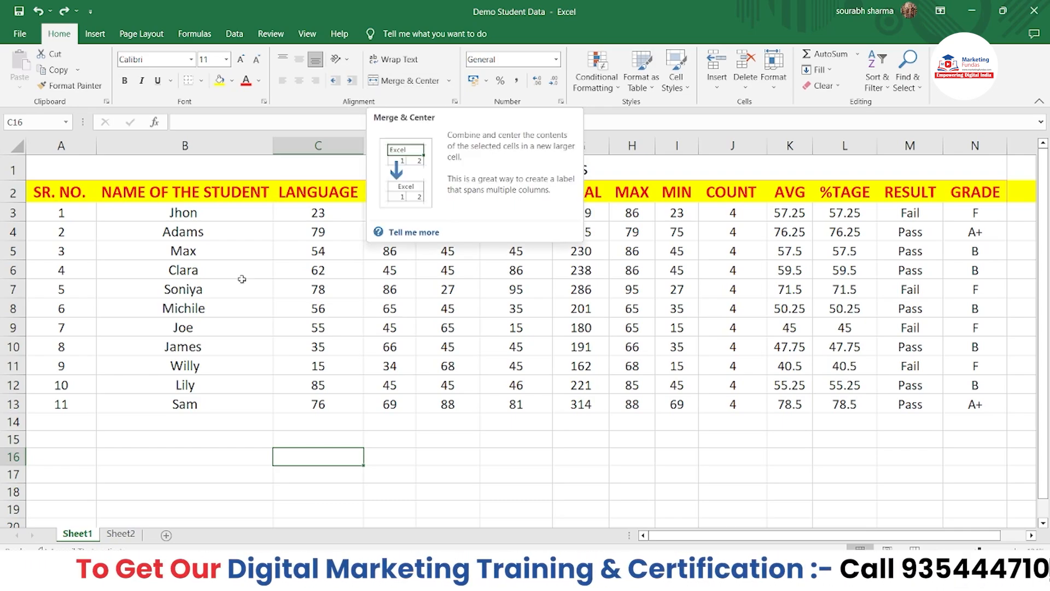
# - Enter the text Marketing in cell B17 below the results table
pyautogui.click(159, 476)
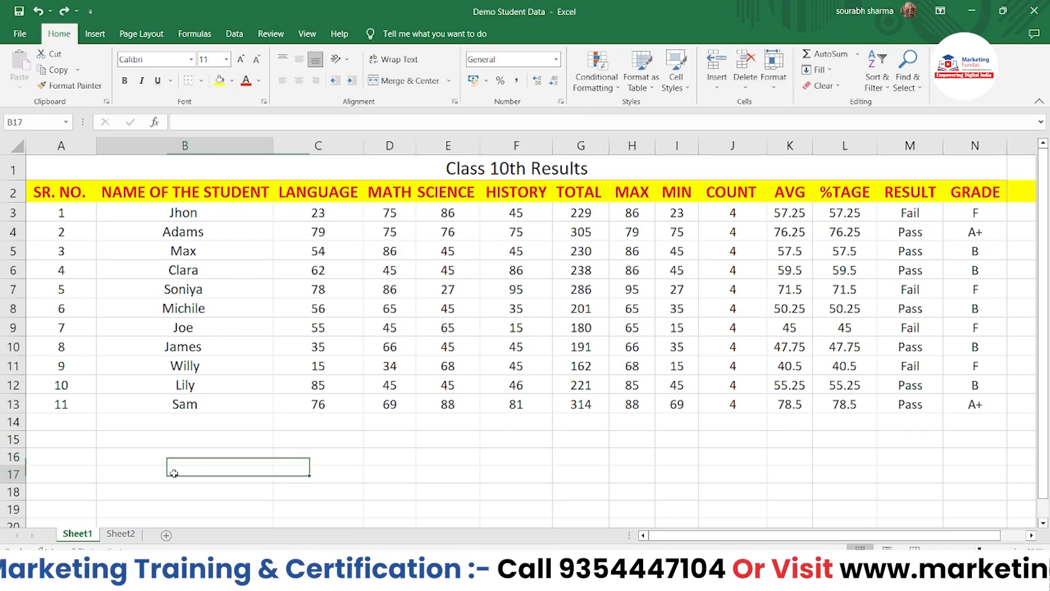
pyautogui.write('Sour')
pyautogui.press('BackSpace')
pyautogui.press('BackSpace')
pyautogui.press('BackSpace')
pyautogui.press('BackSpace')
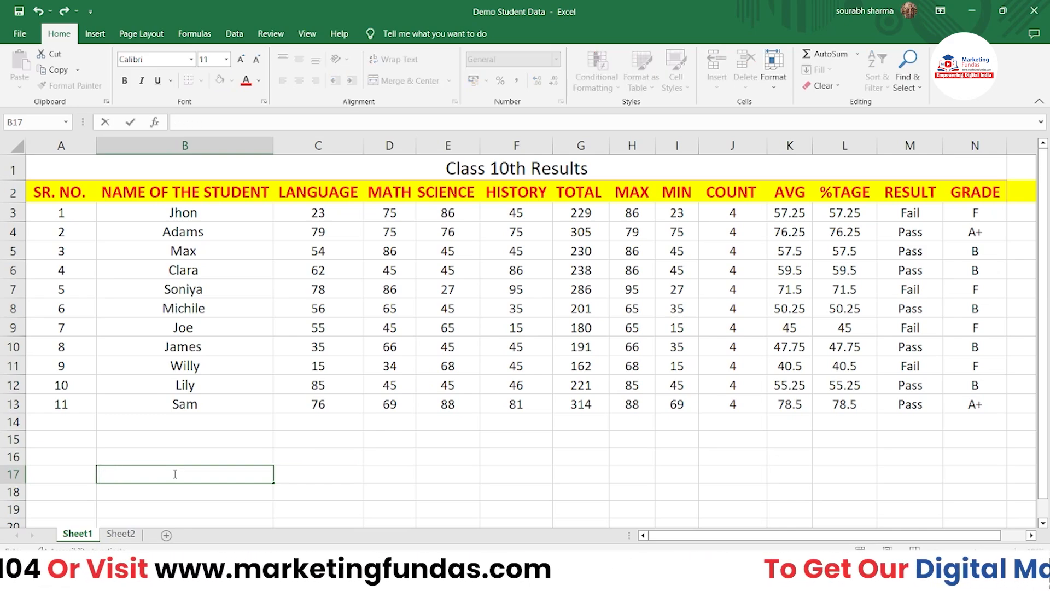
pyautogui.write('Marketing')
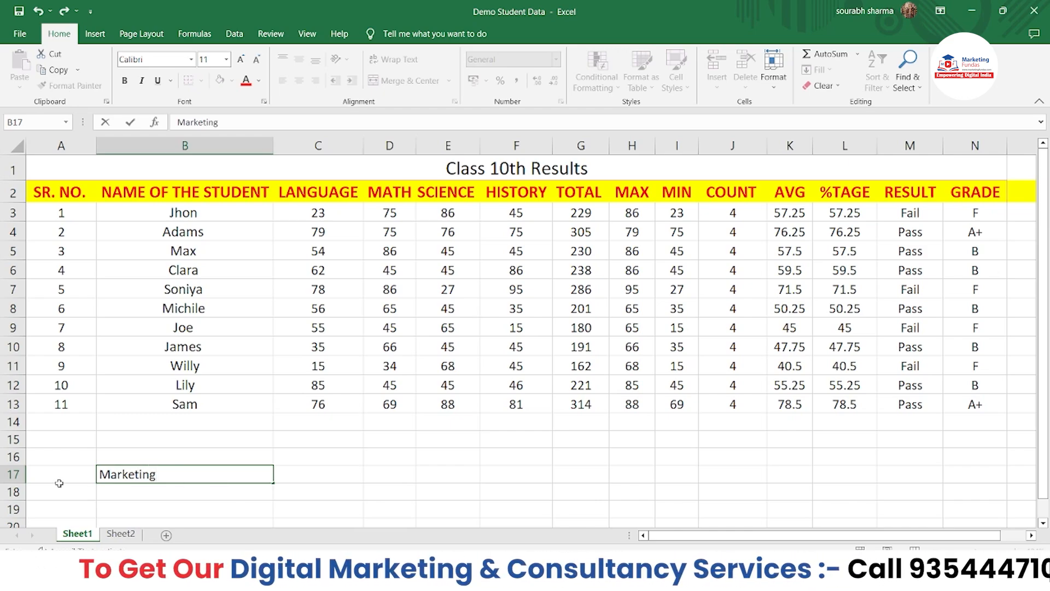
# - Merge and center cells A17 to F17 around the text Marketing
pyautogui.moveTo(59, 480); pyautogui.dragTo(491, 475)
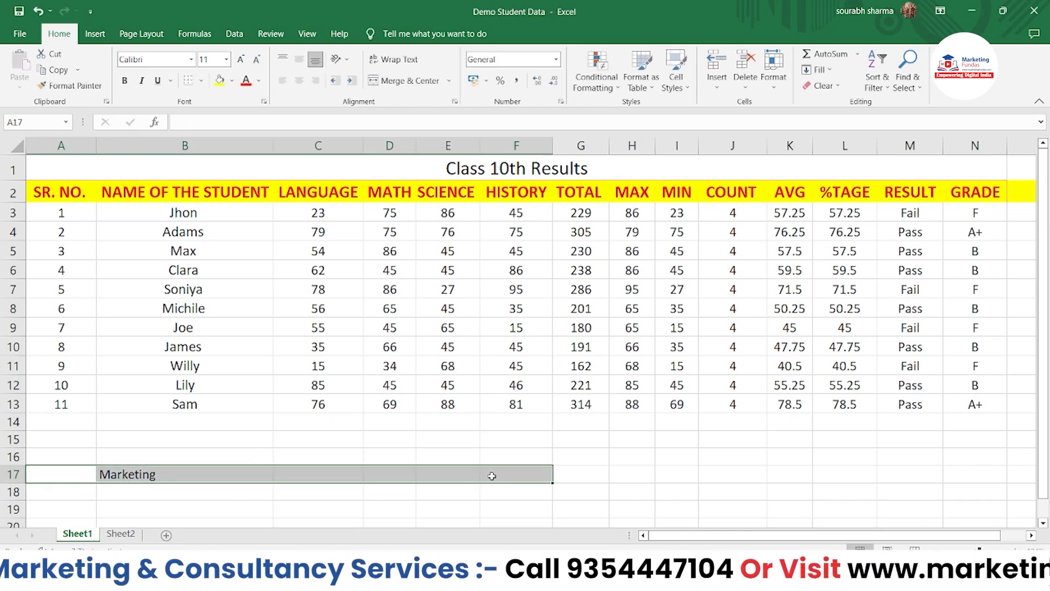
pyautogui.click(411, 82)
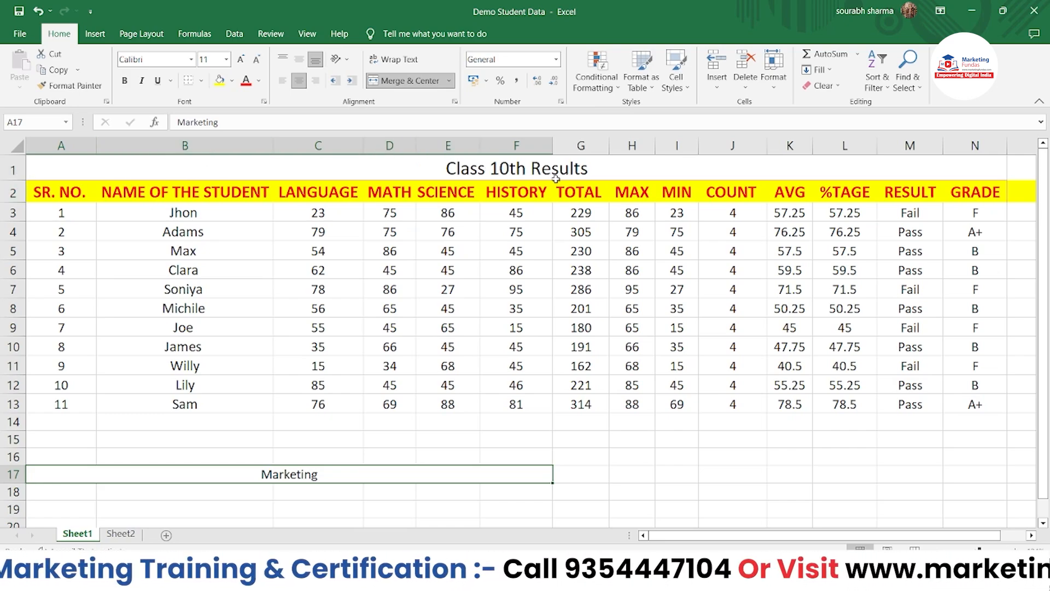
pyautogui.click(268, 440)
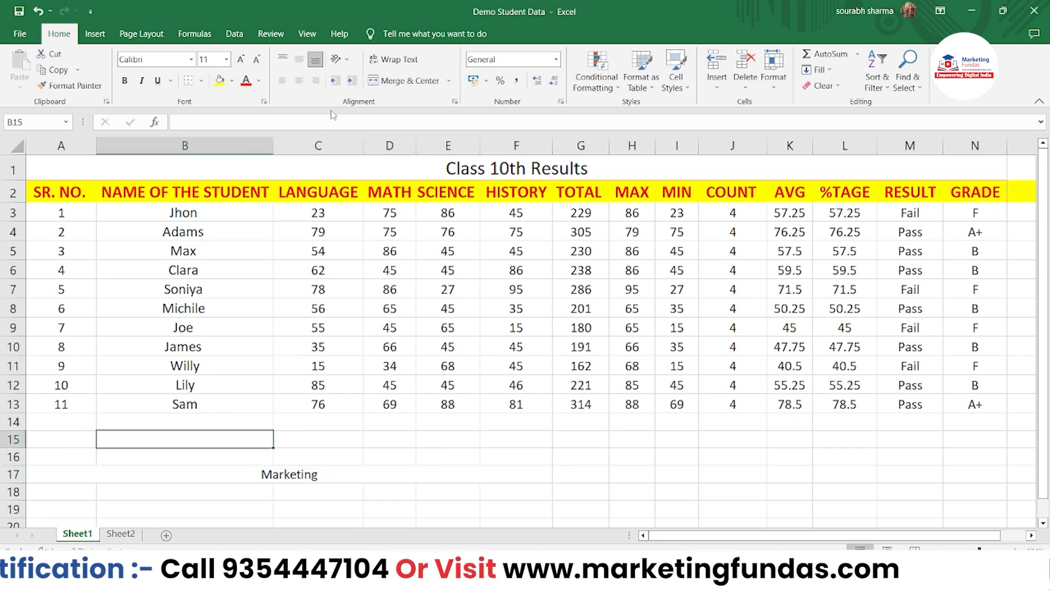
# - View the Merge & Center options, and undo the merge and the Marketing entry in row 17
pyautogui.click(448, 80)
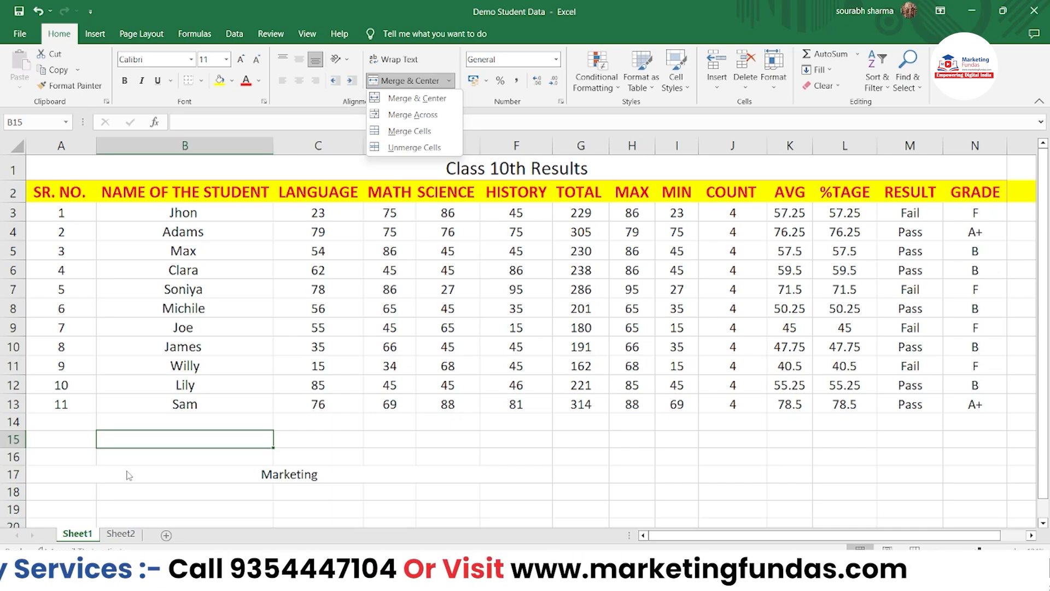
pyautogui.click(149, 466)
pyautogui.hotkey('ctrl', 'z')
pyautogui.hotkey('ctrl', 'z')
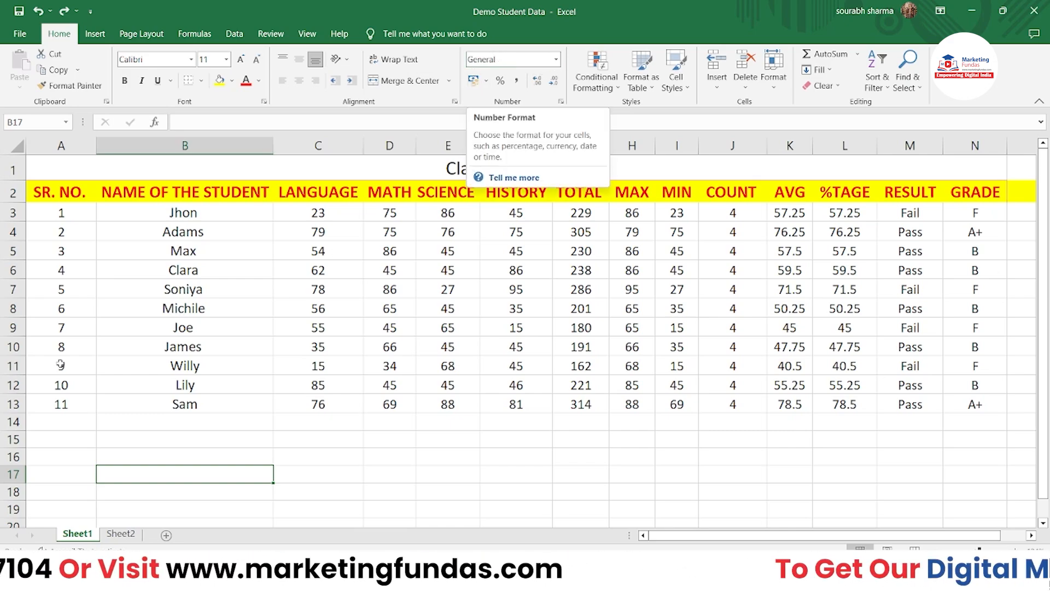
# - Enter the date 11/03/2023 in cell B15 and reselect the cell
pyautogui.click(158, 438)
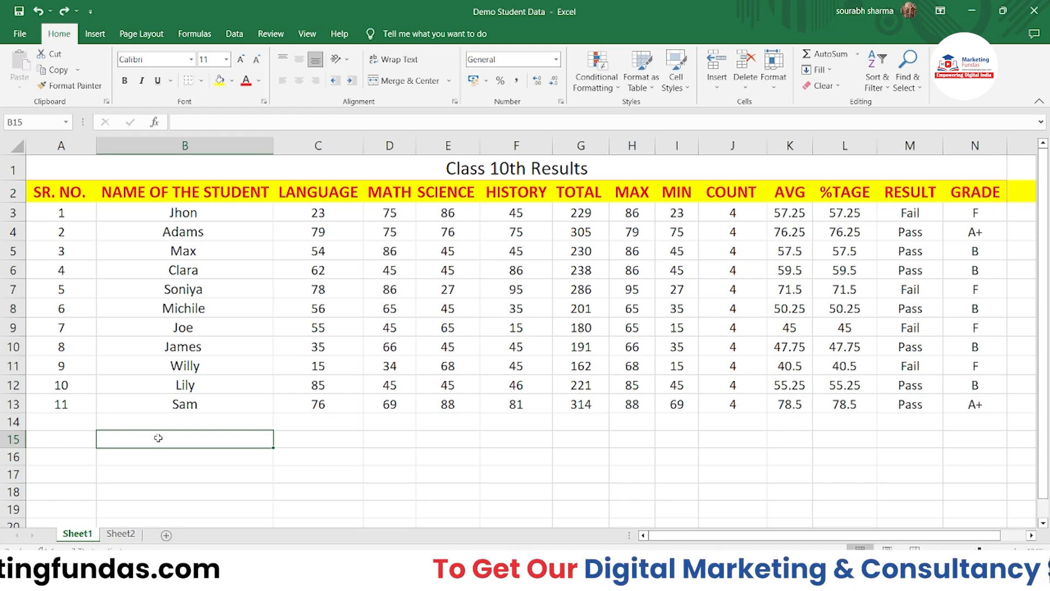
pyautogui.write('11')
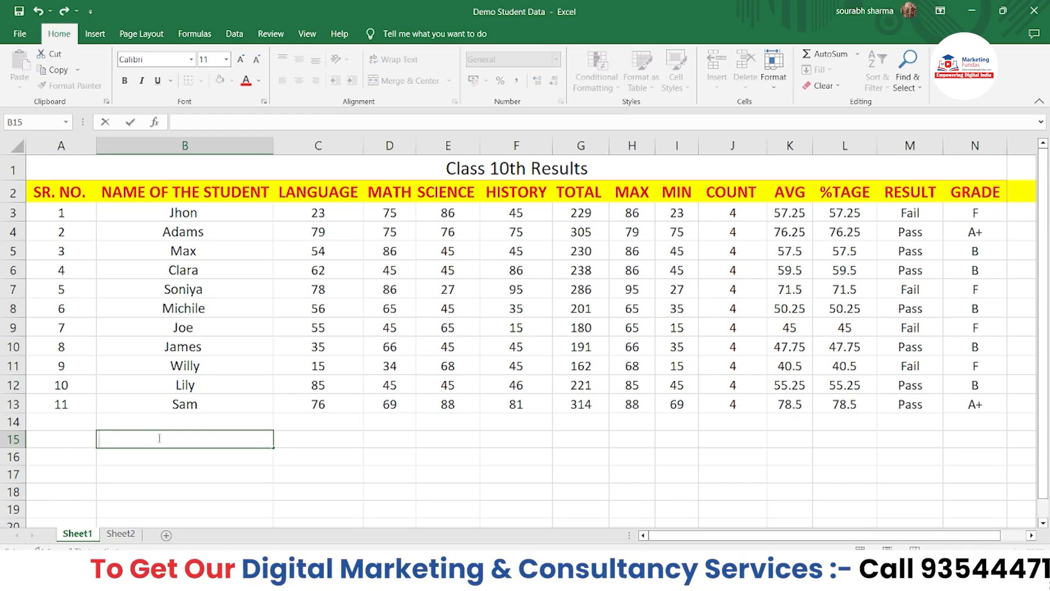
pyautogui.write('/03')
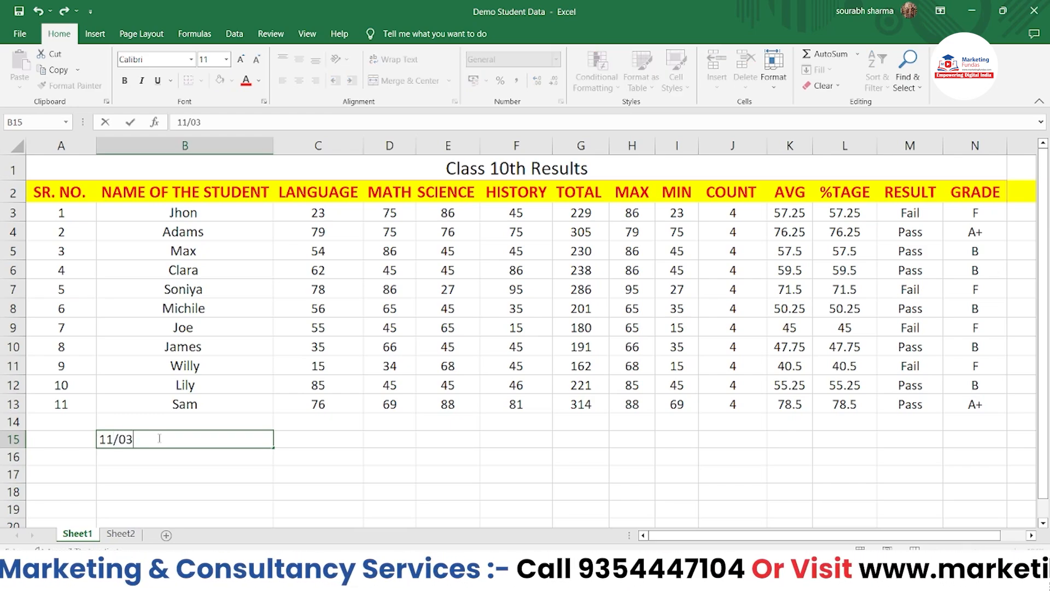
pyautogui.write('/2023')
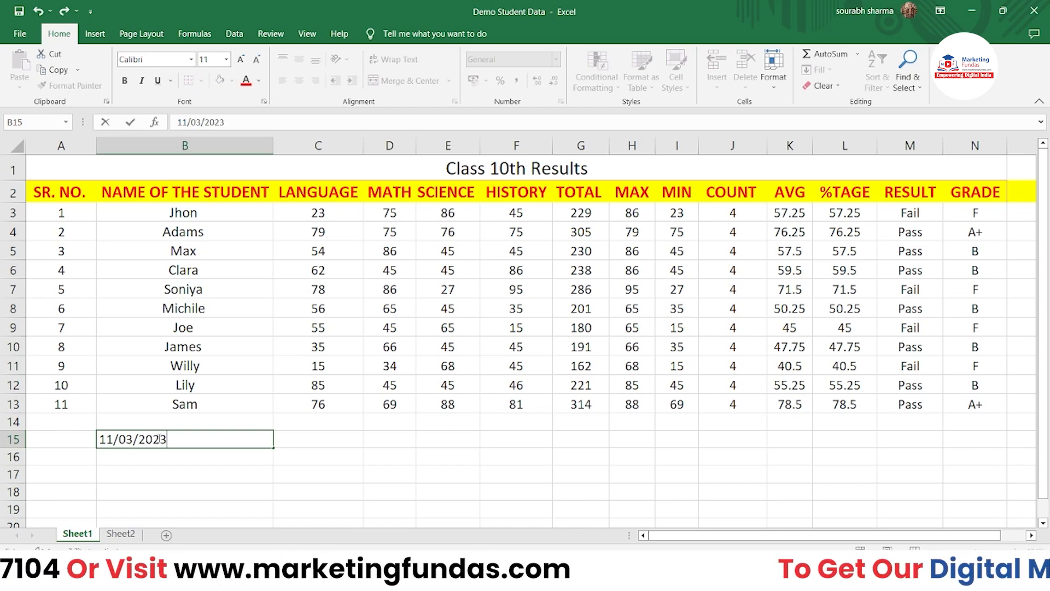
pyautogui.press('Return')
pyautogui.click(158, 438)
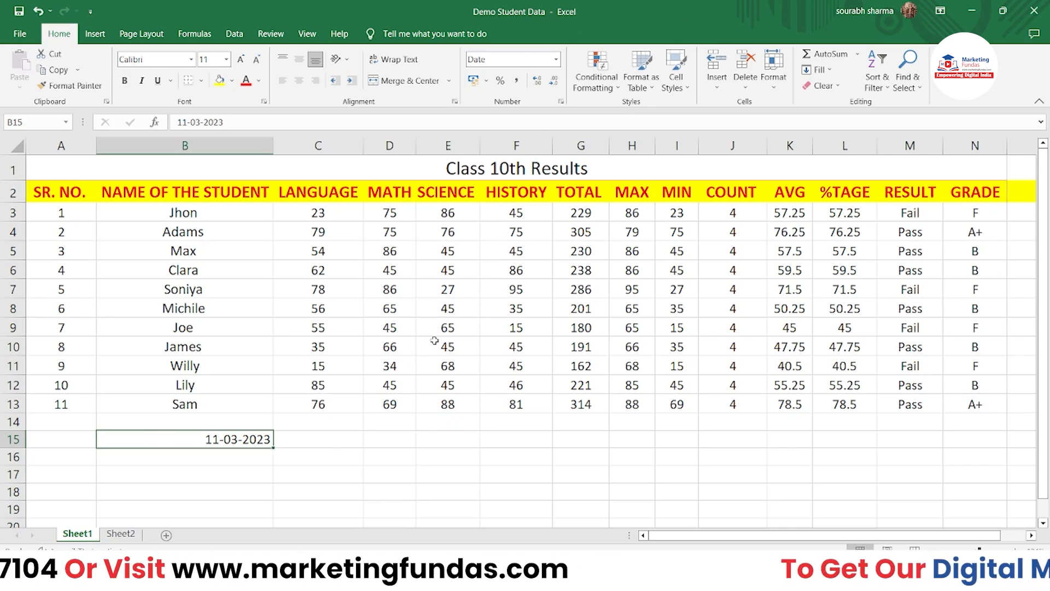
# - Replace the date in cell B15 with the number 454544
pyautogui.doubleClick(265, 442)
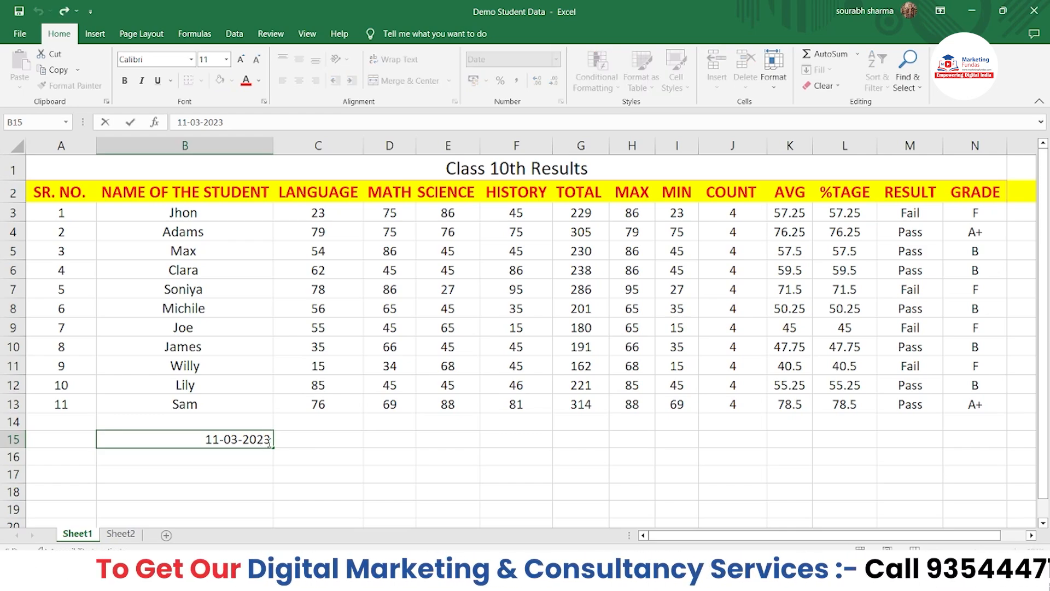
pyautogui.press('BackSpace')
pyautogui.press('BackSpace')
pyautogui.press('BackSpace')
pyautogui.press('BackSpace')
pyautogui.press('BackSpace')
pyautogui.press('BackSpace')
pyautogui.press('BackSpace')
pyautogui.press('BackSpace')
pyautogui.press('BackSpace')
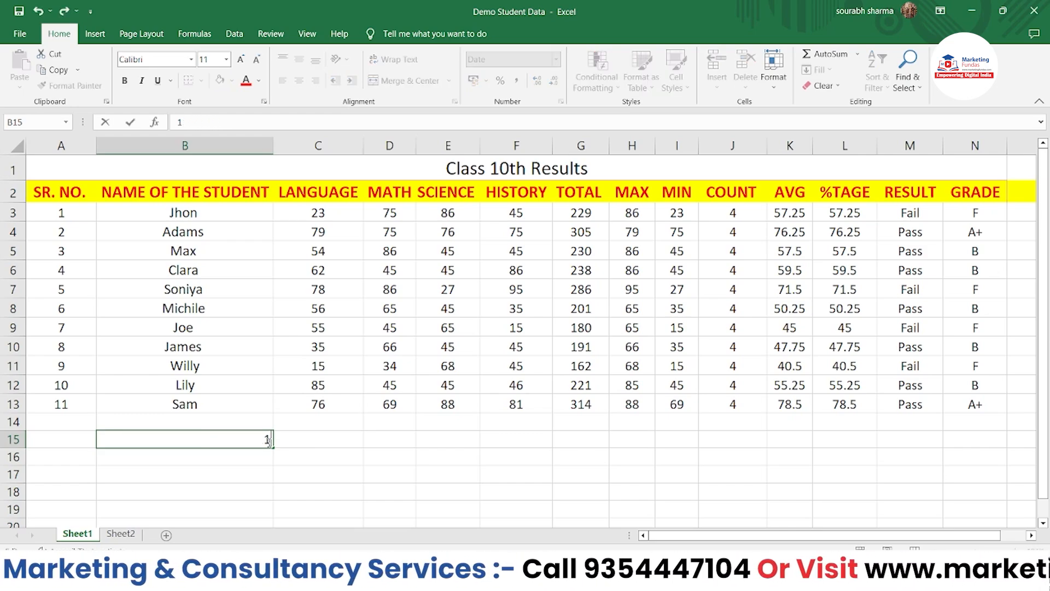
pyautogui.write('454544')
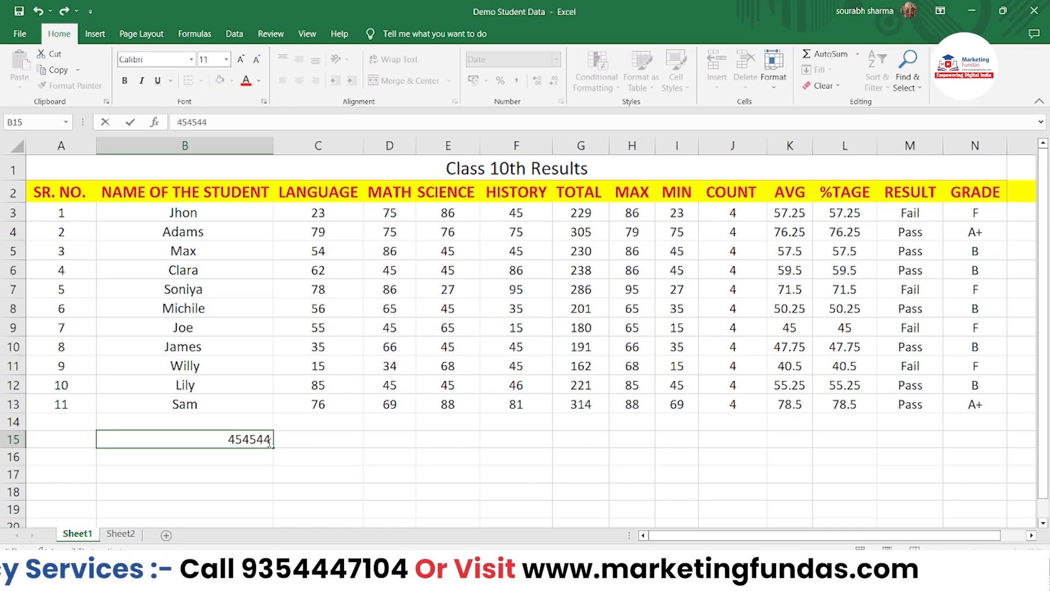
pyautogui.press('Return')
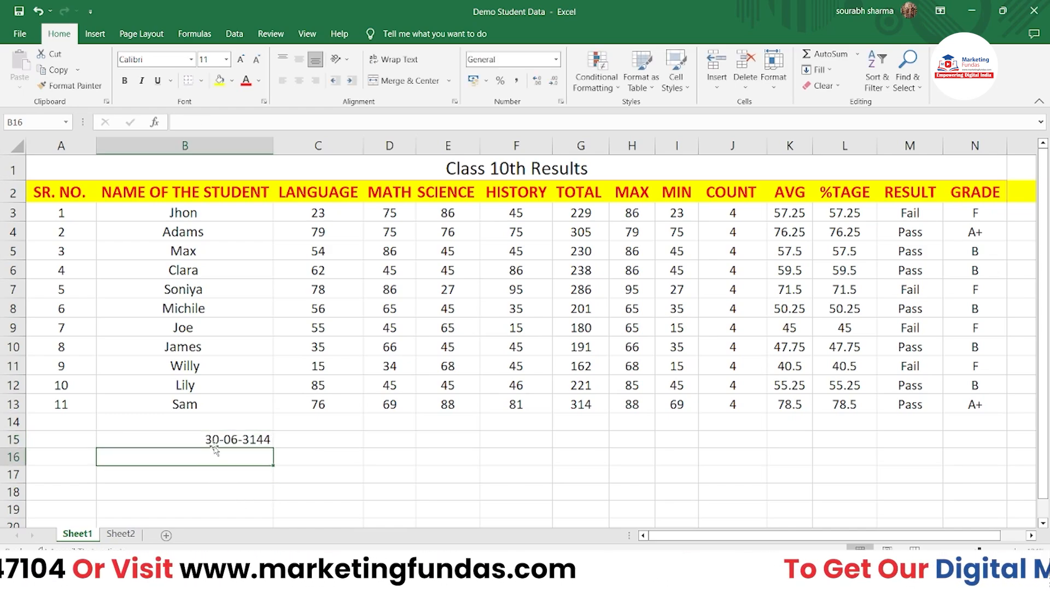
# - Inspect the content of cell B15 and view the number formats available for it
pyautogui.doubleClick(240, 439)
pyautogui.doubleClick(241, 440)
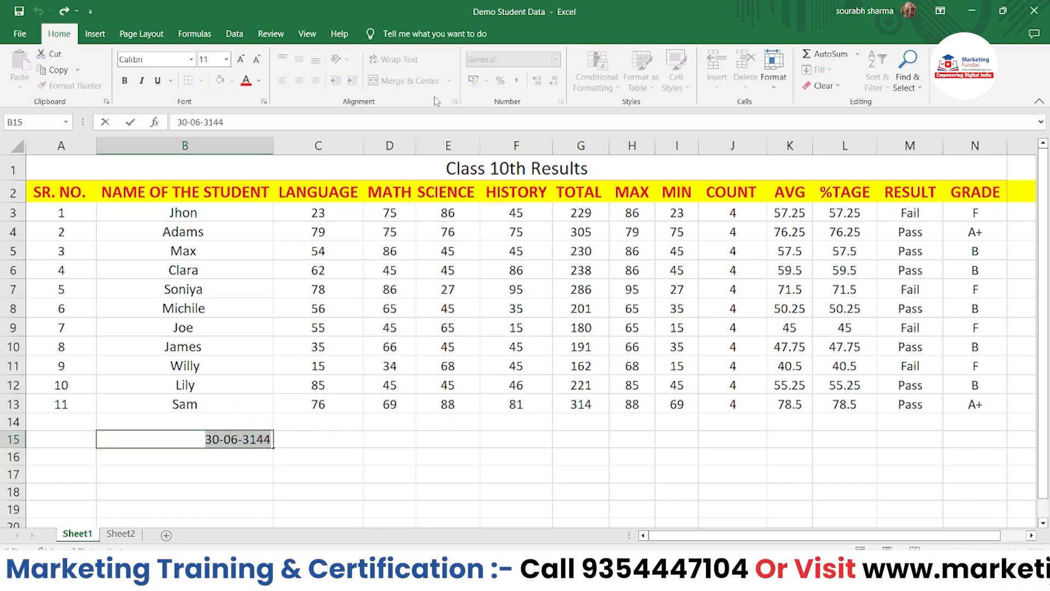
pyautogui.click(262, 513)
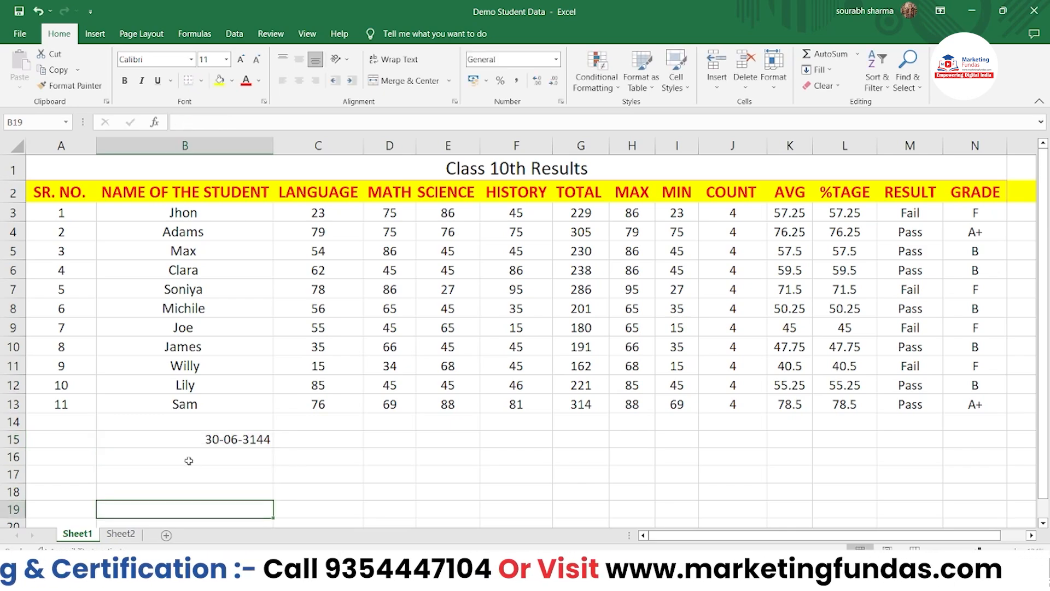
pyautogui.click(145, 434)
pyautogui.click(556, 59)
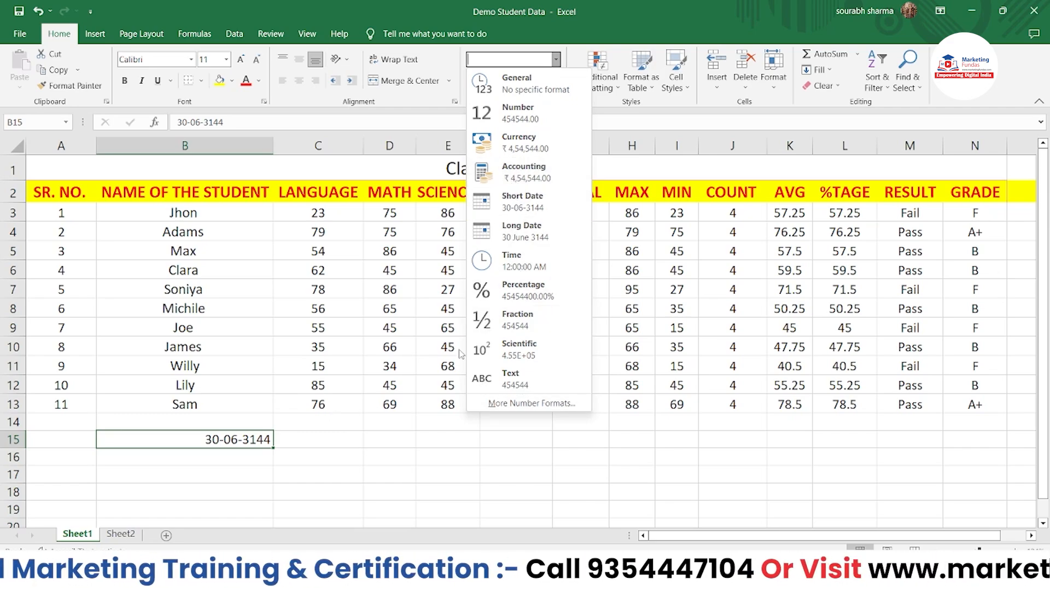
pyautogui.click(350, 437)
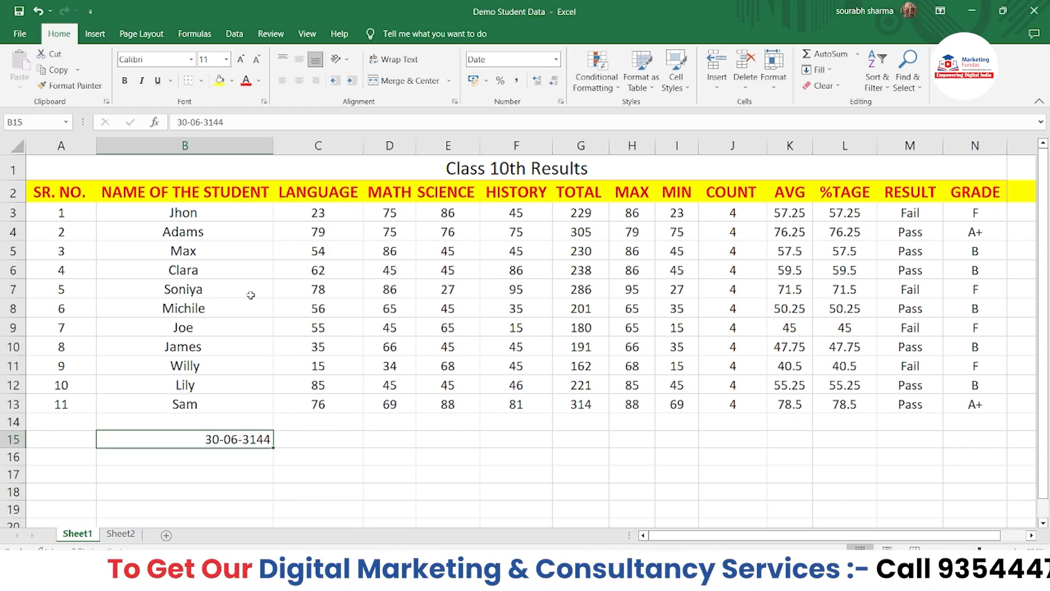
# - Increase the decimals of the average in cell K3 to three decimal places
pyautogui.doubleClick(333, 216)
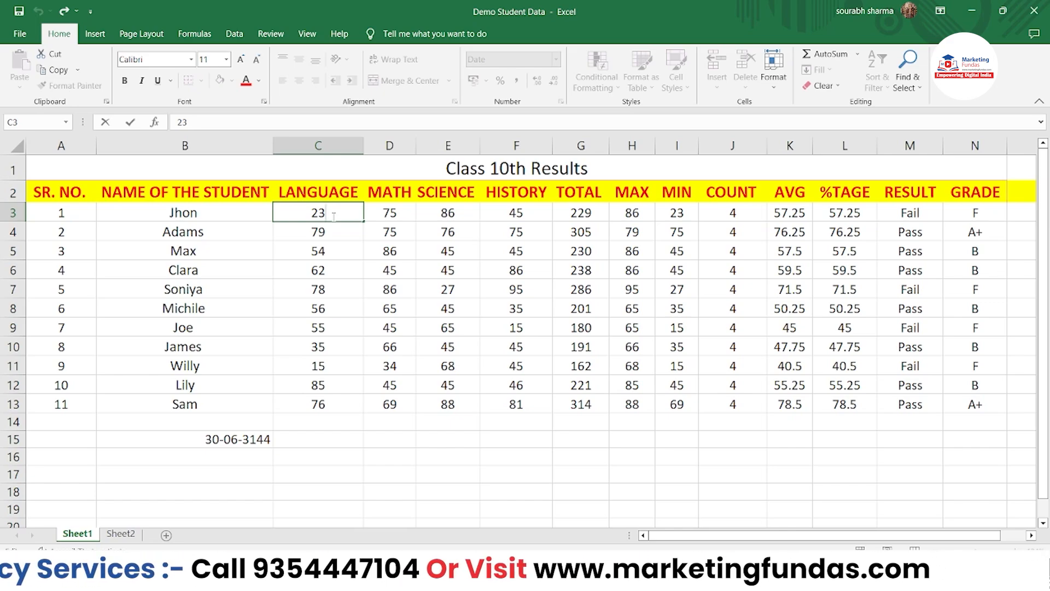
pyautogui.doubleClick(409, 212)
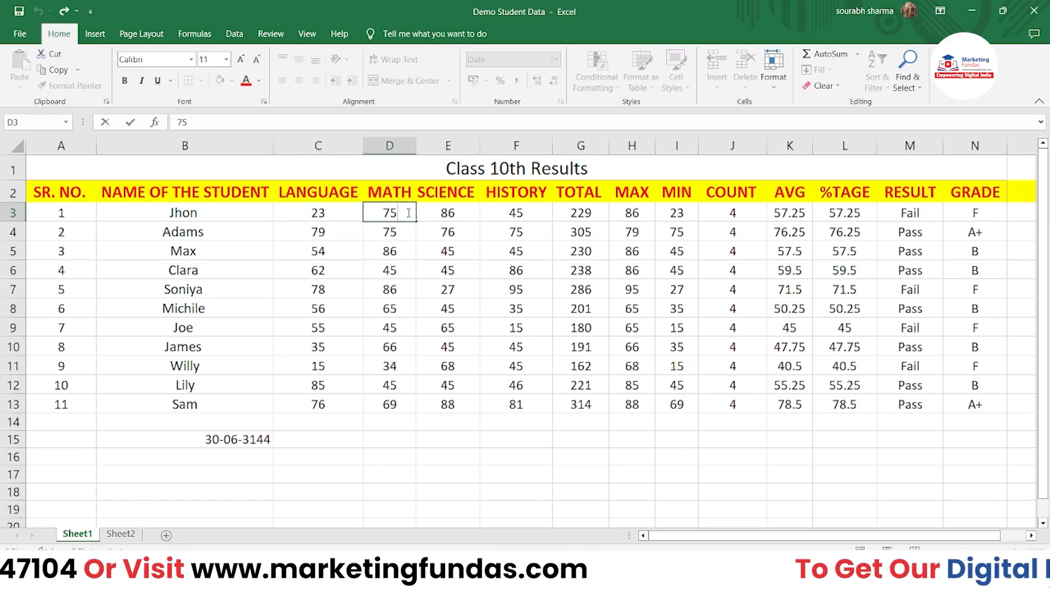
pyautogui.click(780, 209)
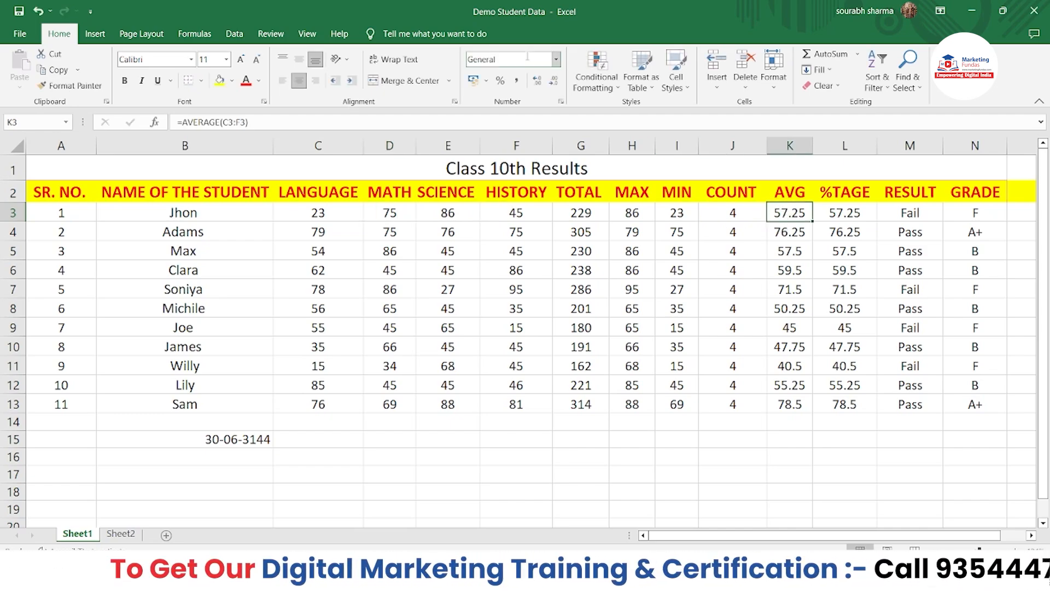
pyautogui.click(537, 82)
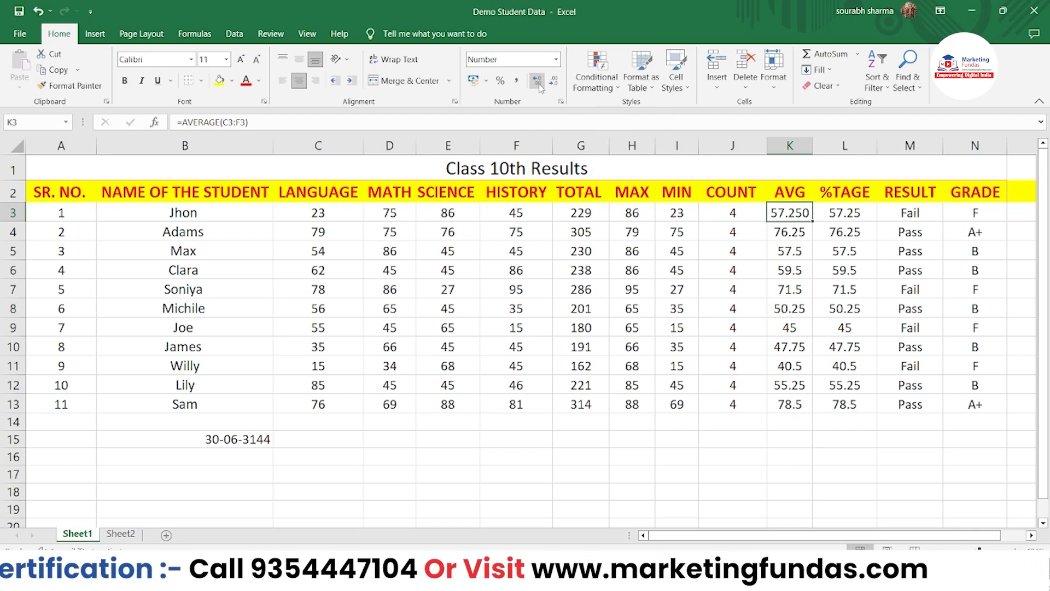
# - Decrease the average in cell K3 to one decimal place and bring it back to two decimal places
pyautogui.click(539, 85)
pyautogui.hotkey('ctrl', 'z')
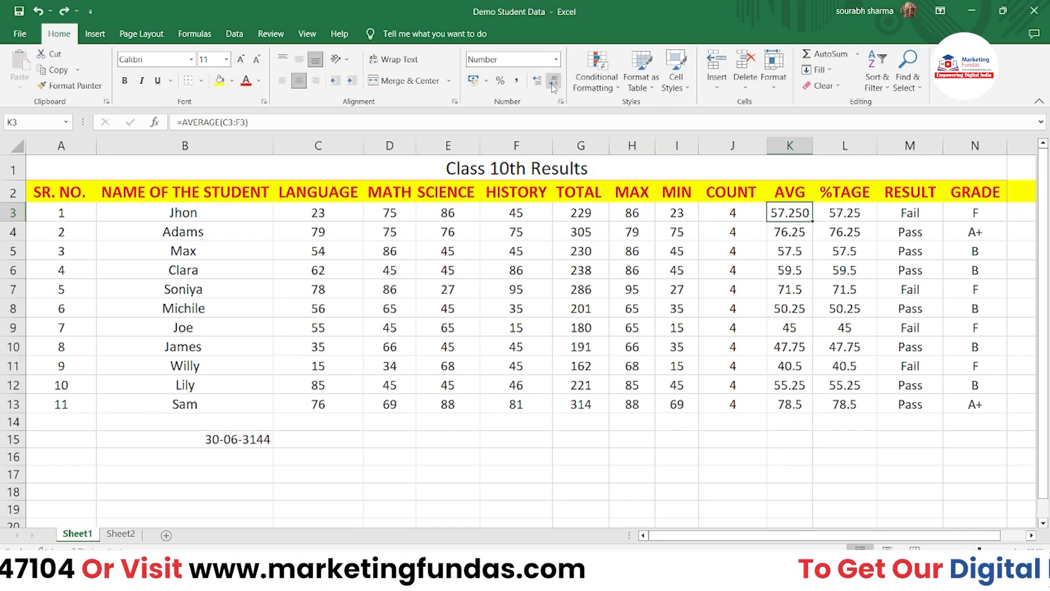
pyautogui.click(553, 85)
pyautogui.click(553, 85)
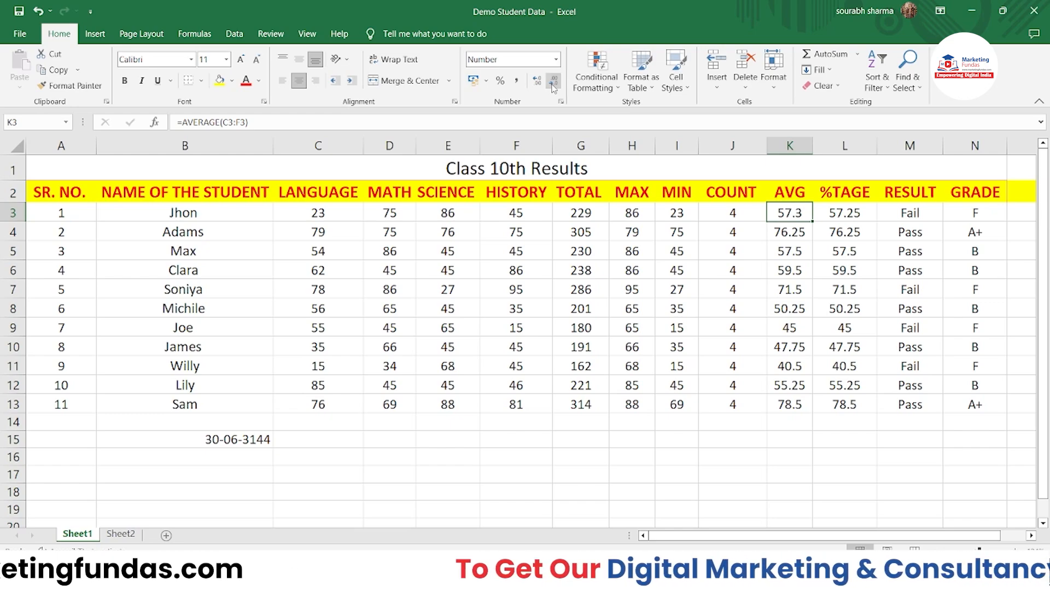
pyautogui.click(538, 84)
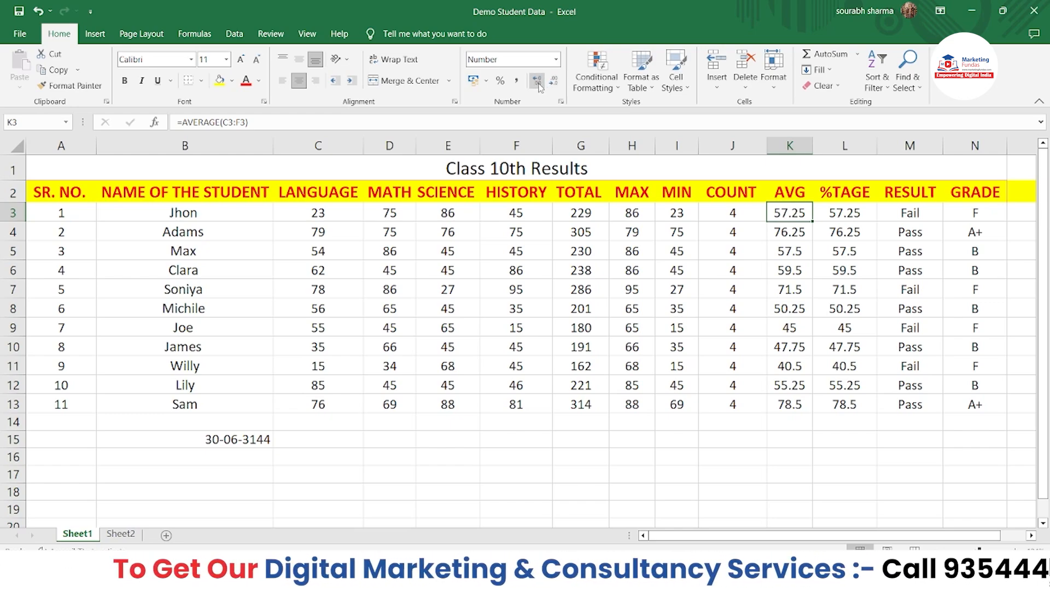
# - Clear the content of cell B15
pyautogui.click(226, 441)
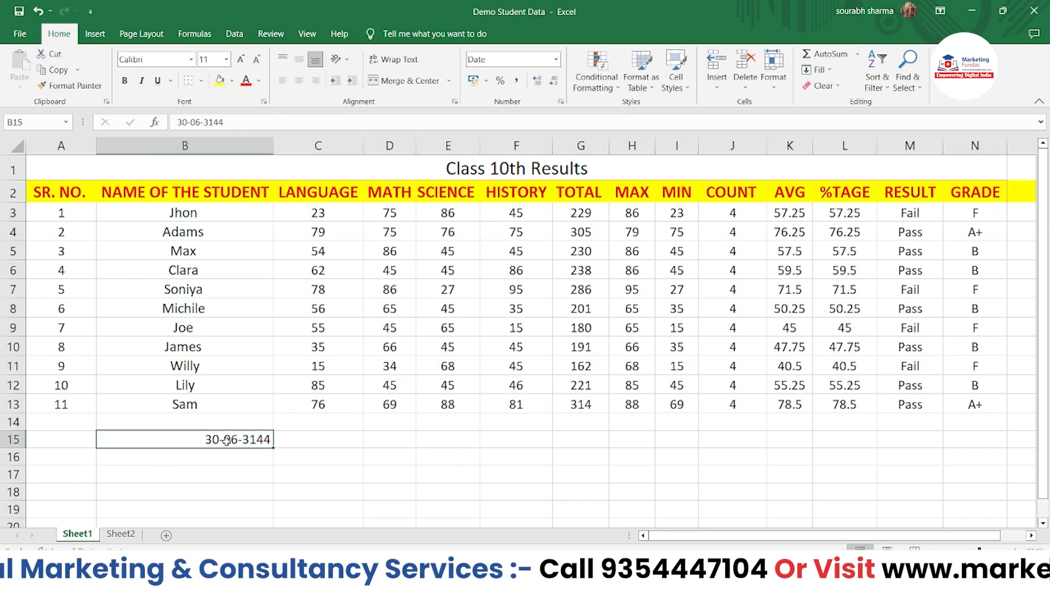
pyautogui.press('Delete')
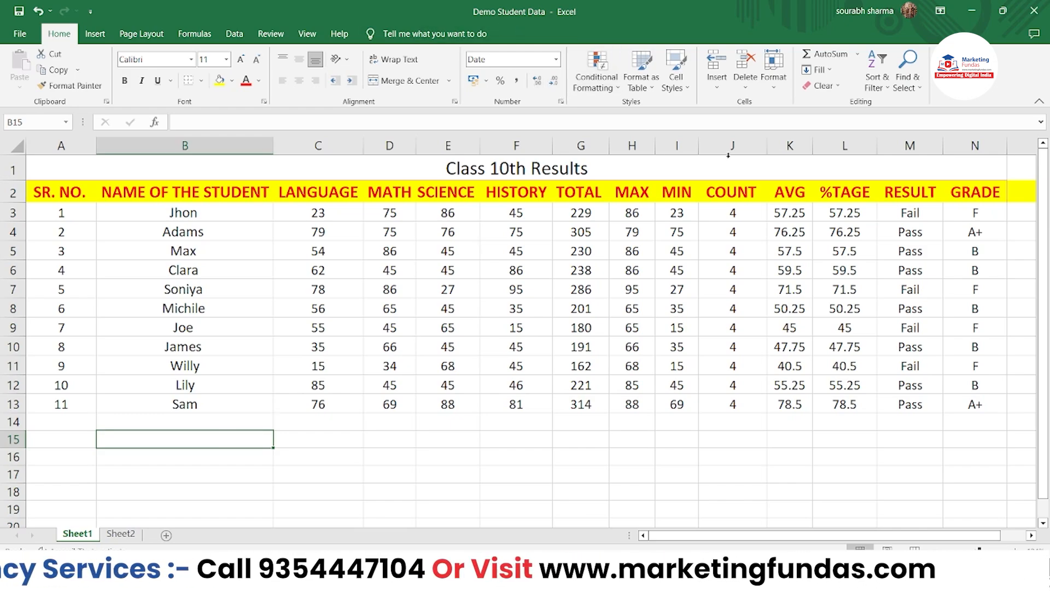
pyautogui.moveTo(787, 213); pyautogui.dragTo(786, 345)
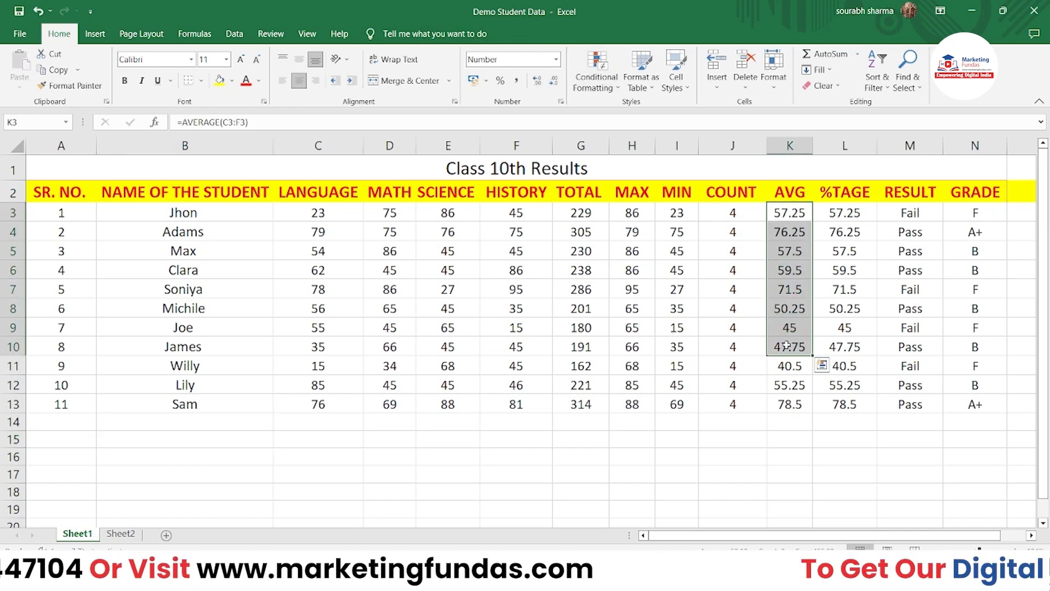
pyautogui.click(600, 453)
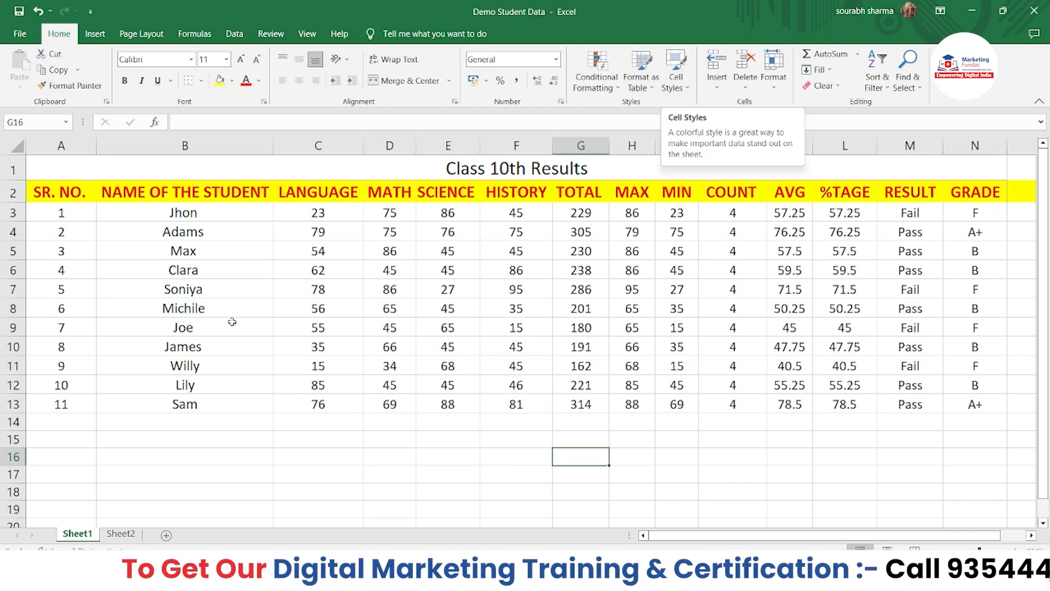
# - Preview the available cell styles on the student names in B3:B13 without applying one
pyautogui.moveTo(170, 215); pyautogui.dragTo(184, 405)
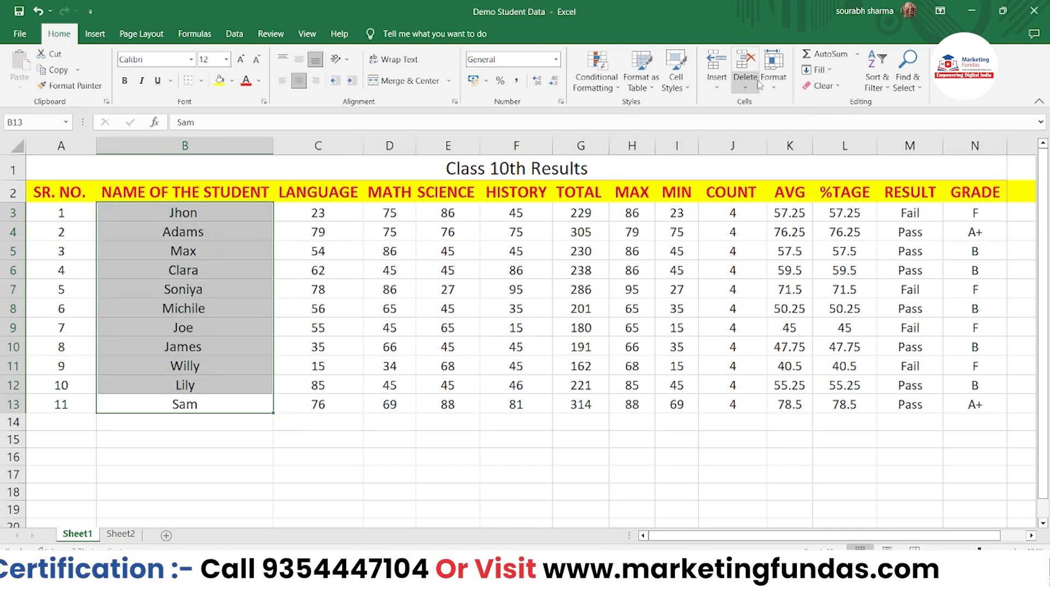
pyautogui.click(672, 88)
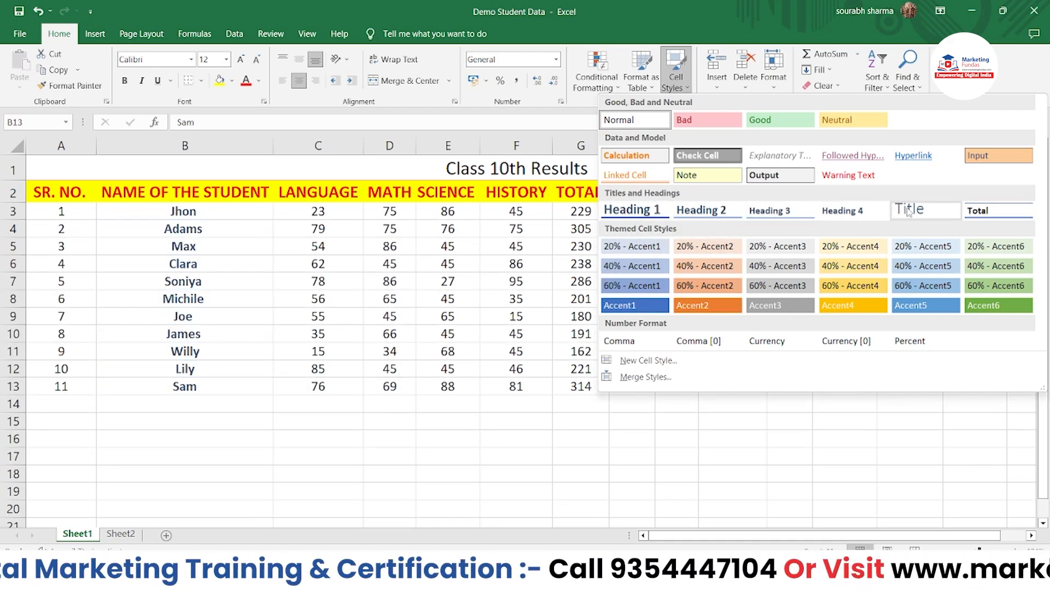
pyautogui.click(435, 432)
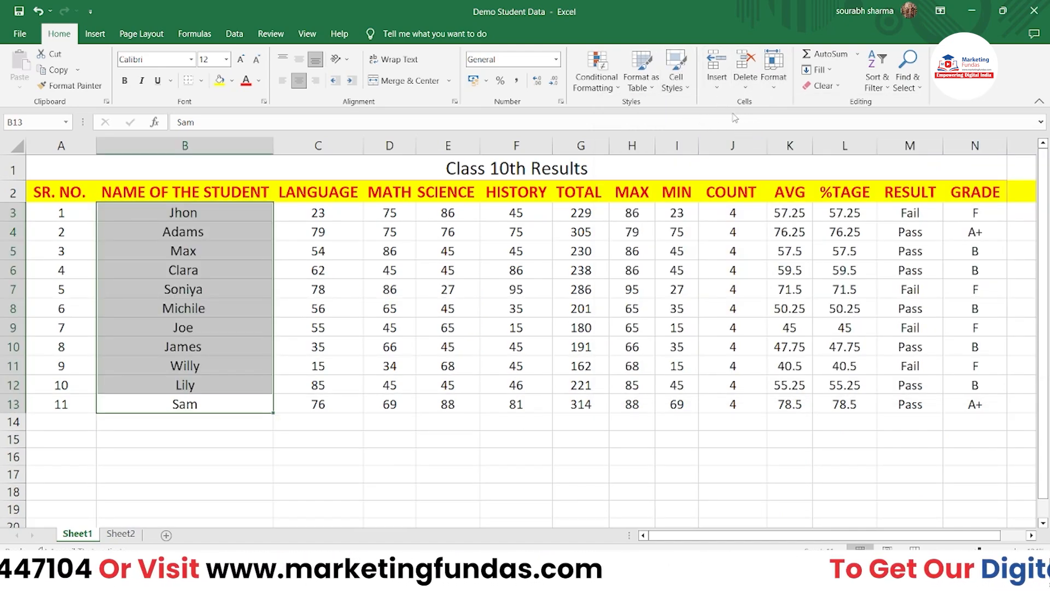
# - View the insert options for cells and the row and column commands offered for row 5 and column B
pyautogui.click(723, 82)
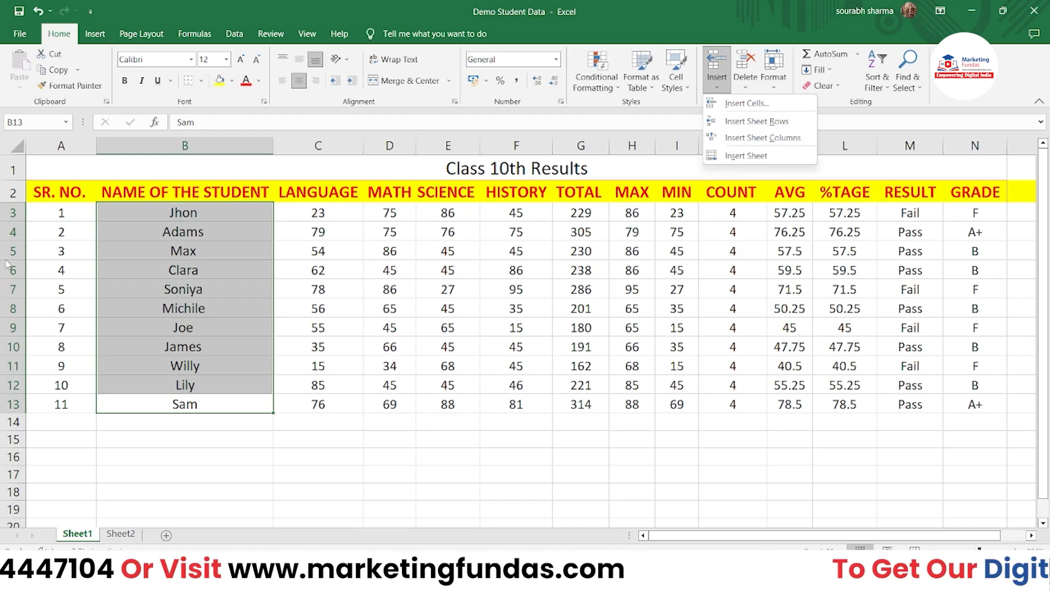
pyautogui.click(9, 256)
pyautogui.rightClick(10, 257)
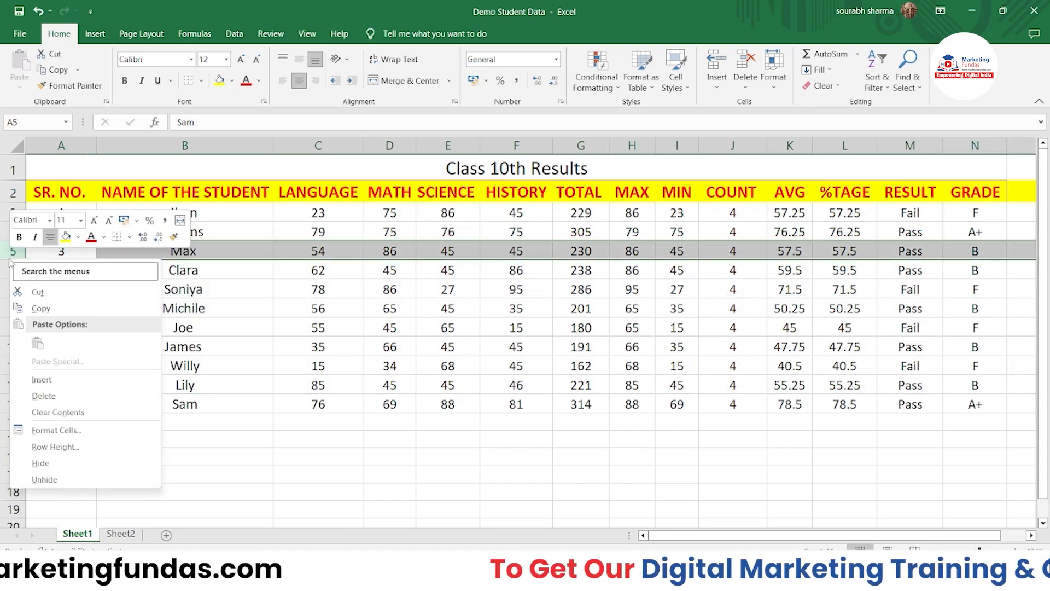
pyautogui.click(11, 251)
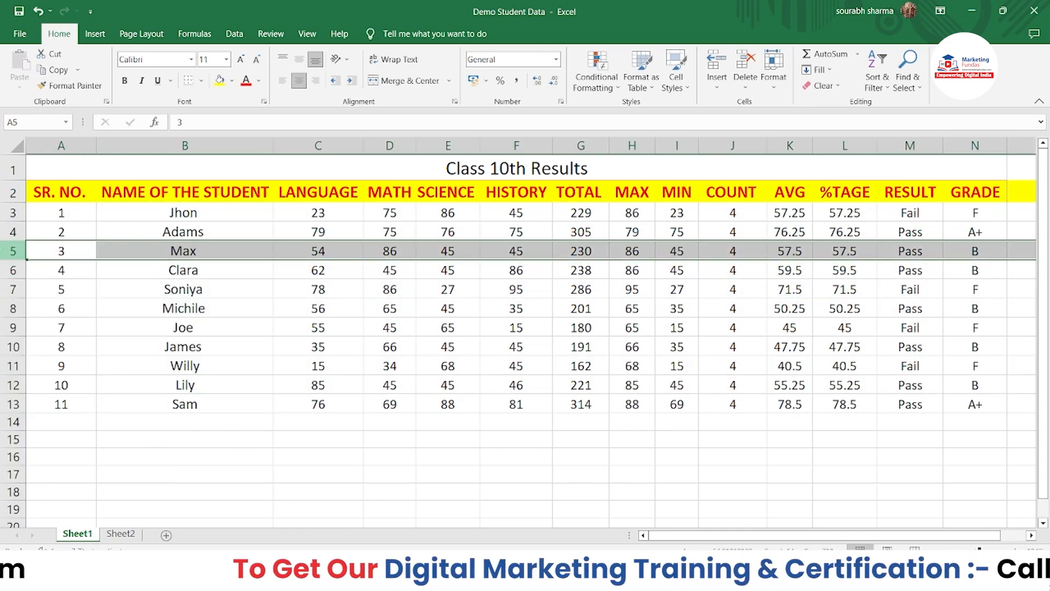
pyautogui.rightClick(8, 249)
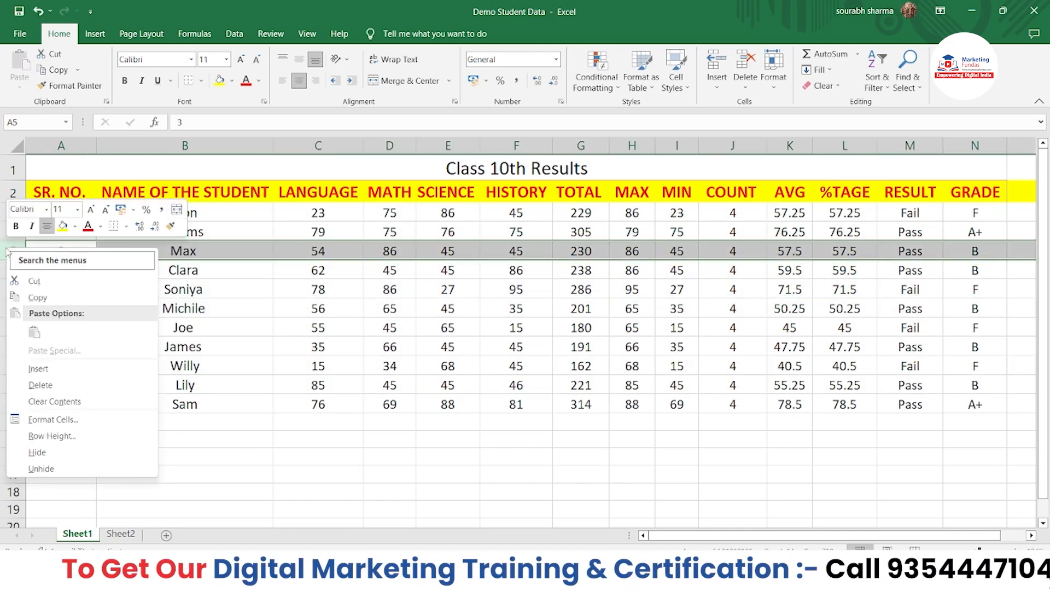
pyautogui.click(120, 140)
pyautogui.click(119, 140)
pyautogui.rightClick(120, 142)
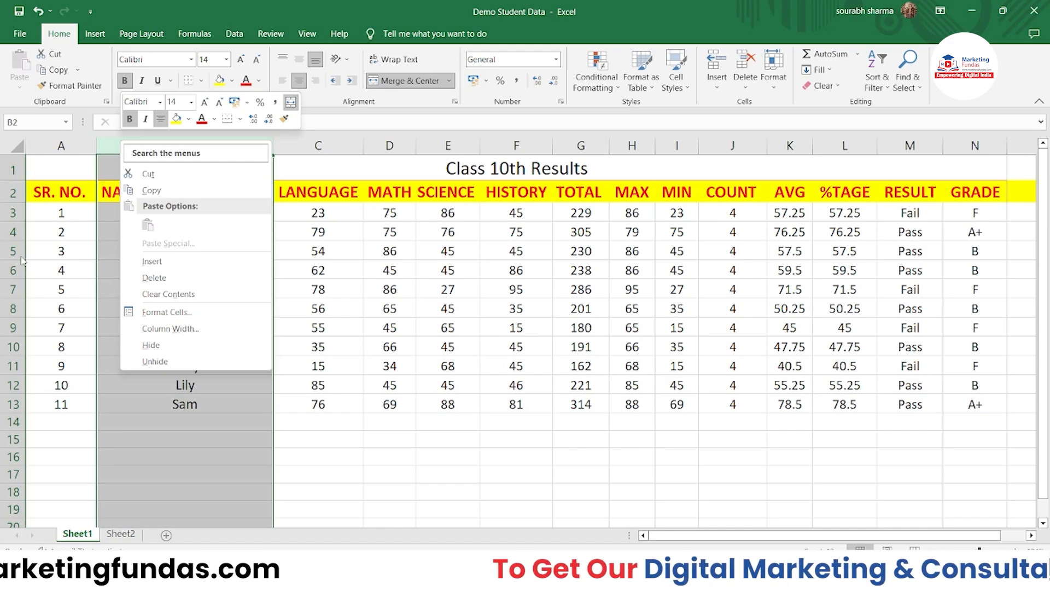
pyautogui.click(730, 436)
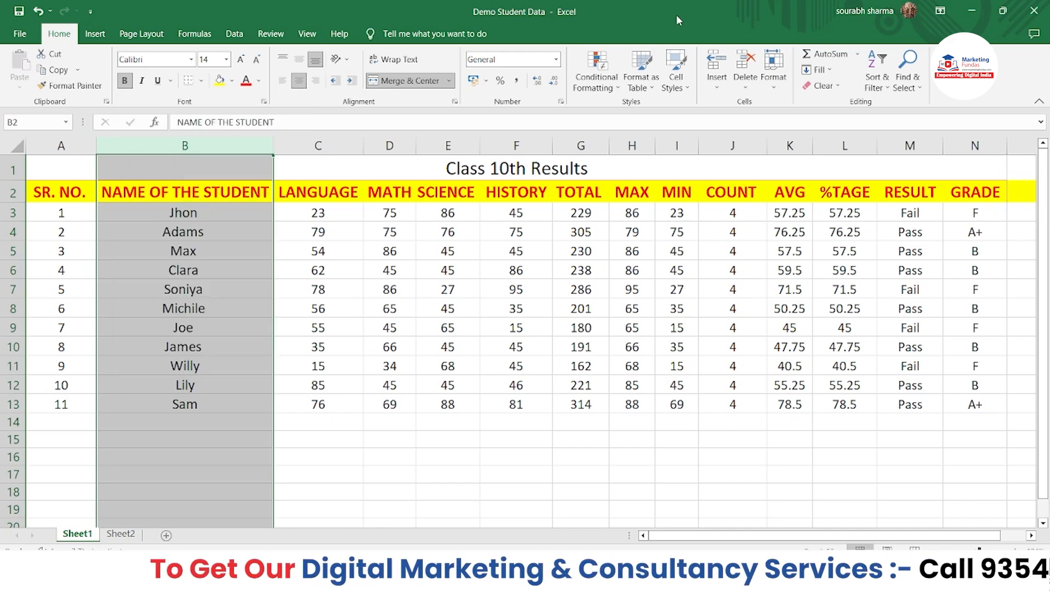
# - Review the insert and delete options available for the selected column B
pyautogui.click(717, 82)
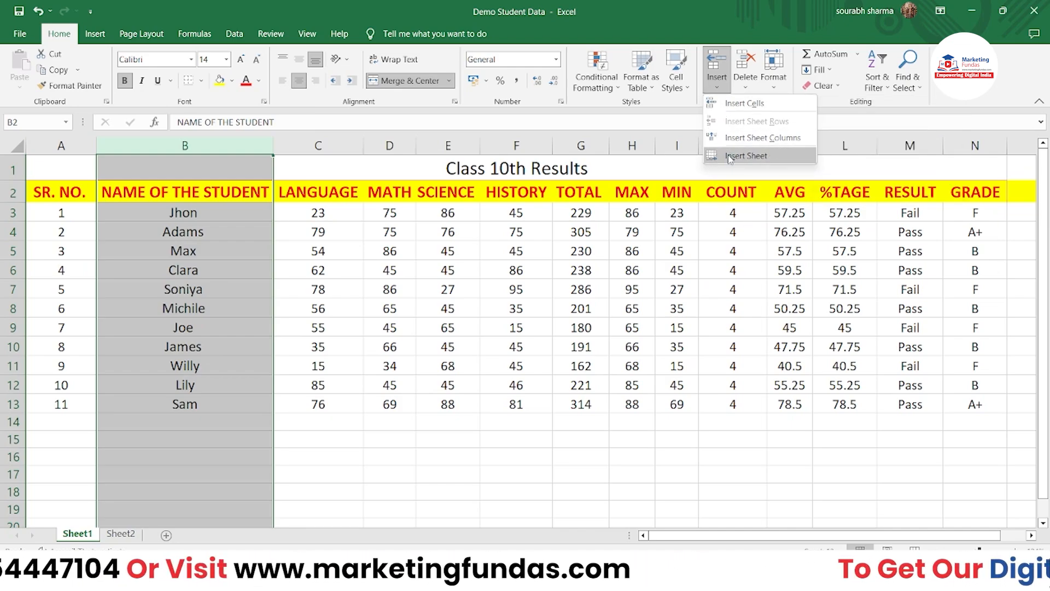
pyautogui.click(787, 65)
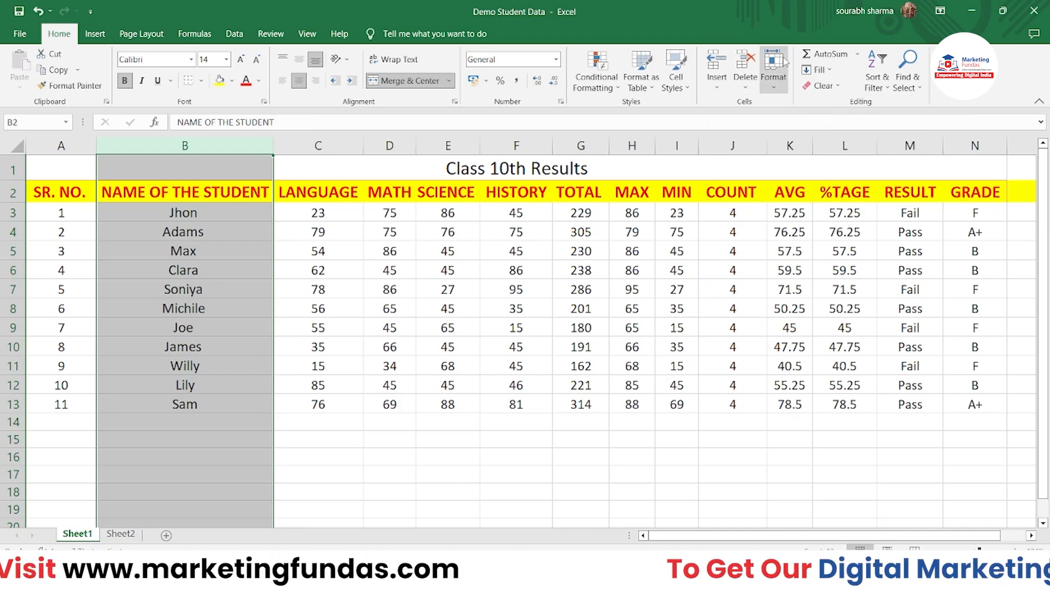
pyautogui.click(751, 82)
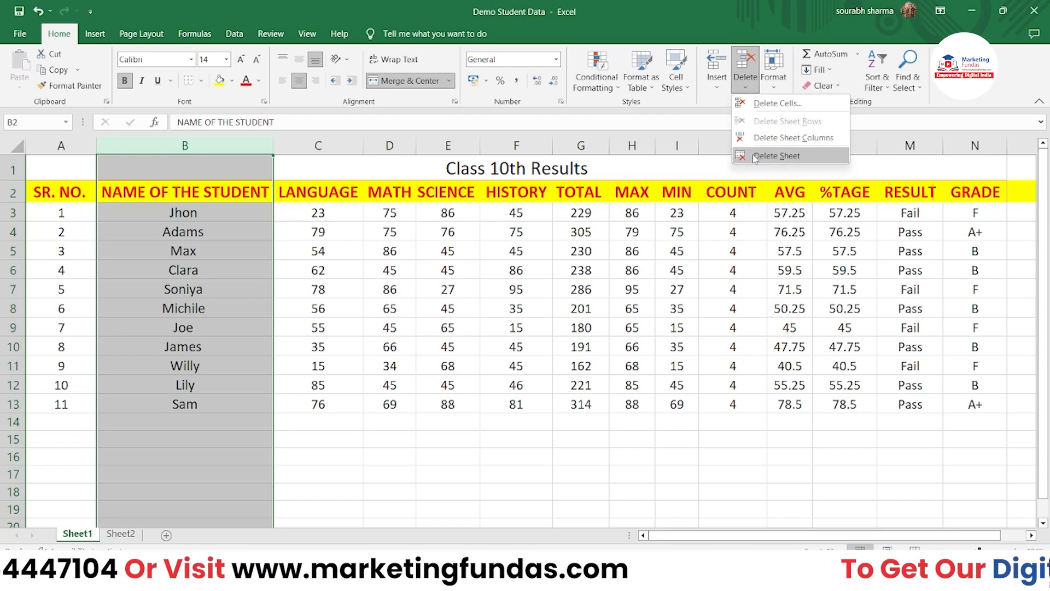
pyautogui.click(745, 68)
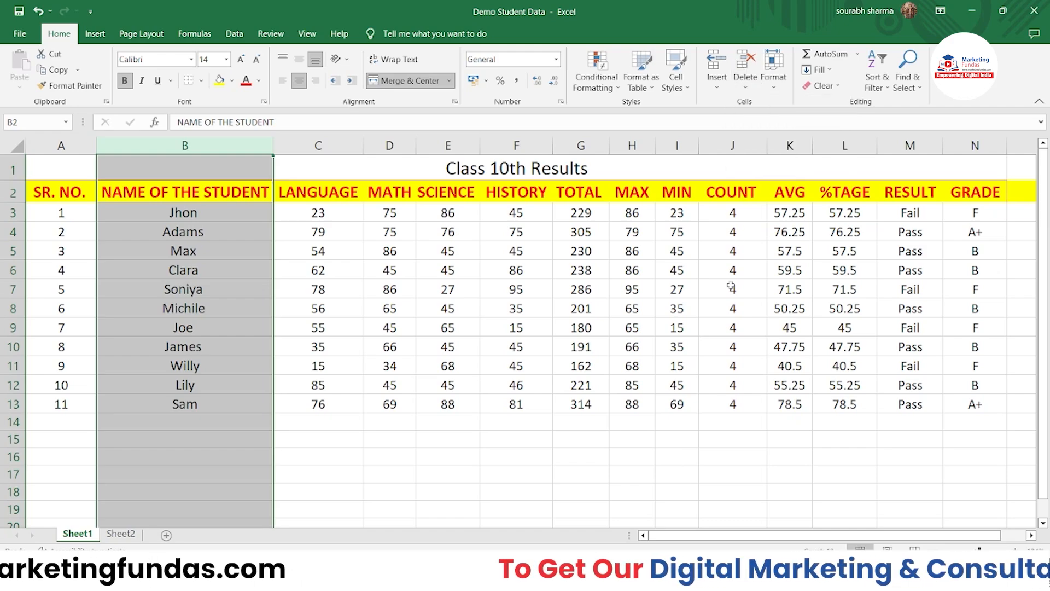
# - Try a row height of 50 on rows 3 to 5 and undo the change
pyautogui.click(779, 89)
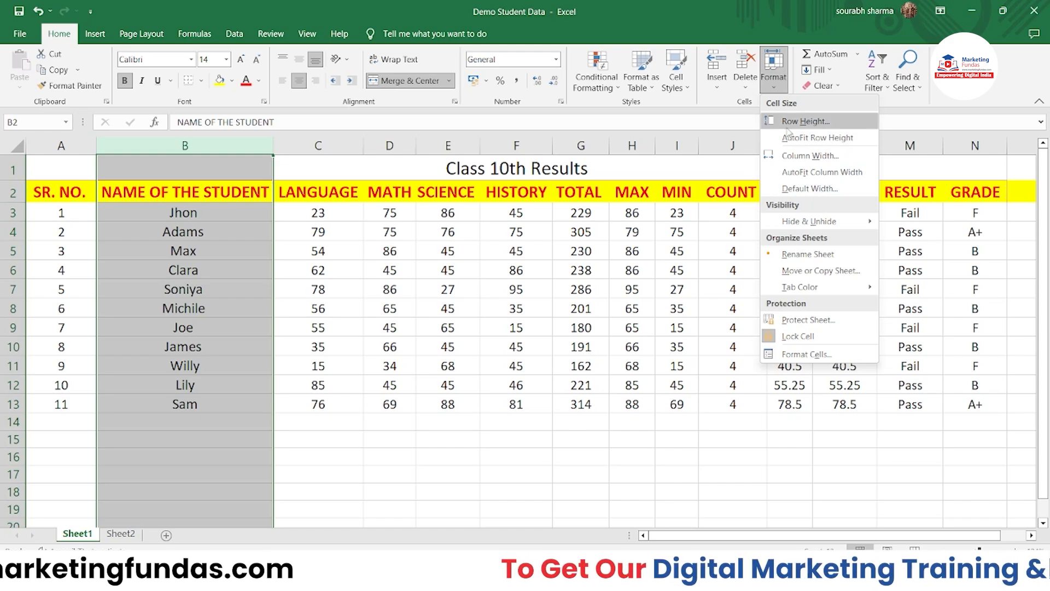
pyautogui.click(136, 212)
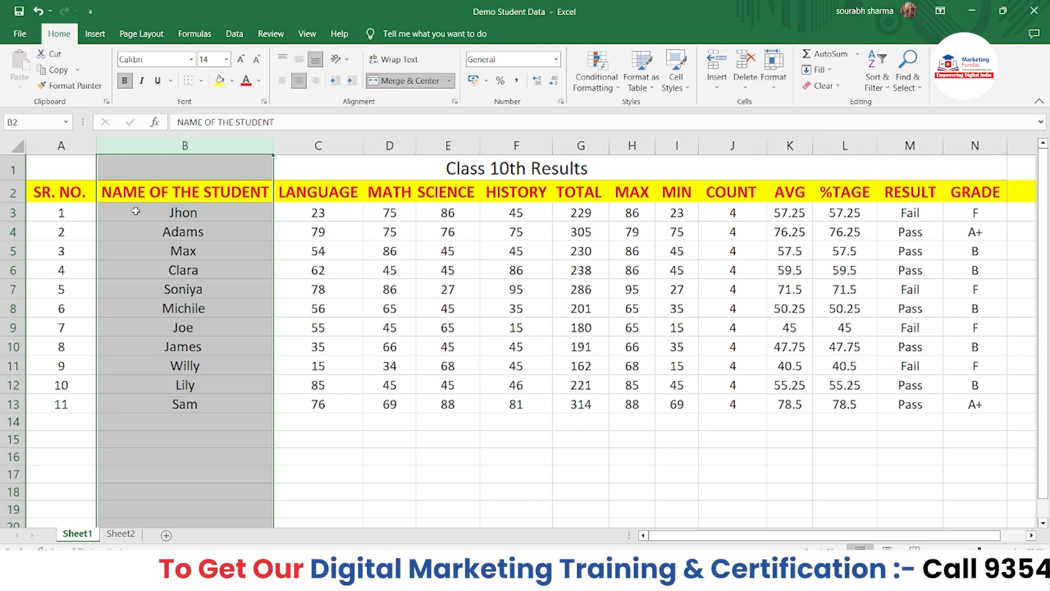
pyautogui.click(135, 212)
pyautogui.moveTo(135, 211); pyautogui.dragTo(136, 251)
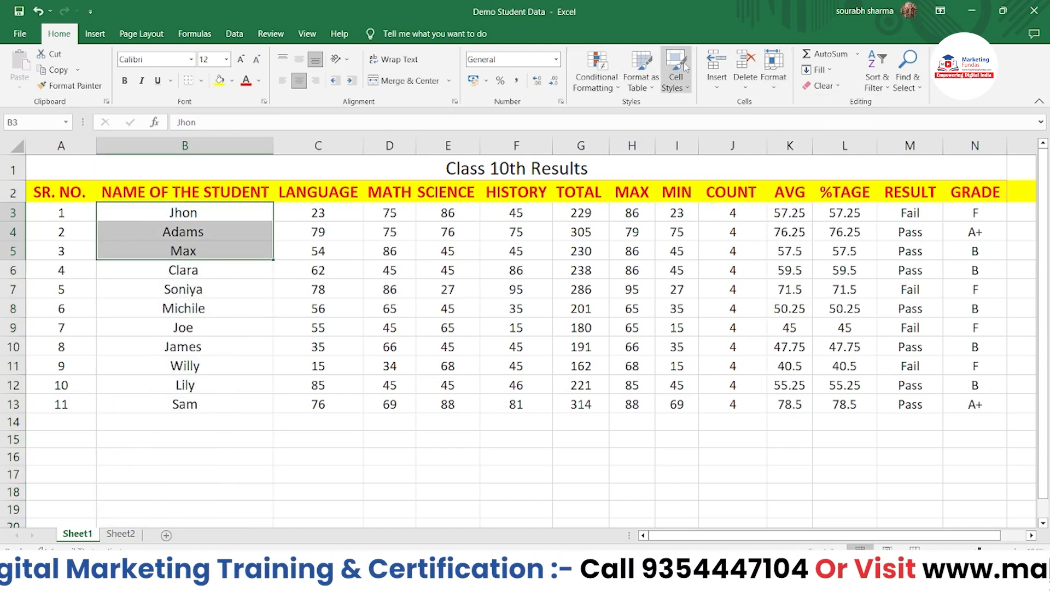
pyautogui.click(774, 73)
pyautogui.click(798, 124)
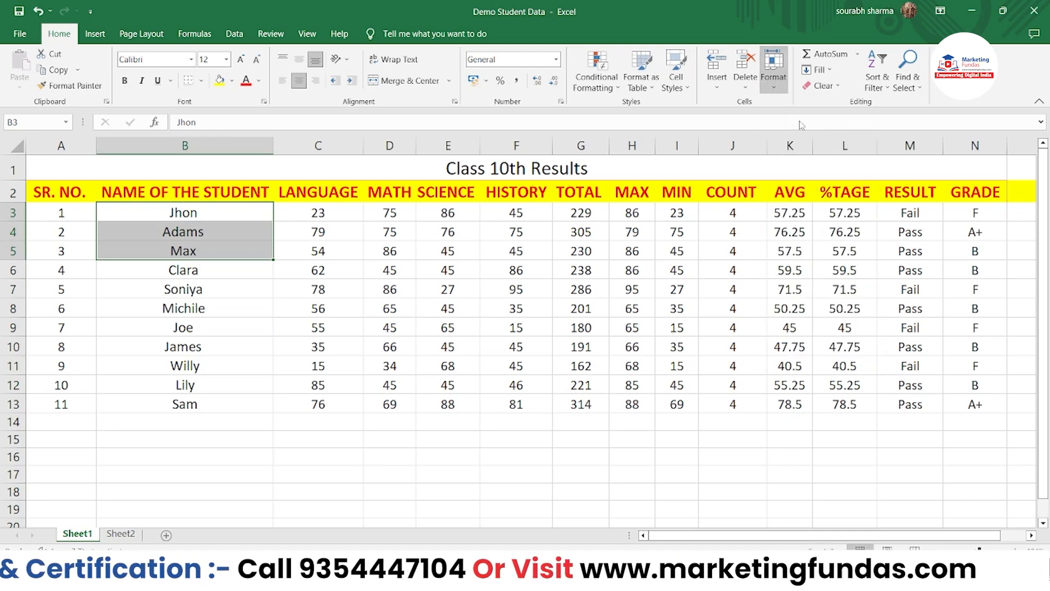
pyautogui.write('50')
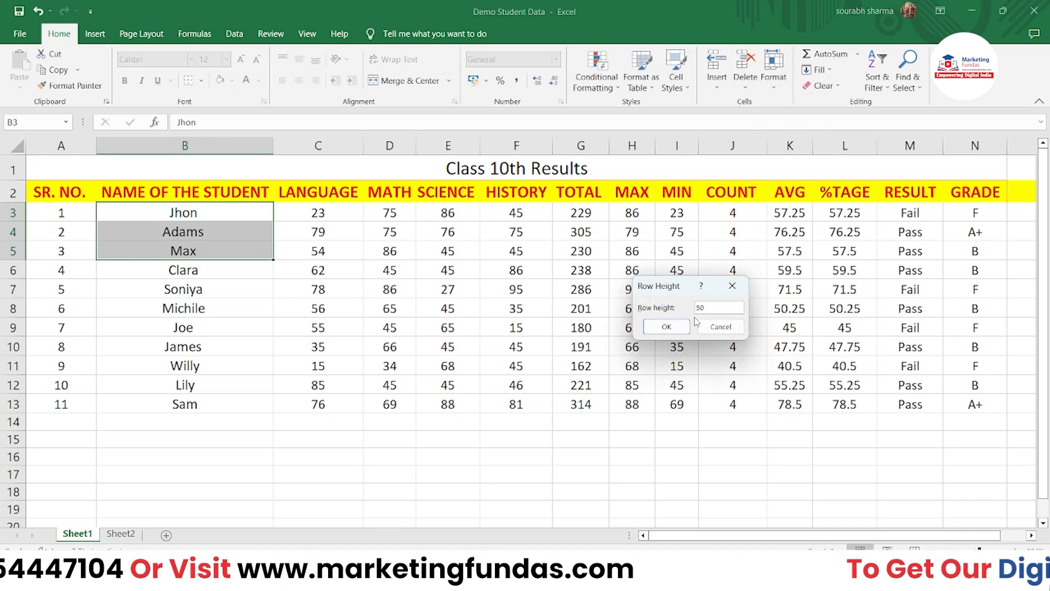
pyautogui.click(671, 327)
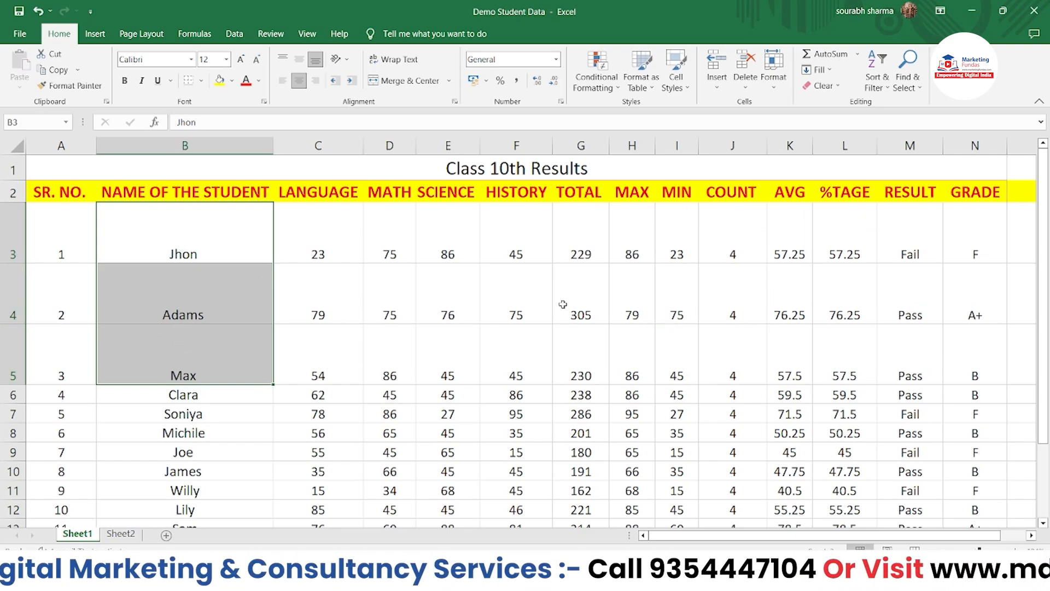
pyautogui.hotkey('ctrl', 'z')
# - Examine the cell format options for size, visibility, sheet organization and protection
pyautogui.click(779, 82)
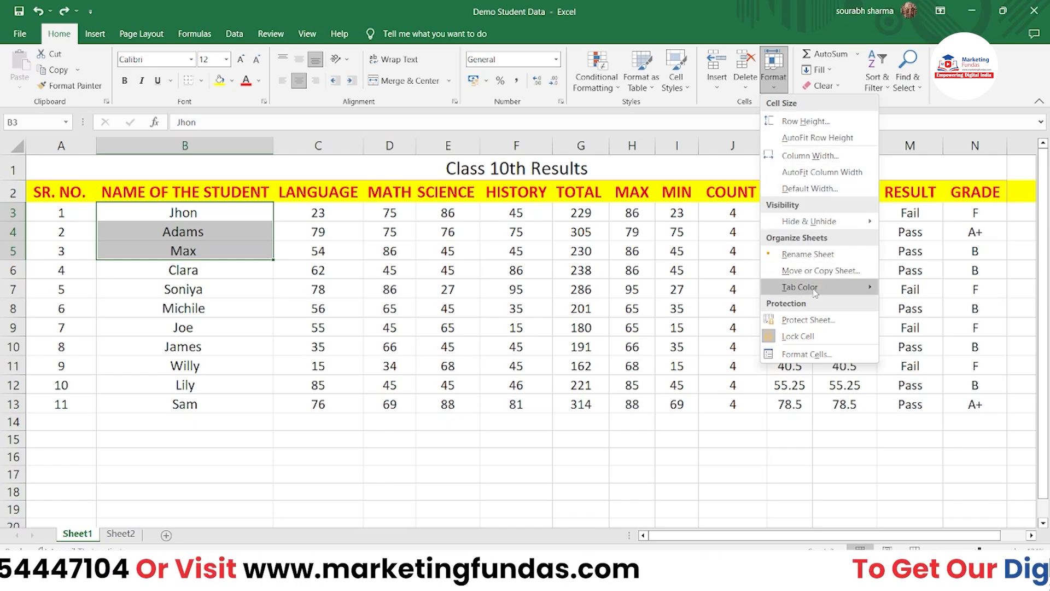
pyautogui.moveTo(806, 229)
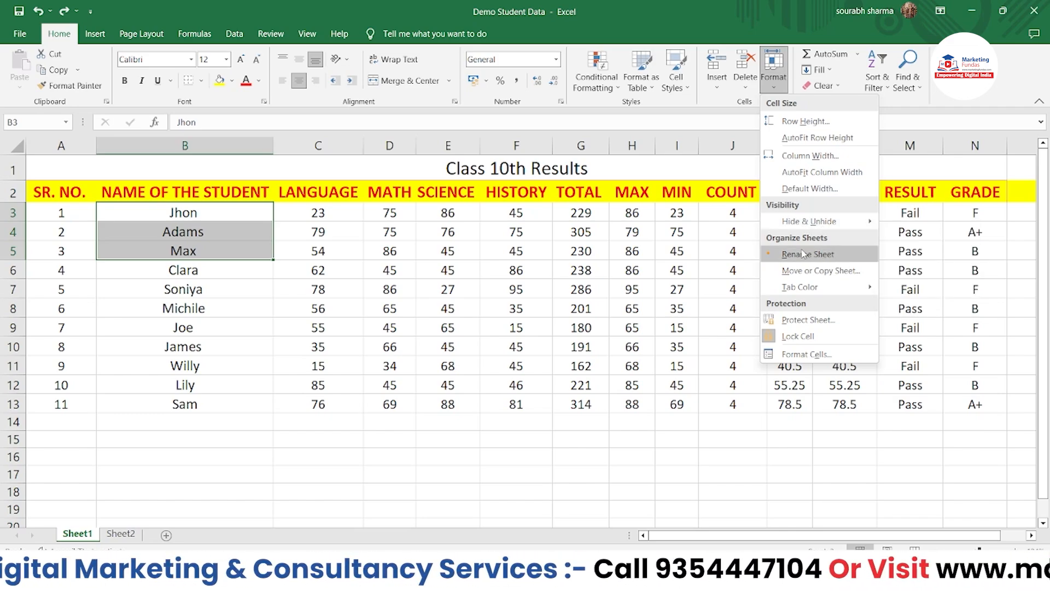
pyautogui.moveTo(794, 295)
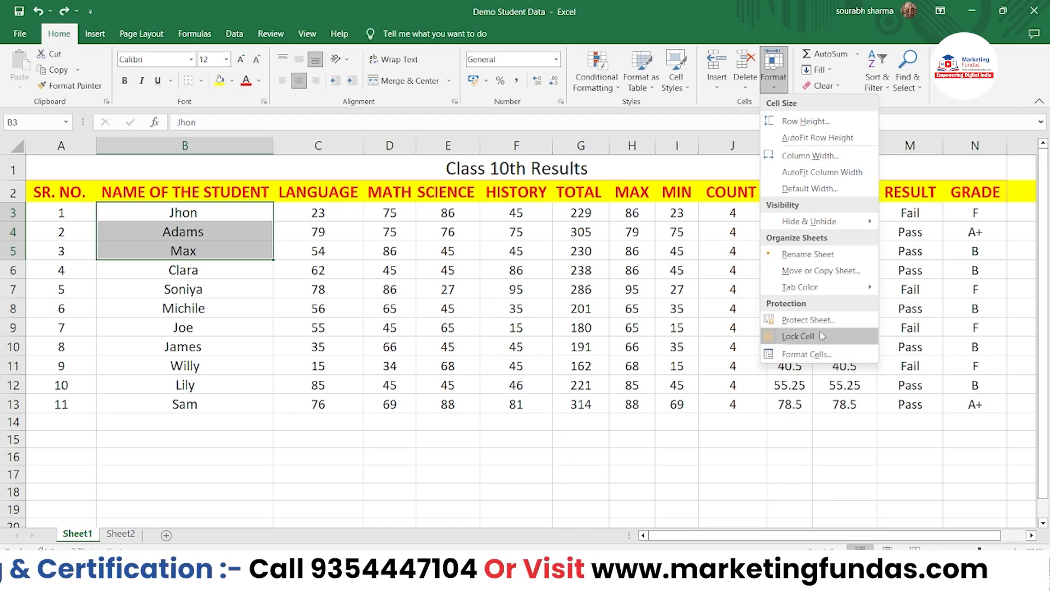
pyautogui.click(813, 432)
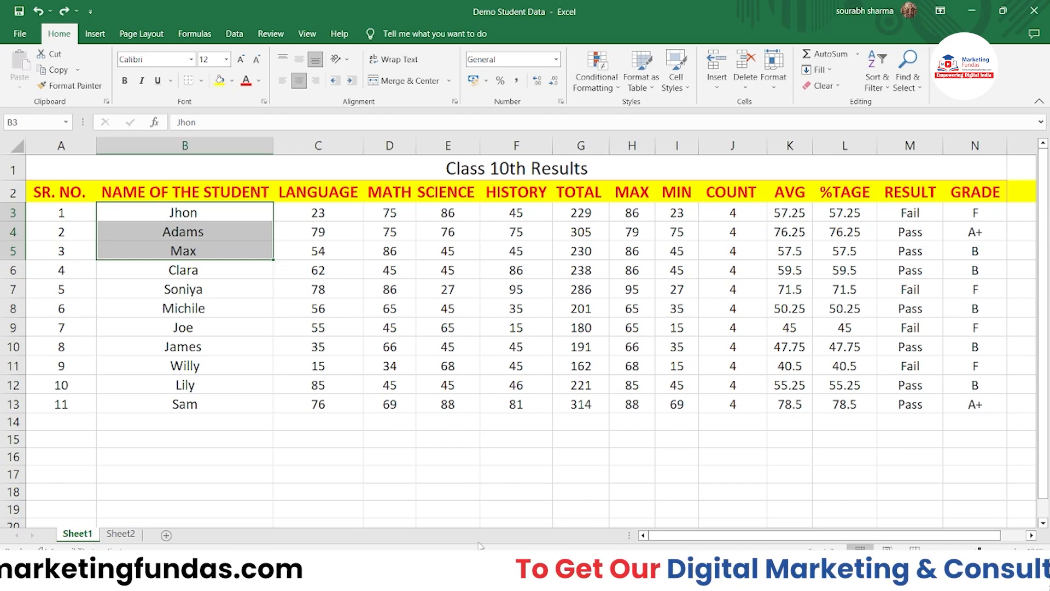
# - Review the AutoSum functions and browse the Insert Function list for empty cell F18, leaving the cell empty
pyautogui.click(523, 490)
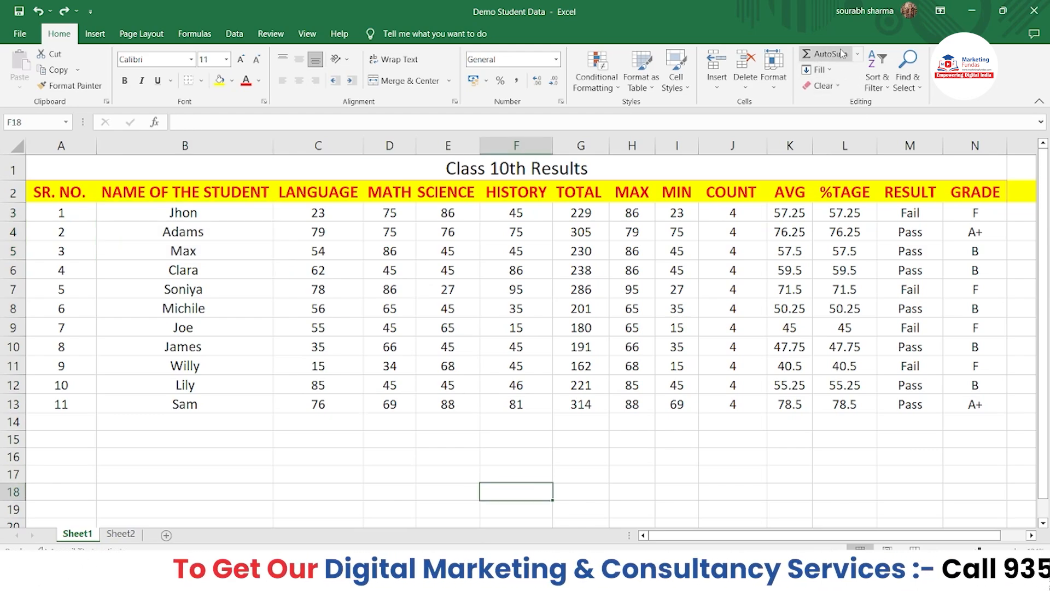
pyautogui.click(856, 54)
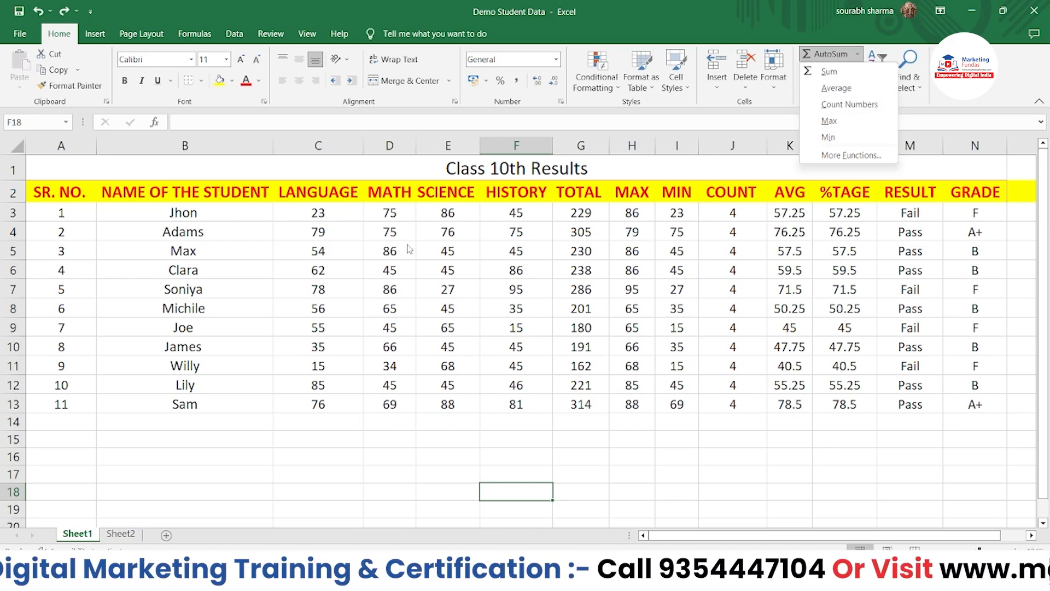
pyautogui.click(947, 231)
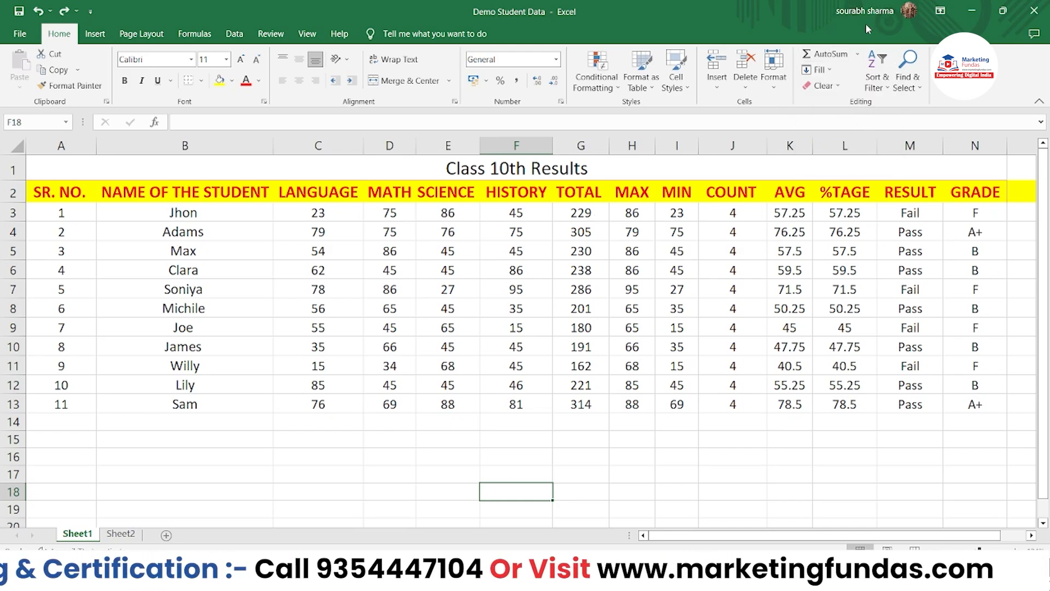
pyautogui.click(857, 54)
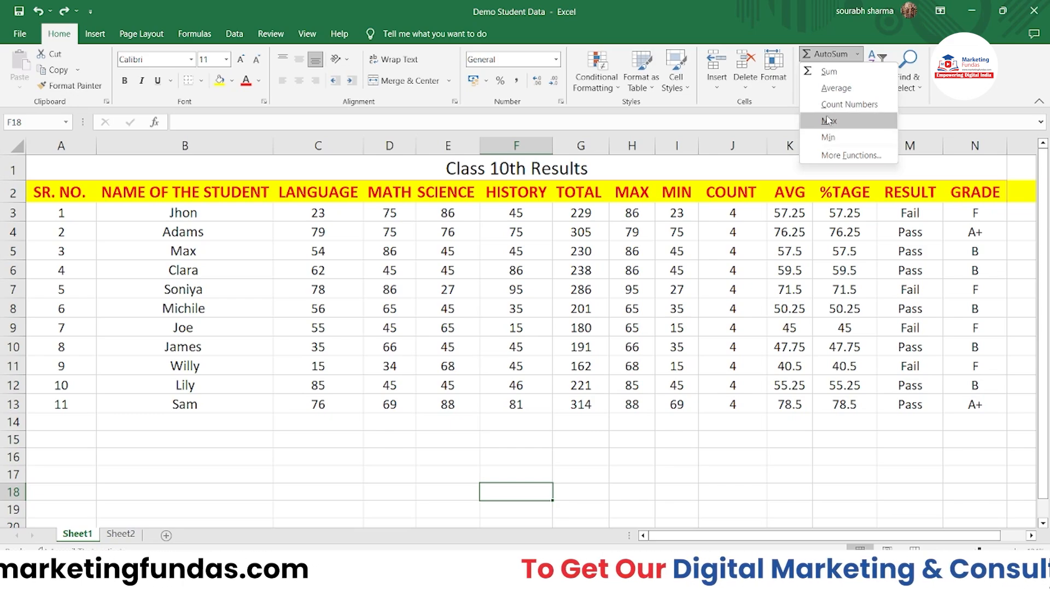
pyautogui.click(830, 156)
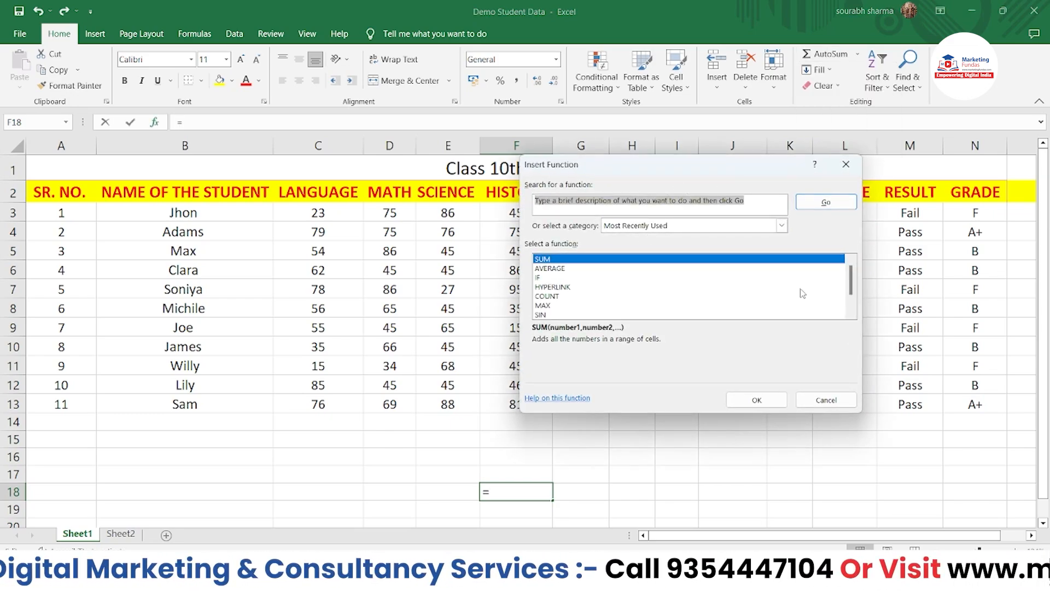
pyautogui.scroll(-1, 854, 281)
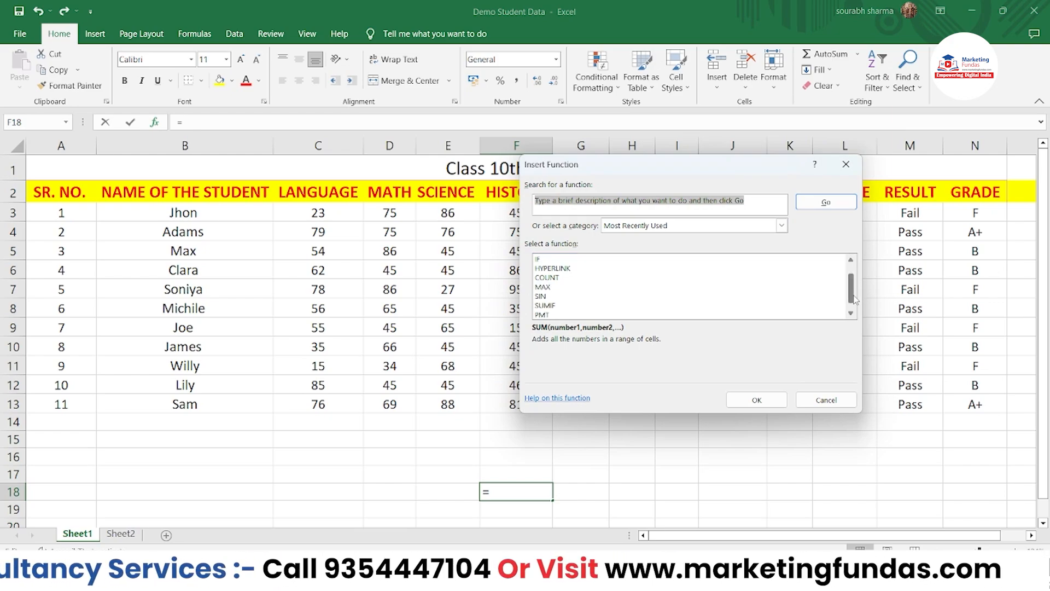
pyautogui.scroll(1, 855, 295)
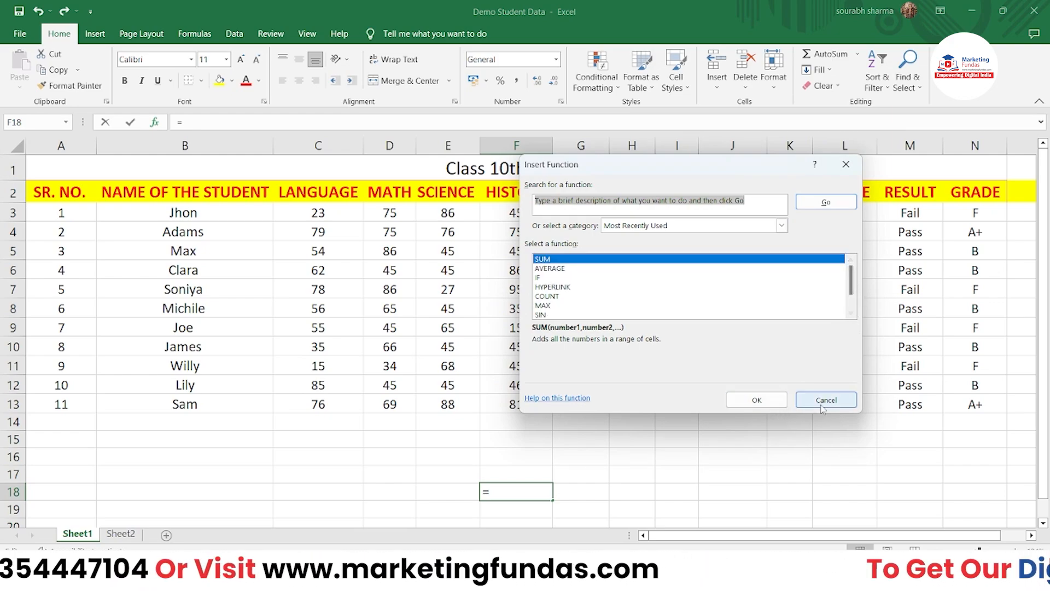
pyautogui.click(826, 399)
# - Review the Fill and Clear options available for the subject marks in C3:F11
pyautogui.click(831, 71)
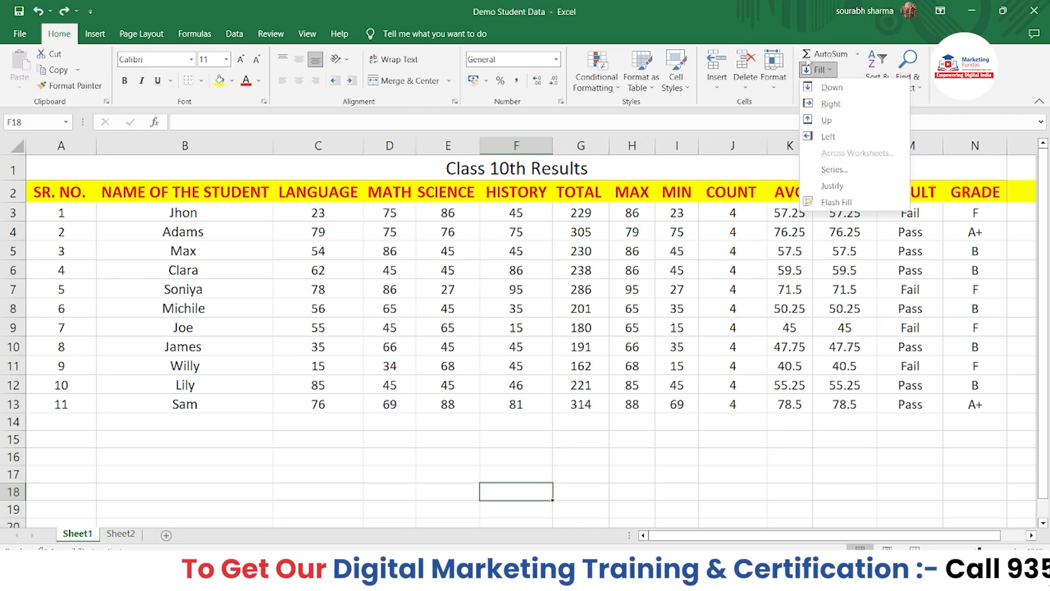
pyautogui.click(288, 215)
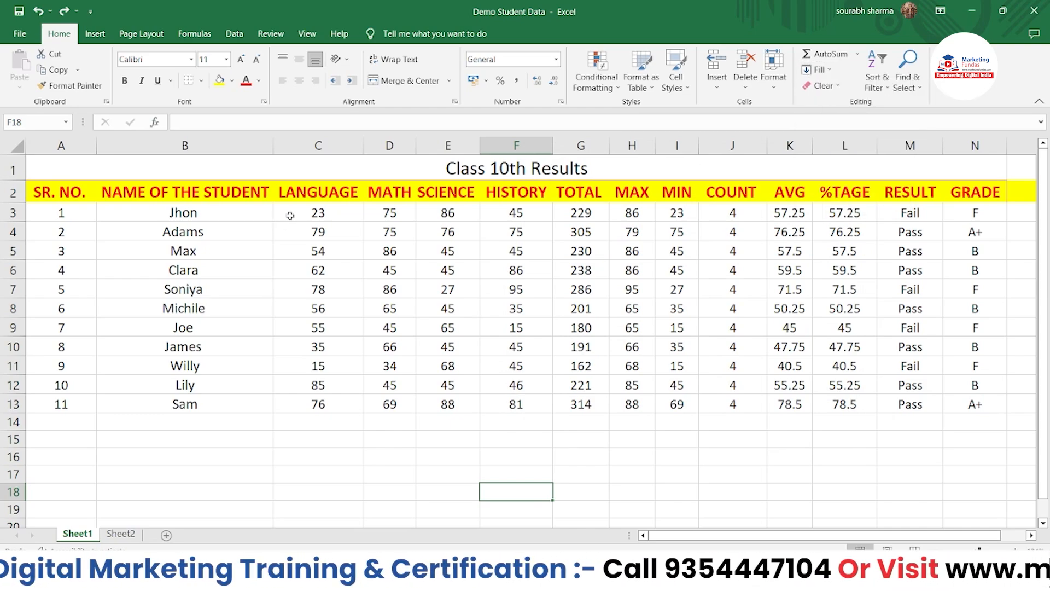
pyautogui.moveTo(290, 216); pyautogui.dragTo(551, 372)
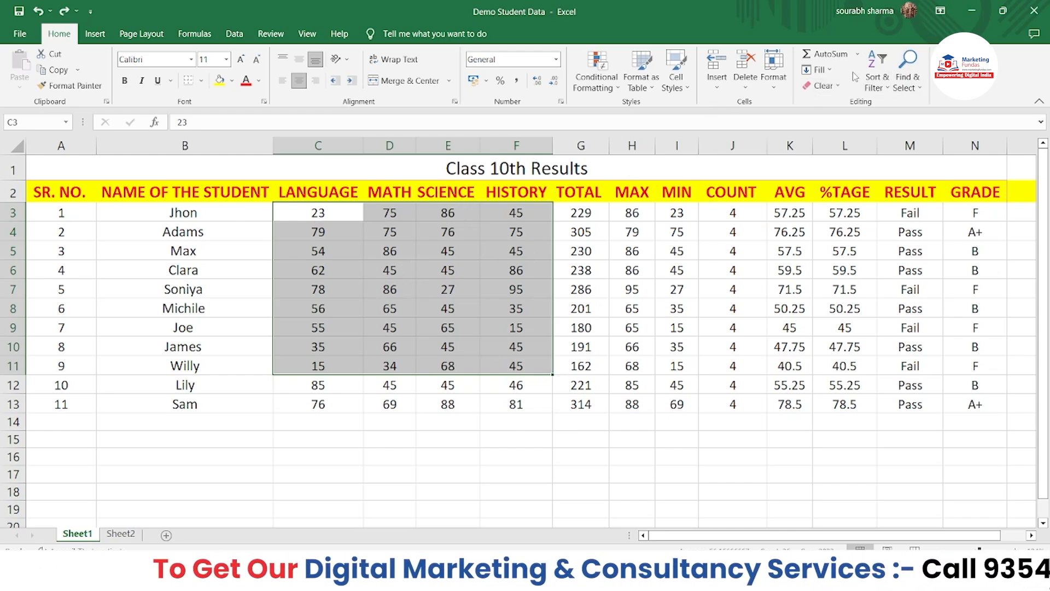
pyautogui.click(829, 70)
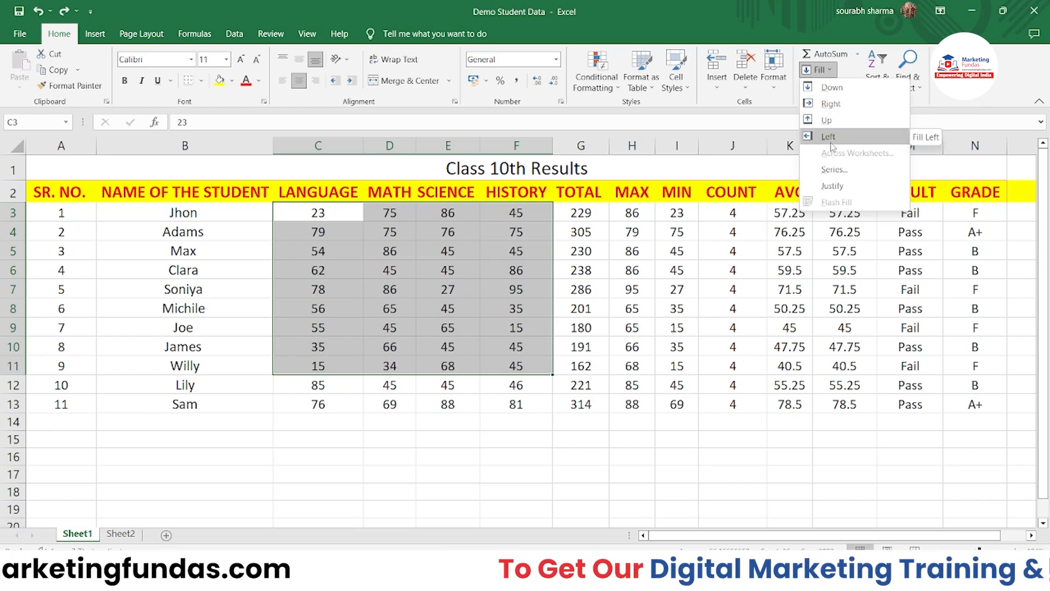
pyautogui.click(833, 88)
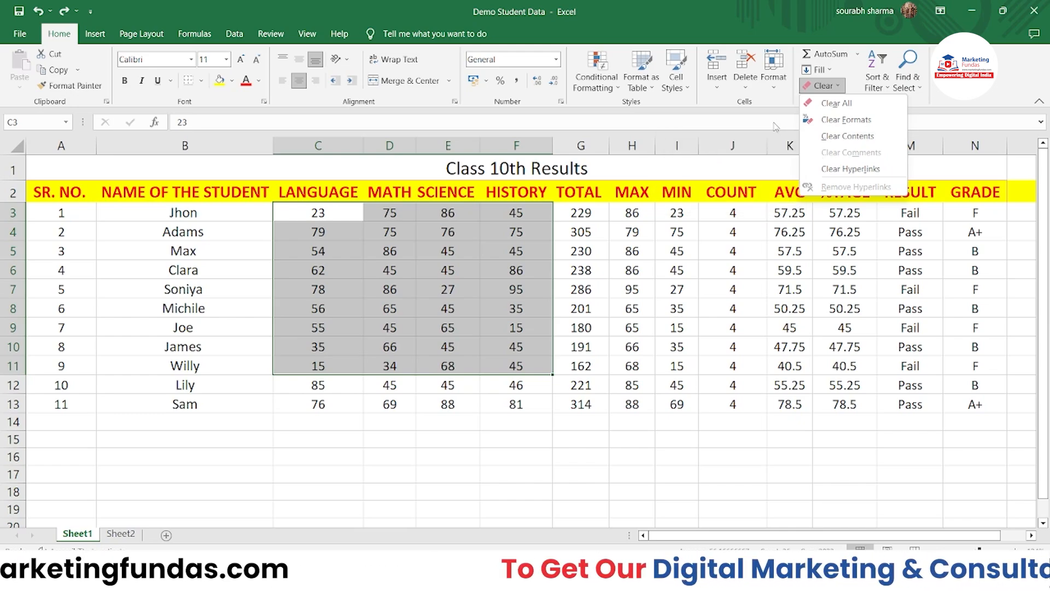
pyautogui.click(857, 95)
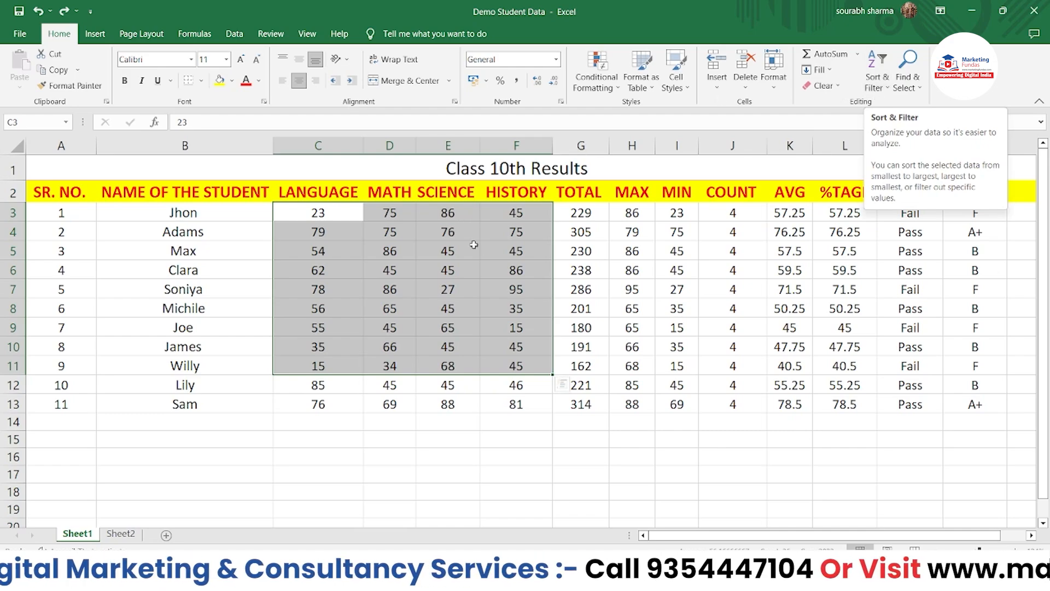
# - View the sorting and filtering options for the totals in G3:G12
pyautogui.moveTo(581, 213); pyautogui.dragTo(584, 385)
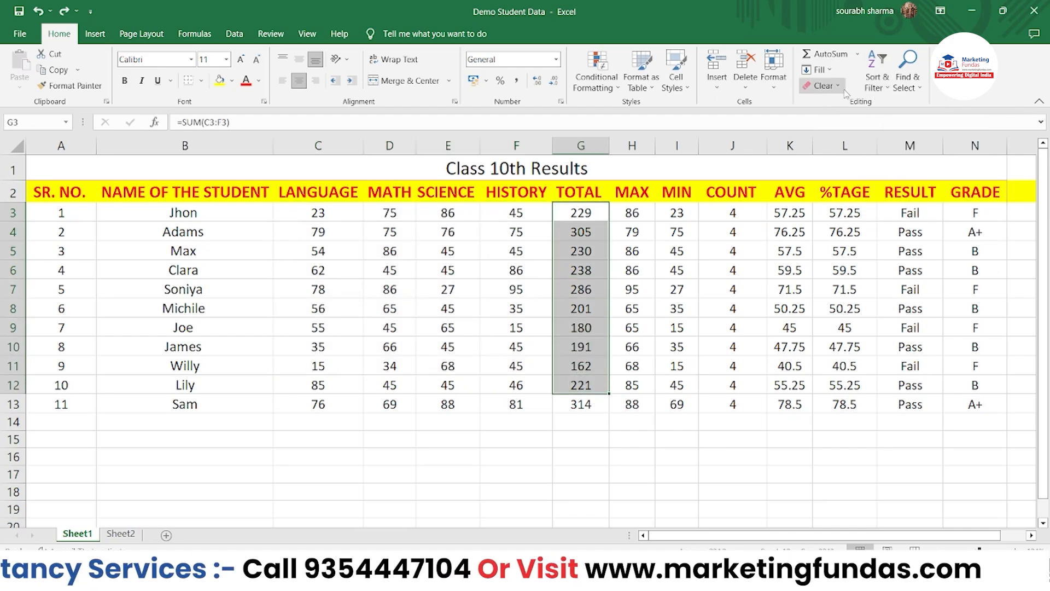
pyautogui.click(877, 79)
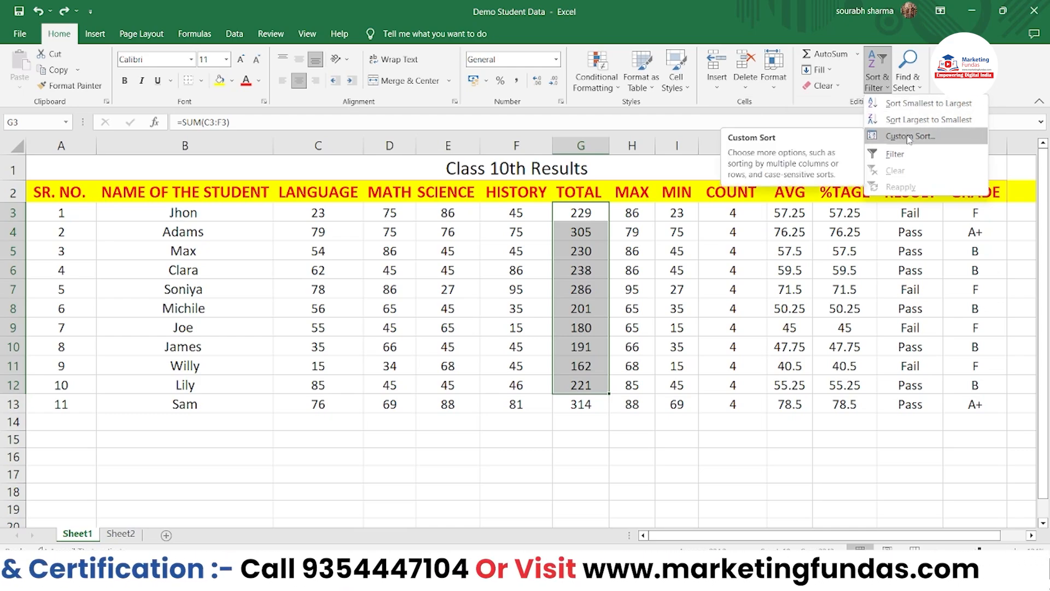
pyautogui.click(786, 171)
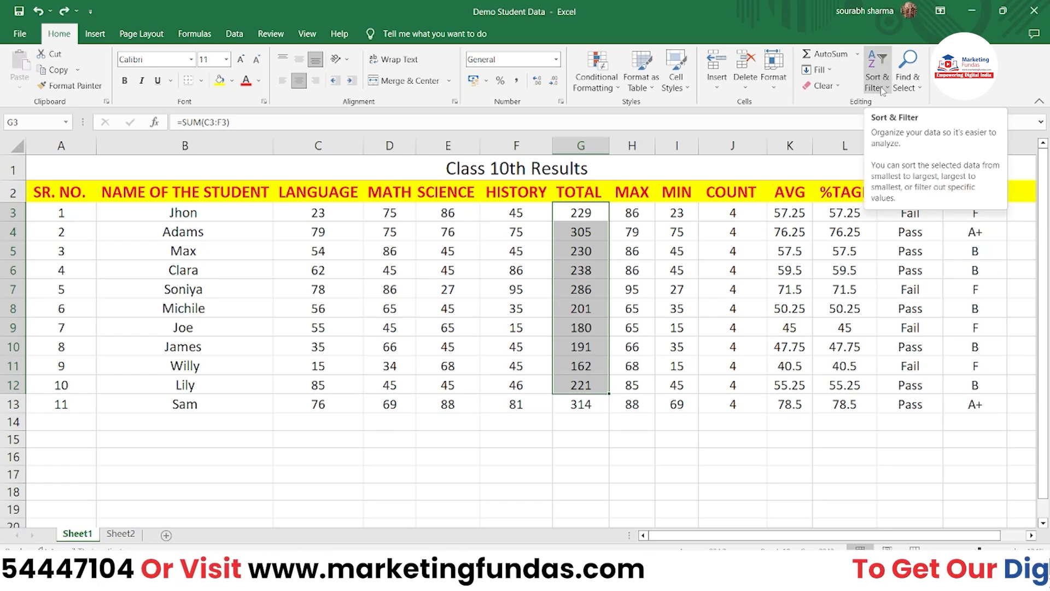
# - Search the selected Total cells for the name of the student with serial number 8
pyautogui.click(907, 88)
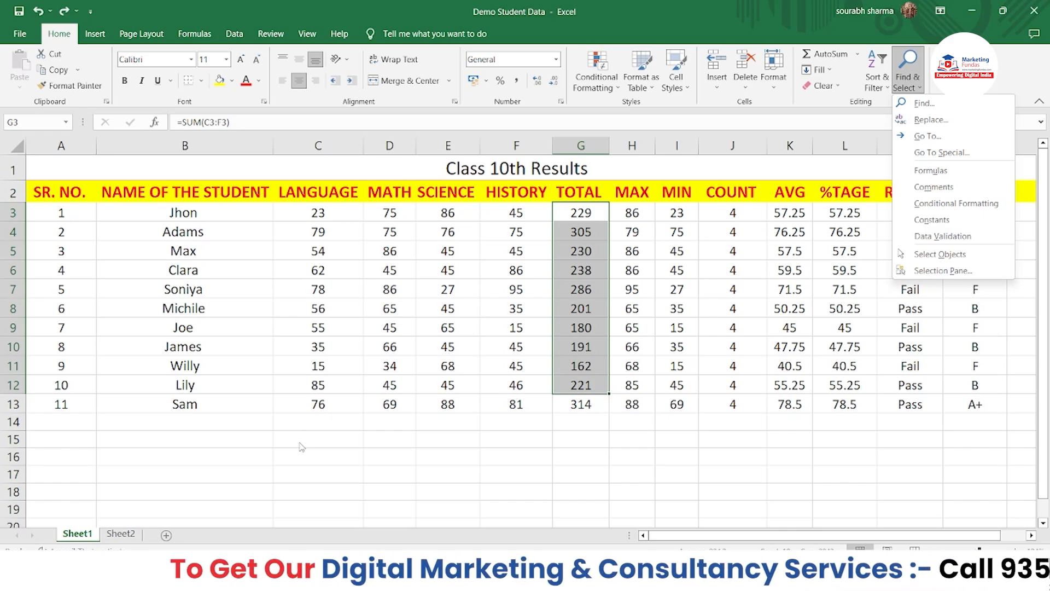
pyautogui.click(930, 120)
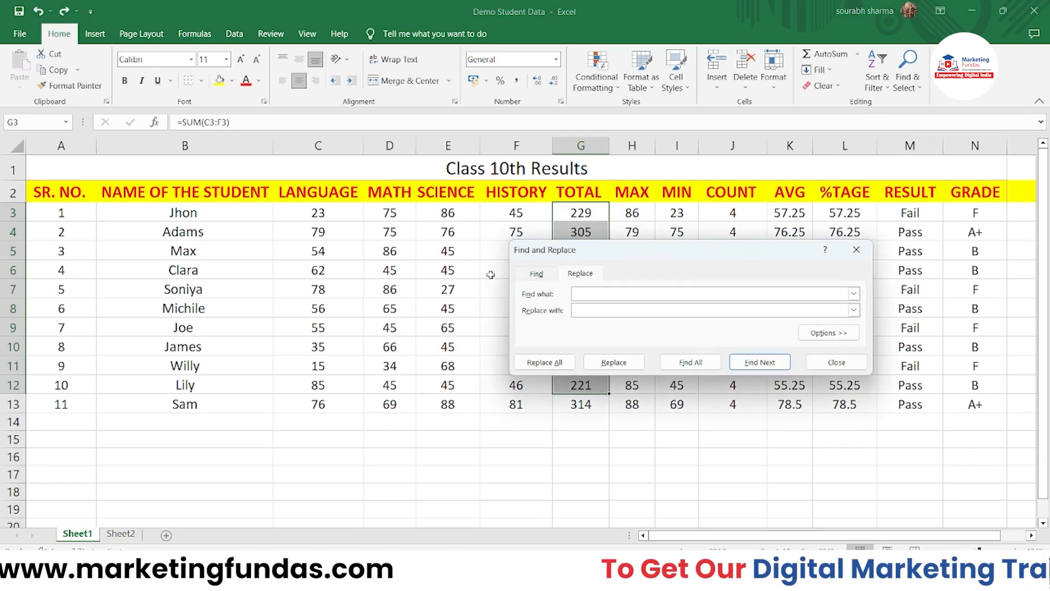
pyautogui.click(548, 275)
pyautogui.click(570, 275)
pyautogui.click(541, 275)
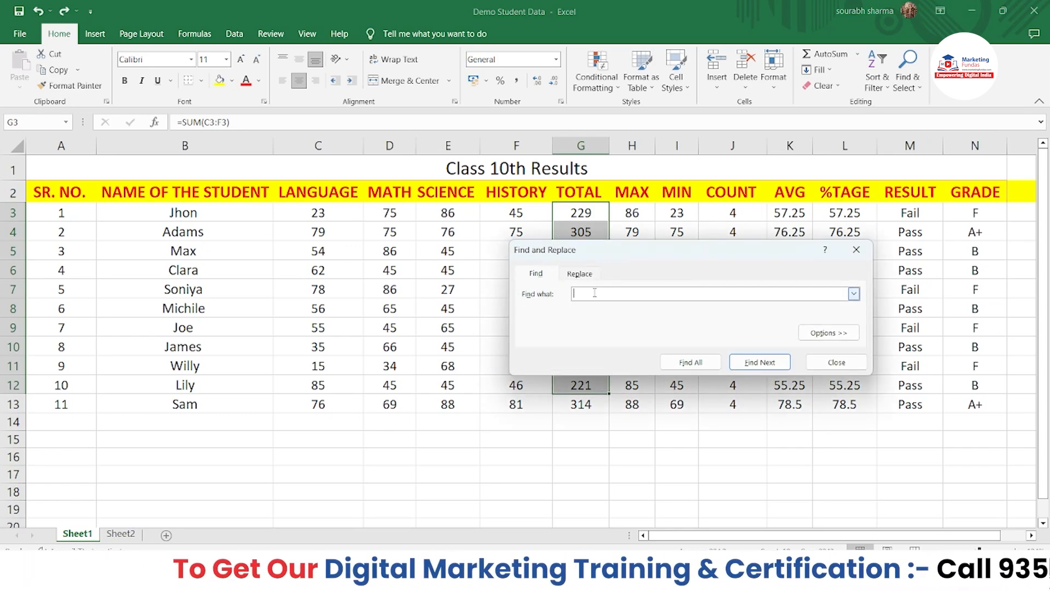
pyautogui.write('james')
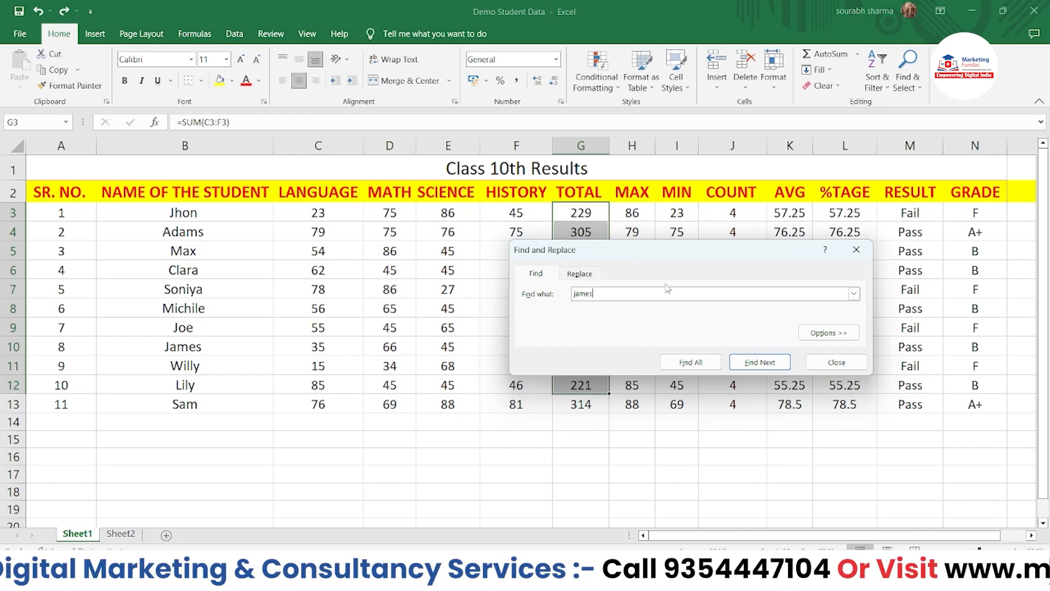
pyautogui.click(755, 367)
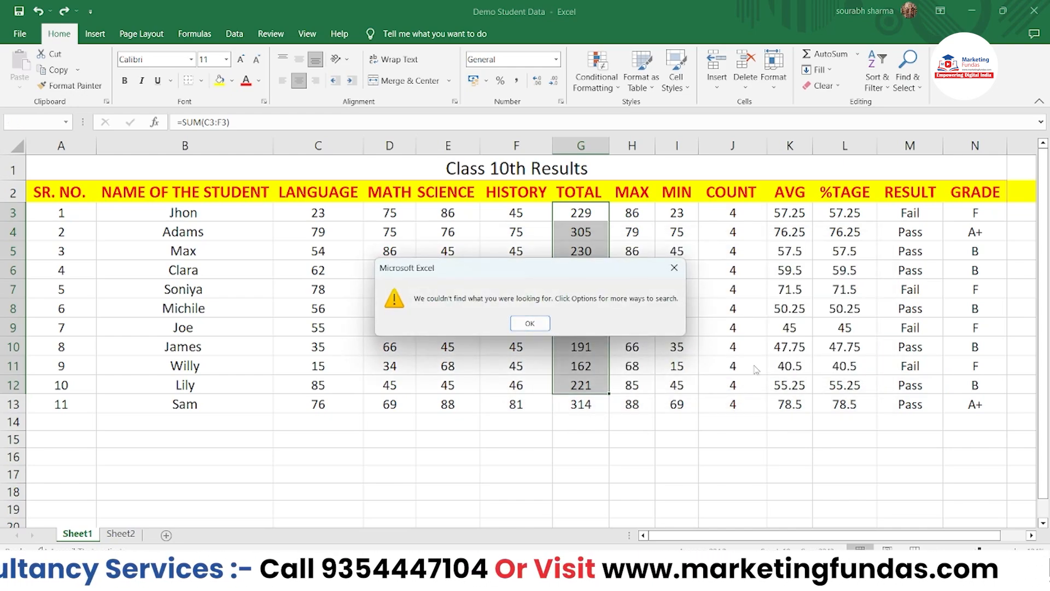
pyautogui.click(530, 323)
pyautogui.press('Return')
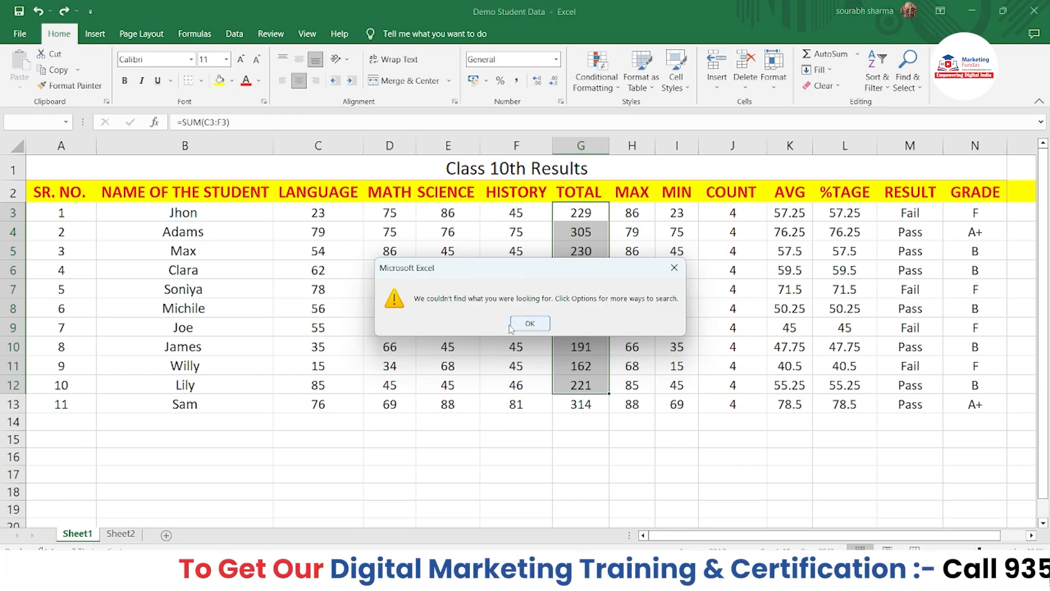
pyautogui.click(526, 325)
# - Clear the range selection and find the same student's name across the whole sheet
pyautogui.click(385, 420)
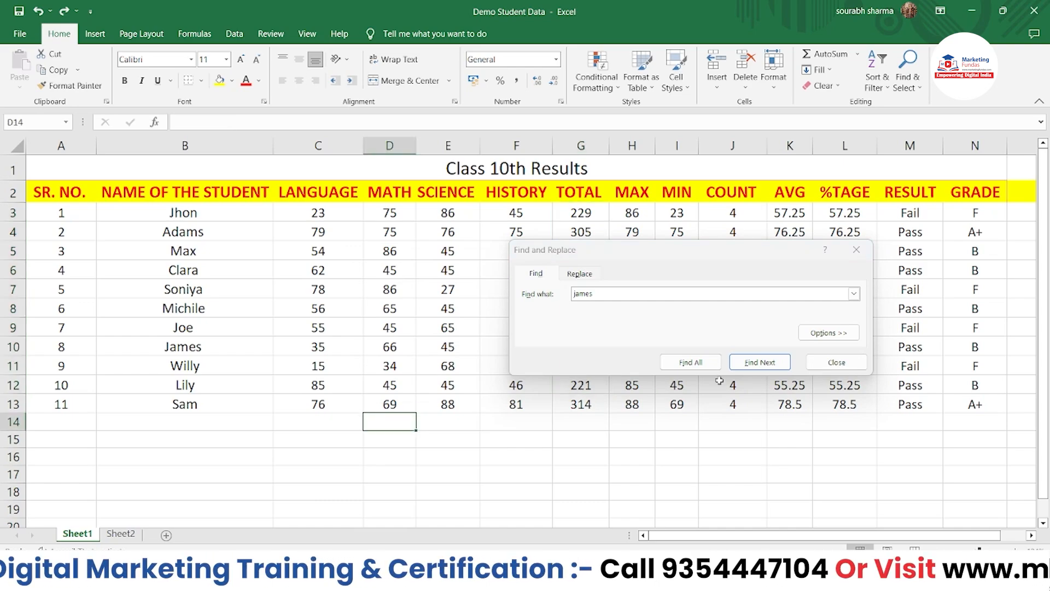
pyautogui.click(836, 362)
pyautogui.click(340, 455)
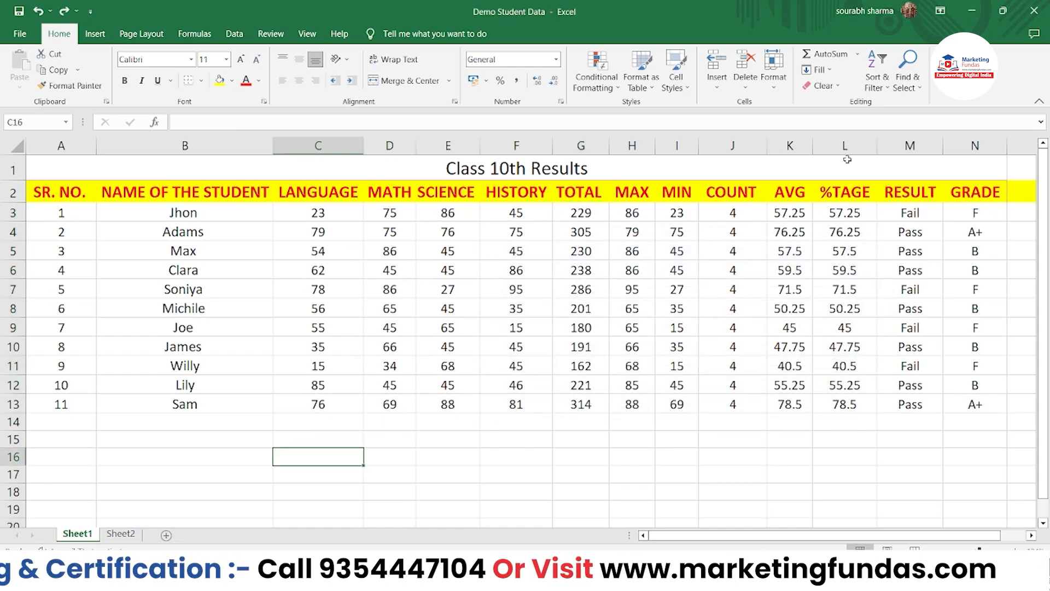
pyautogui.hotkey('ctrl', 'f')
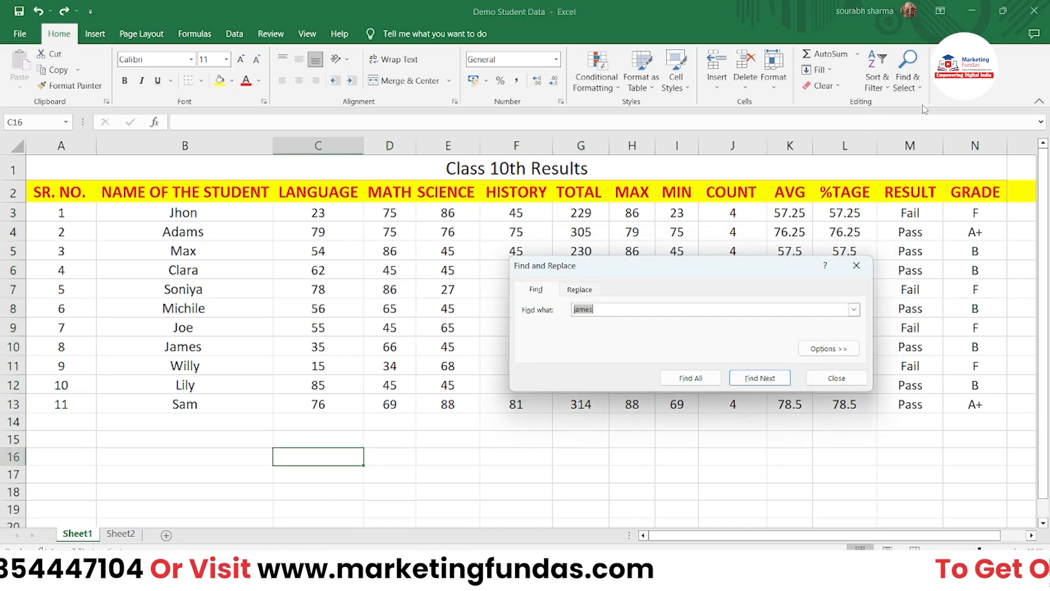
pyautogui.click(760, 378)
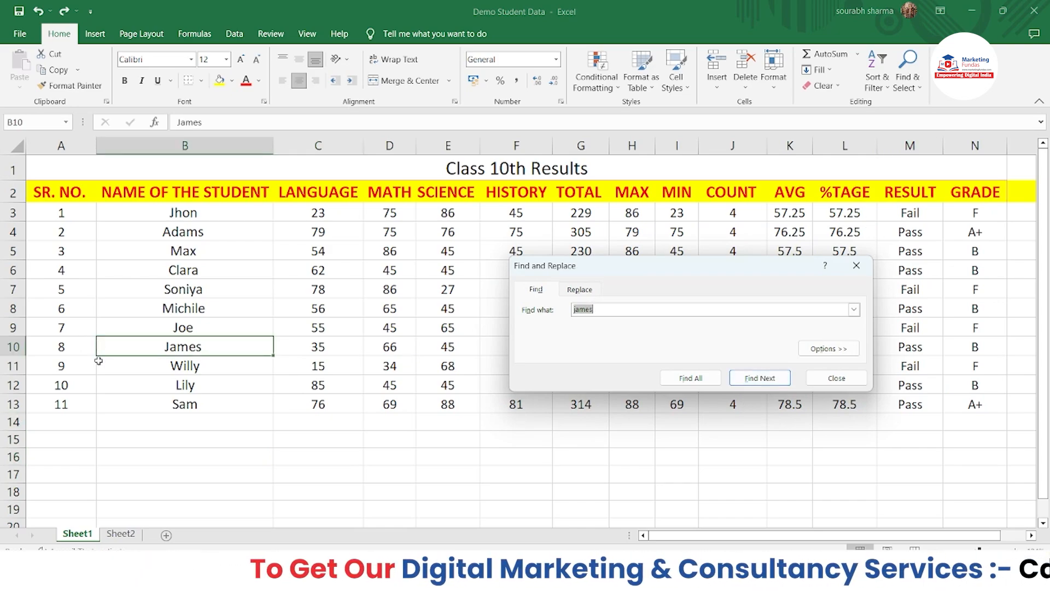
# - Replace the found student's name in cell B10 with a different first name and close Find and Replace
pyautogui.click(582, 291)
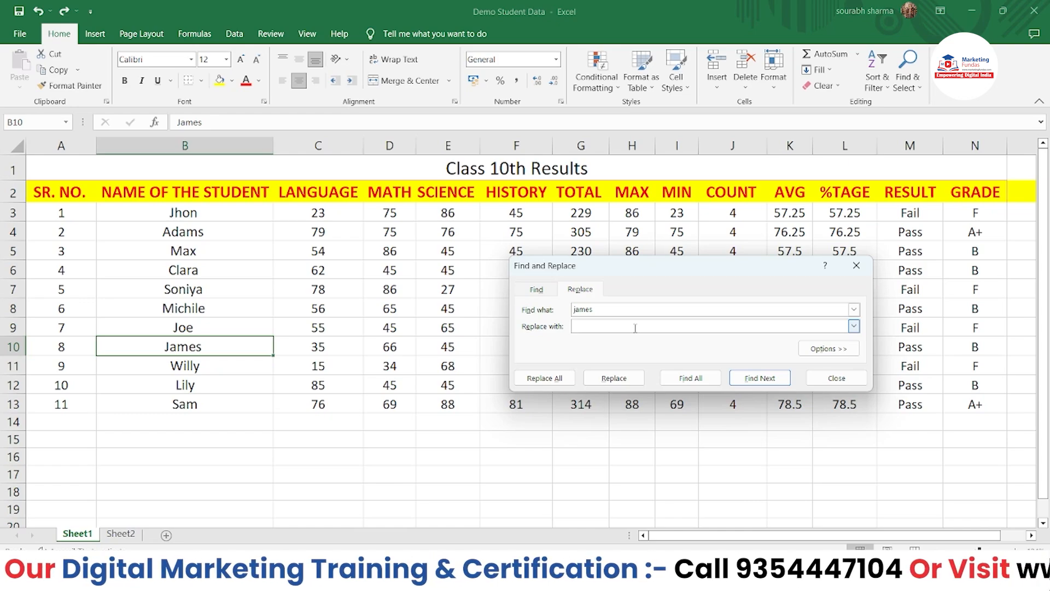
pyautogui.write('mi')
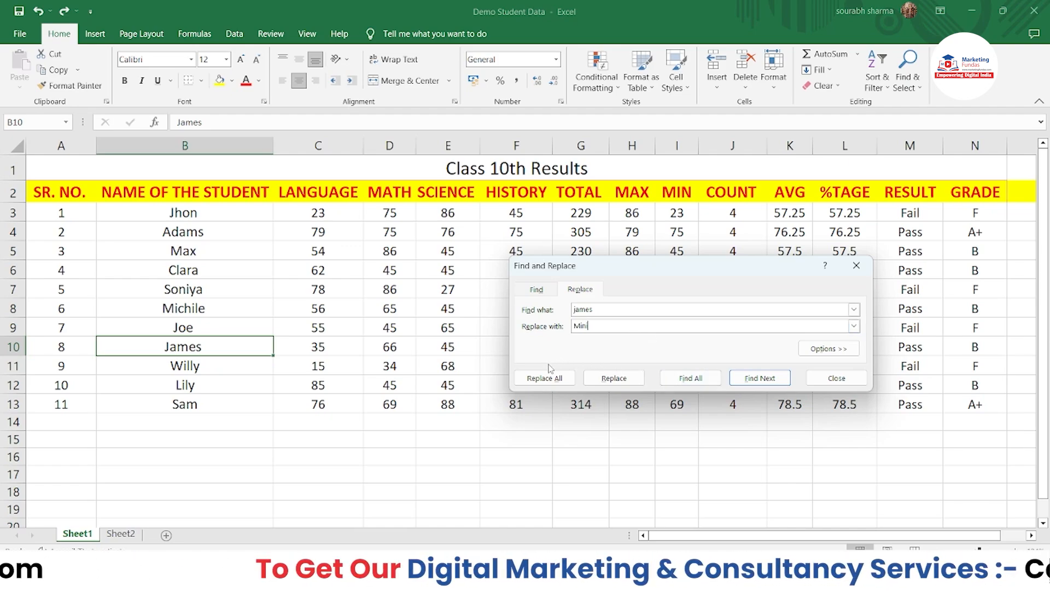
pyautogui.click(608, 385)
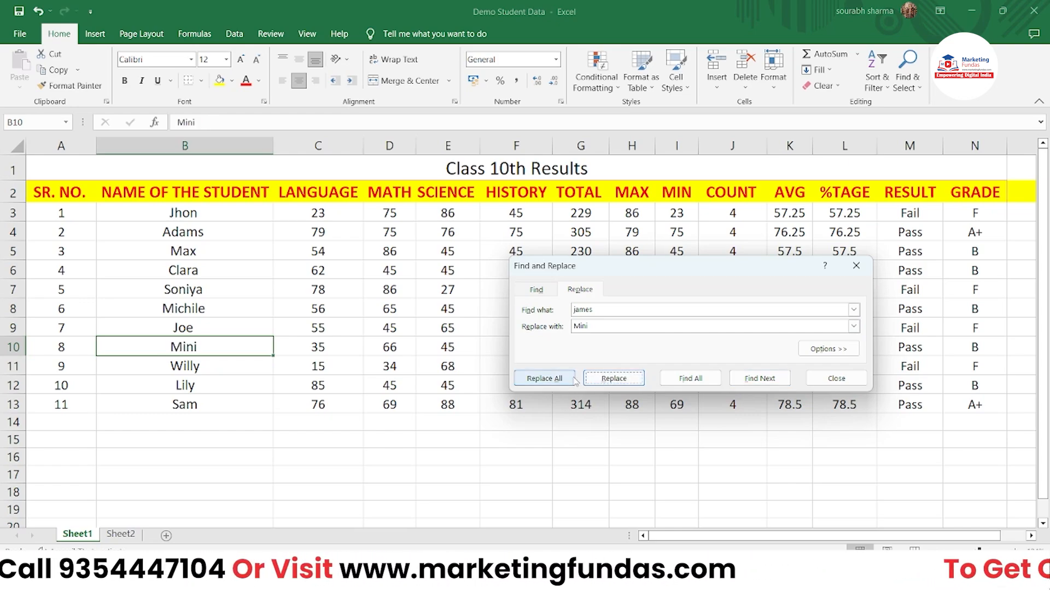
pyautogui.click(833, 378)
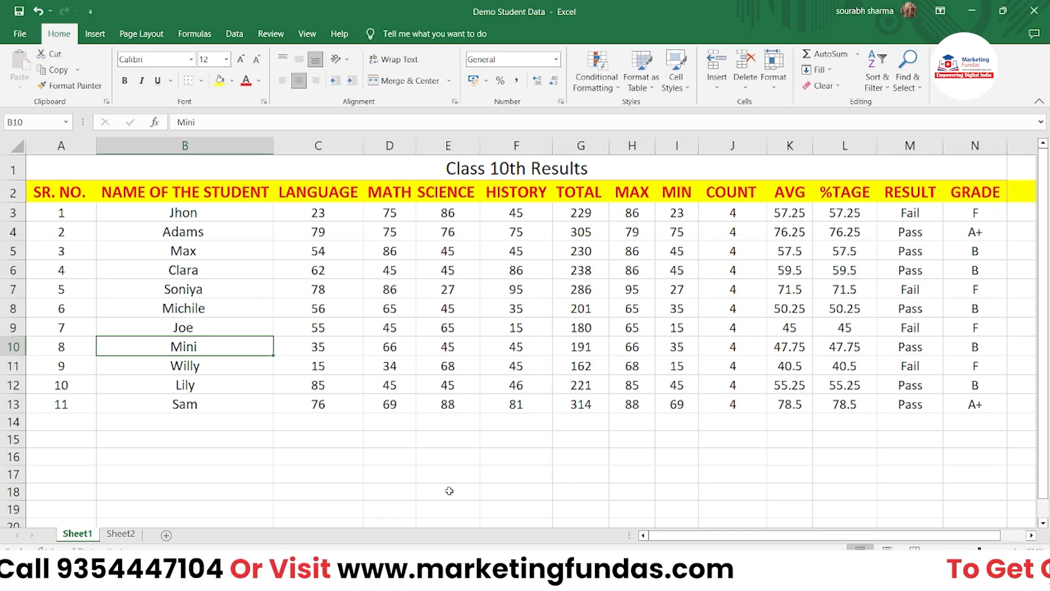
# - Reopen Find and Replace to view its Replace and Find settings, check the Find & Select options, and close the dialog
pyautogui.hotkey('ctrl', 'h')
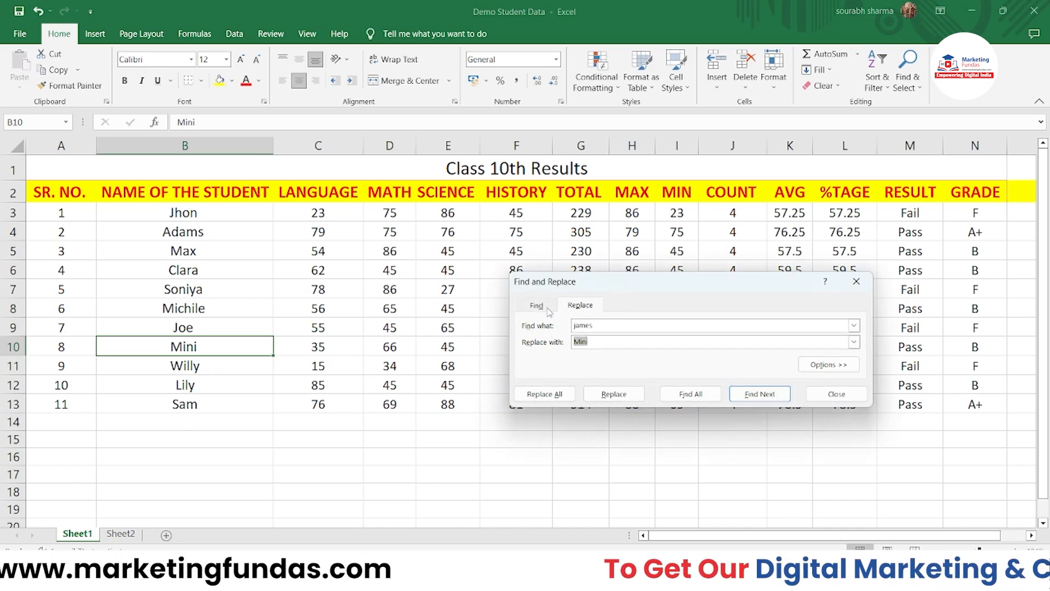
pyautogui.click(548, 311)
pyautogui.click(908, 70)
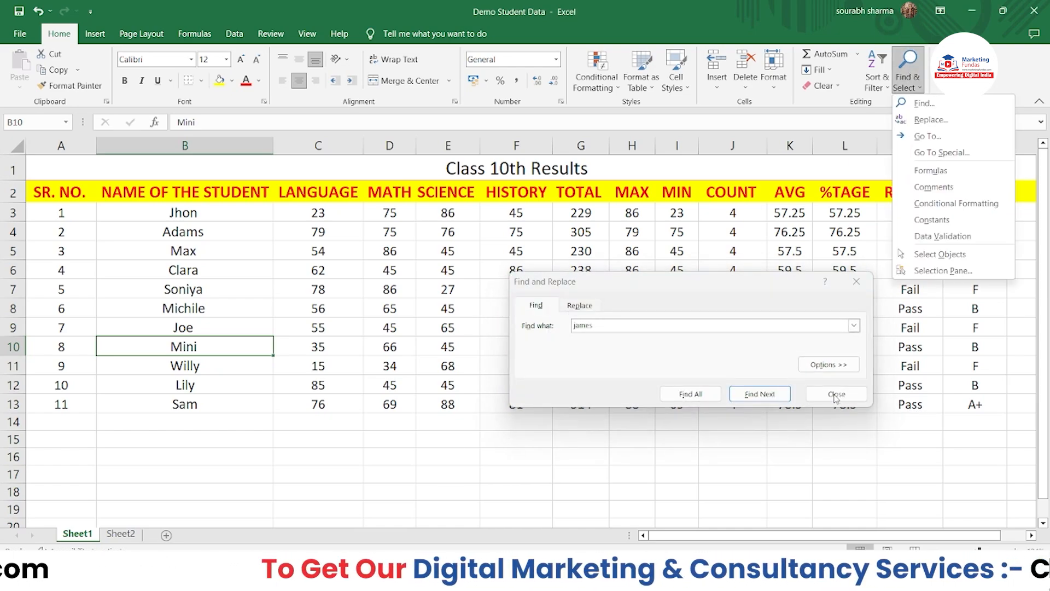
pyautogui.click(836, 394)
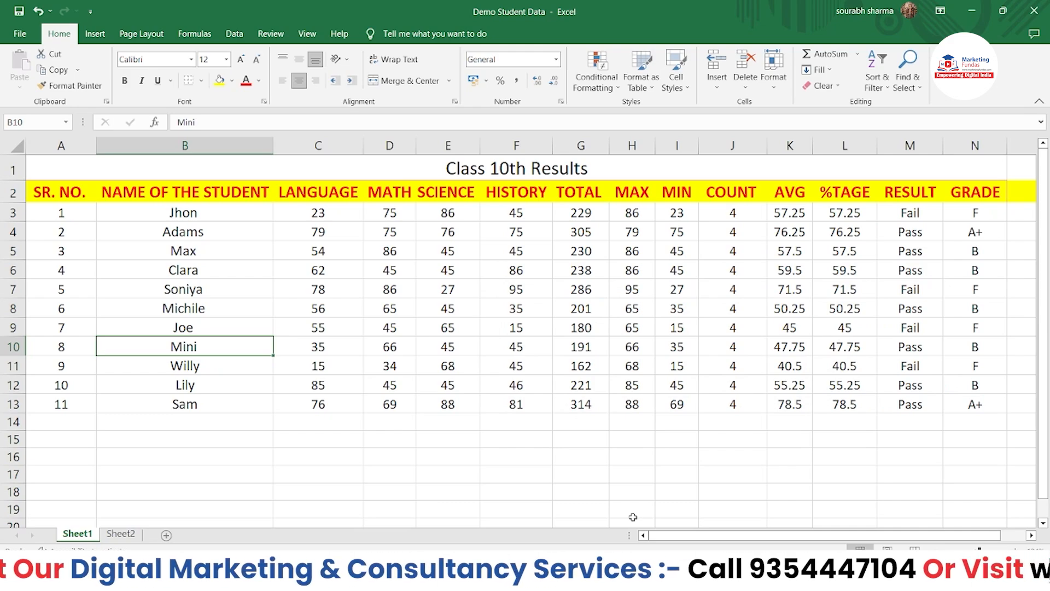